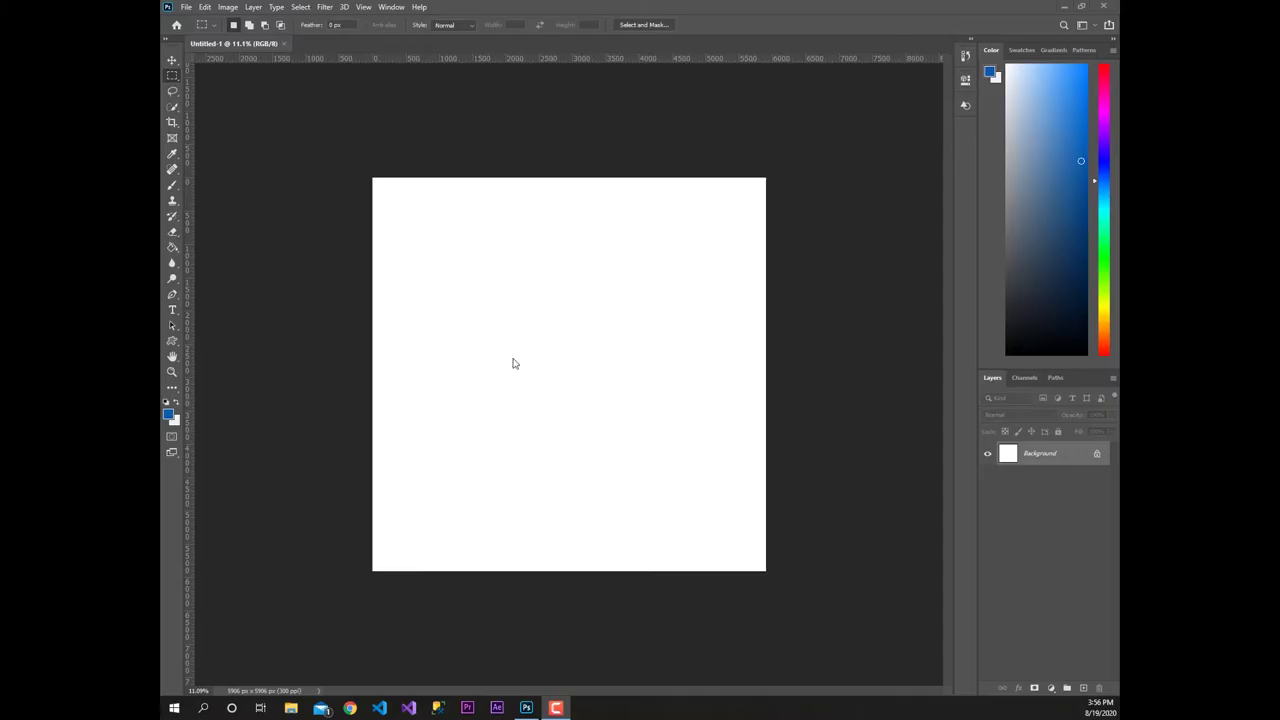
Add a new layer and draw a large circular Elliptical Marquee selection on the page
left_click(1083, 688)
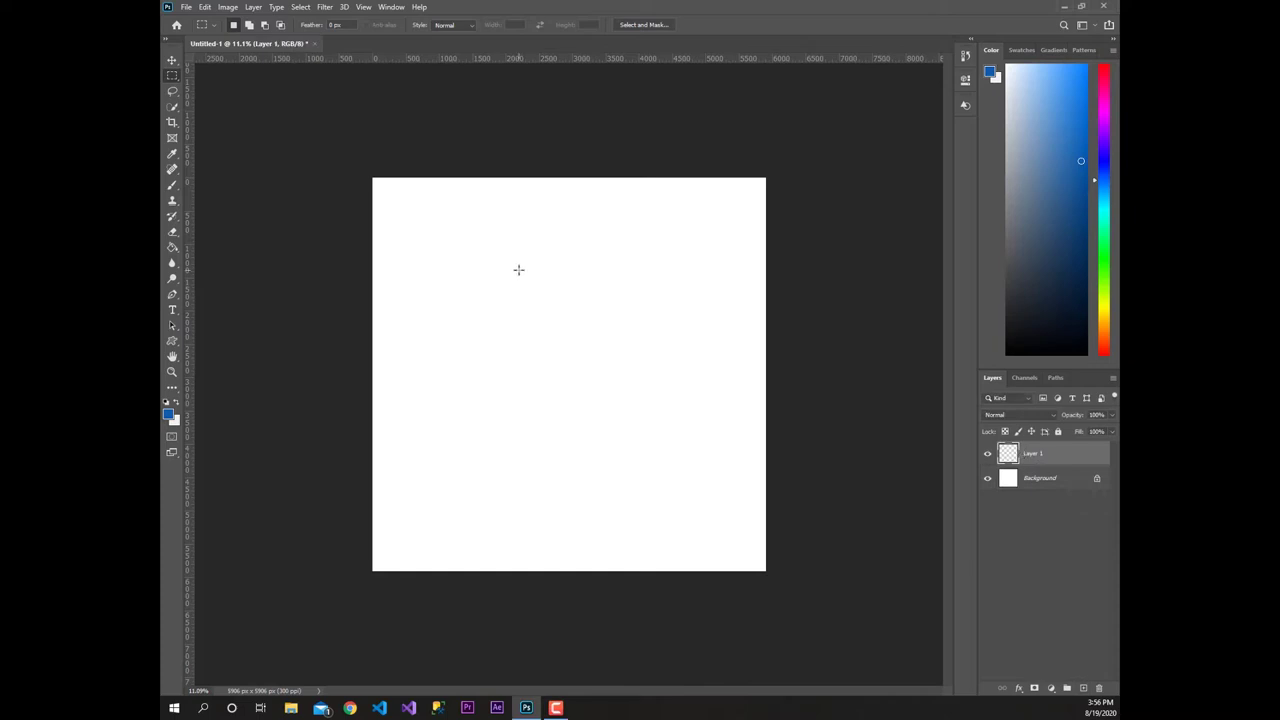
right_click(171, 76)
left_click(230, 88)
left_click_drag(405, 218, 763, 592)
left_click_drag(600, 403, 587, 388)
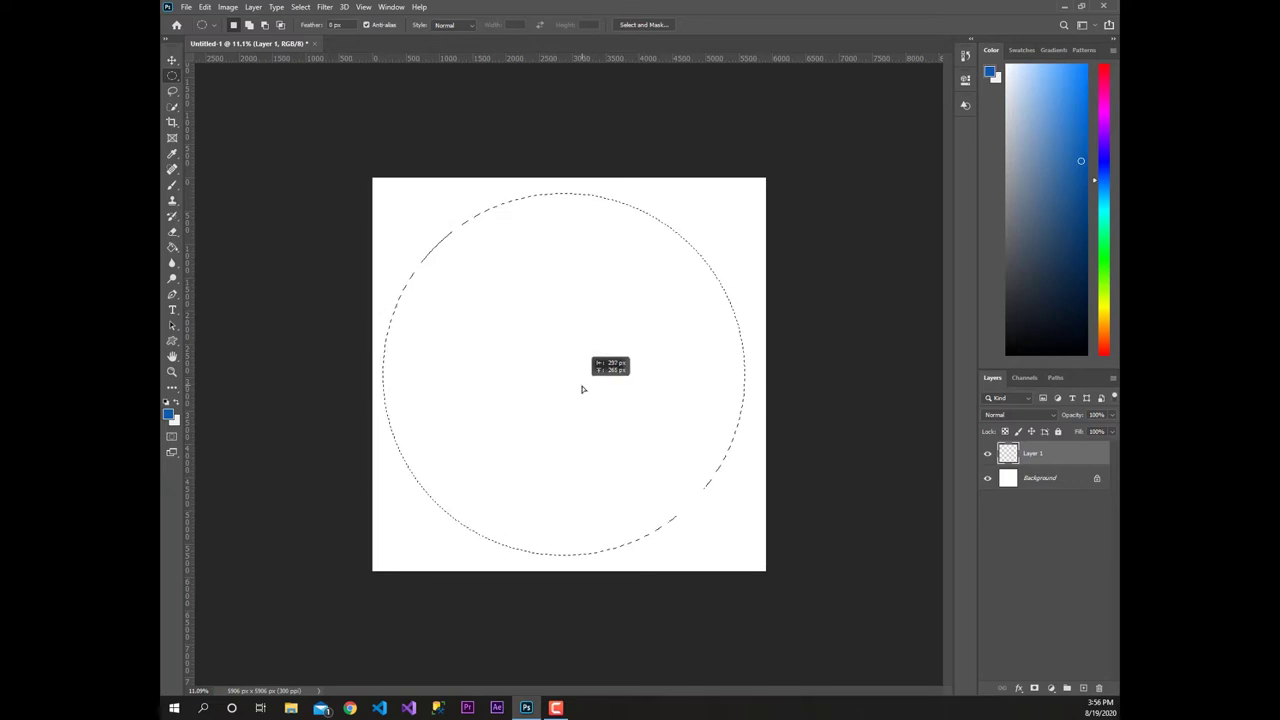
Stroke the circle selection 50 px, Center location, in bright orange
right_click(468, 226)
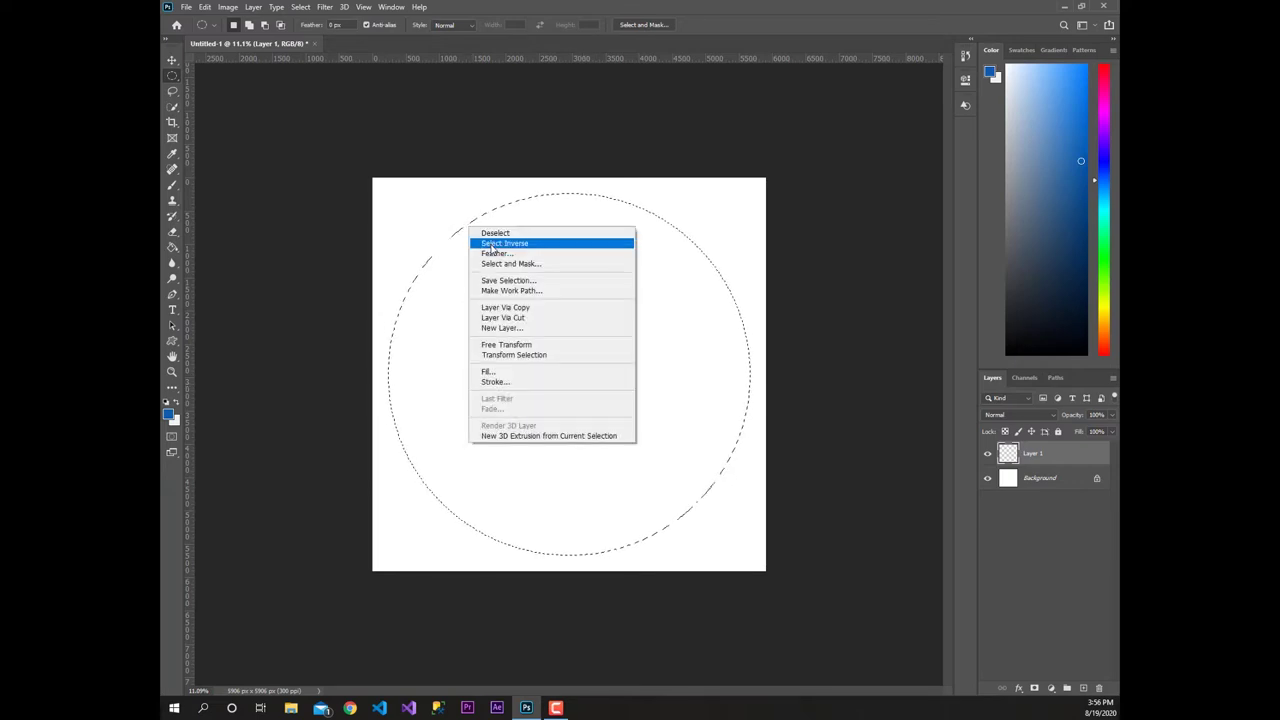
left_click(495, 379)
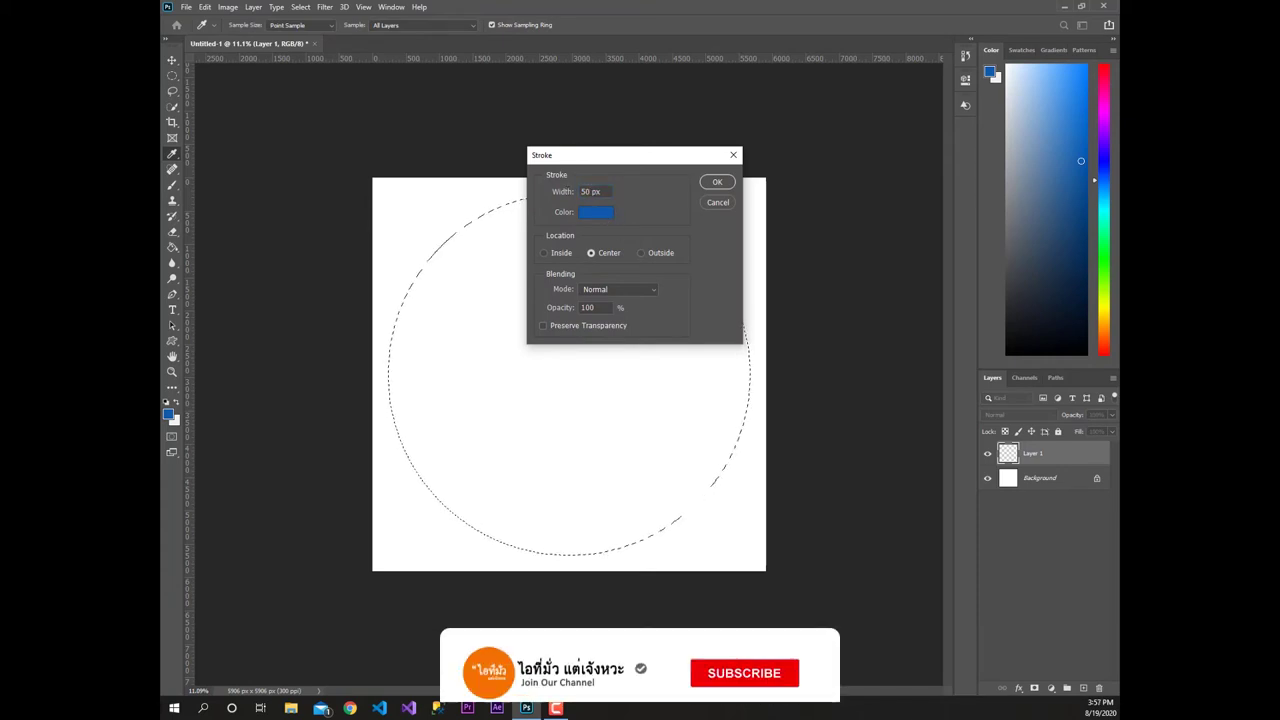
left_click(596, 212)
left_click_drag(536, 369, 536, 447)
left_click_drag(502, 358, 515, 309)
left_click(634, 302)
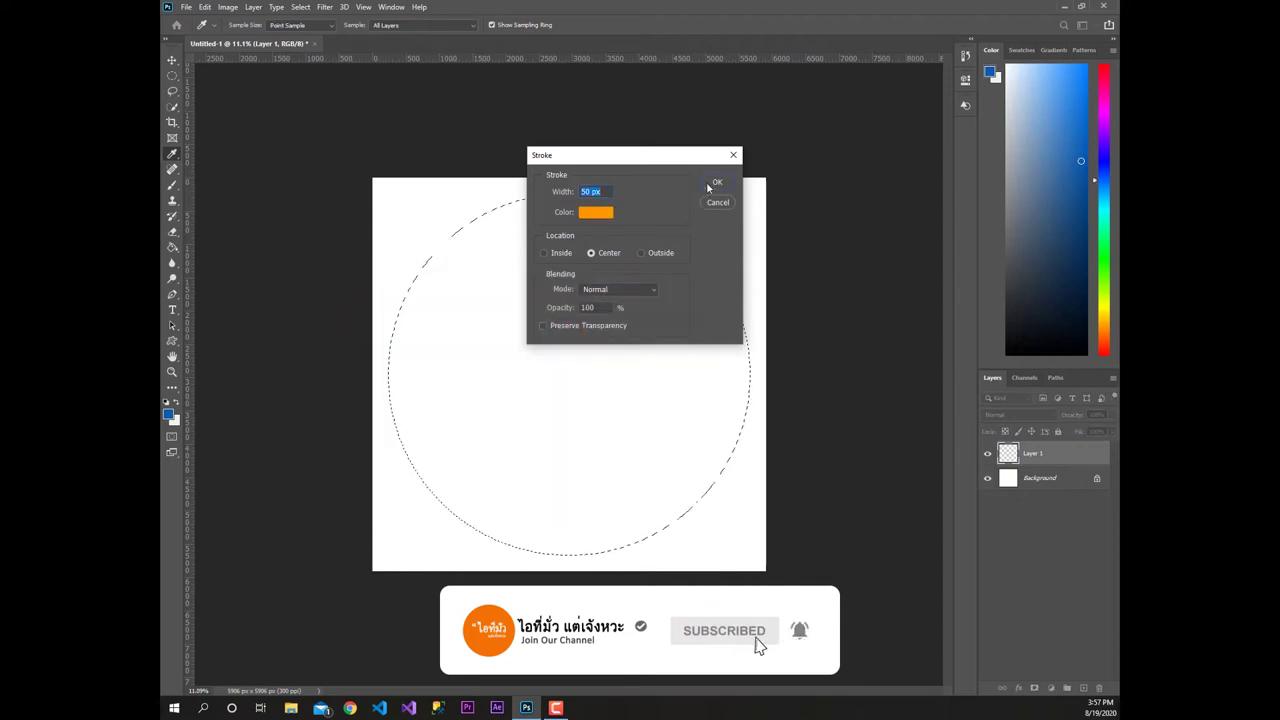
left_click(717, 182)
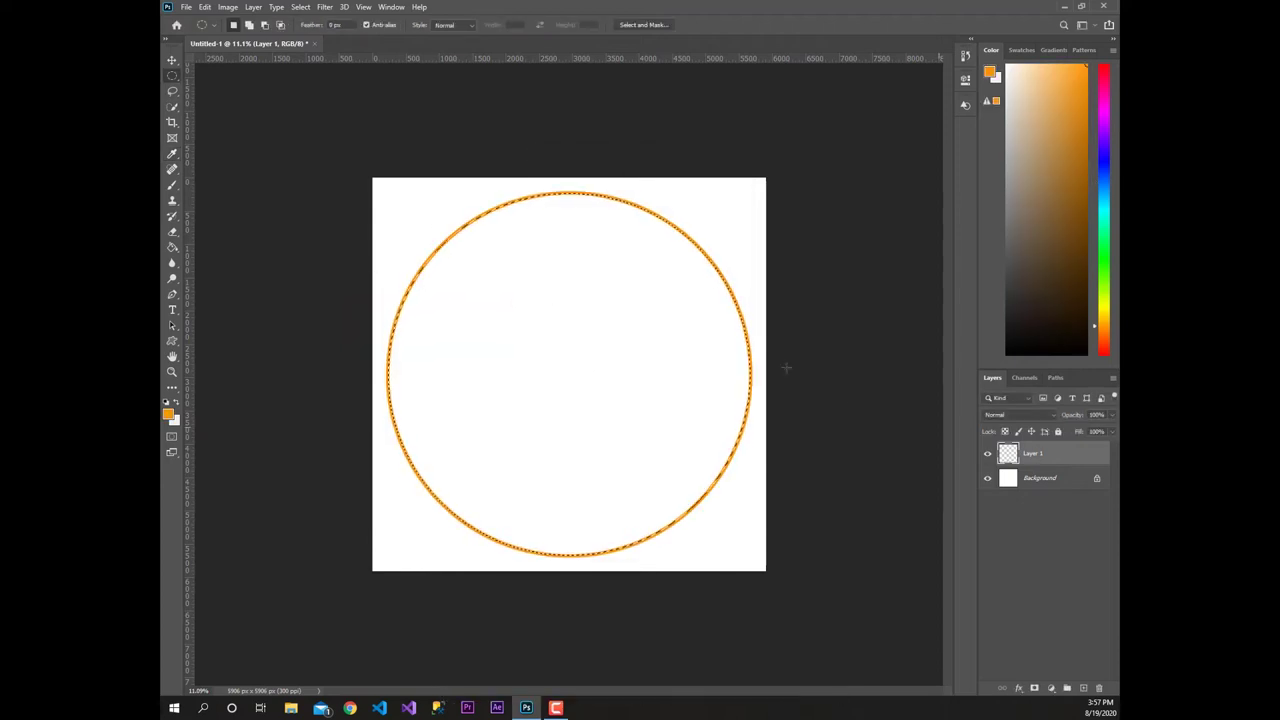
Paint-bucket fill the circle orange, then set the foreground colour to a very dark green
key("g")
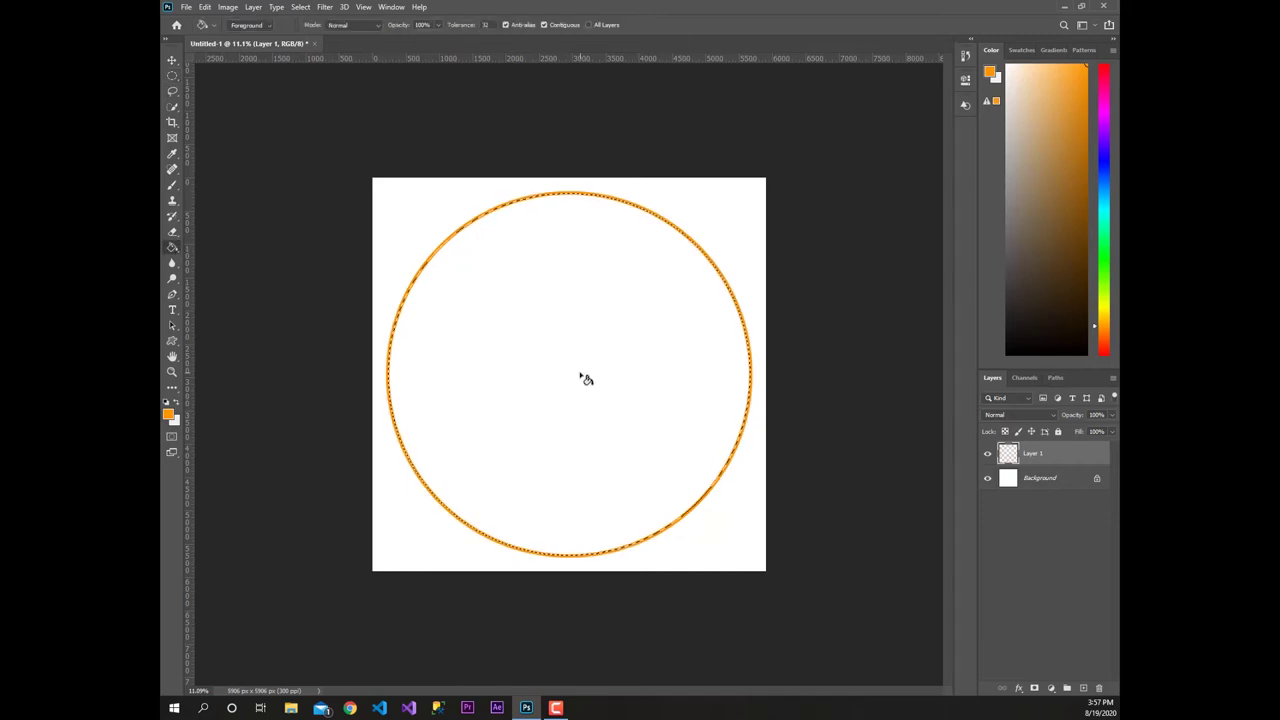
left_click(584, 378)
left_click(168, 413)
mouse_move(528, 444)
left_mouse_down()
mouse_move(528, 389)
mouse_move(528, 458)
mouse_move(528, 368)
mouse_move(528, 399)
left_mouse_up()
left_click(394, 439)
left_click_drag(394, 439, 486, 444)
key("Return")
Refill the circle with the dark green, then open and dismiss the Stroke dialog
key("g")
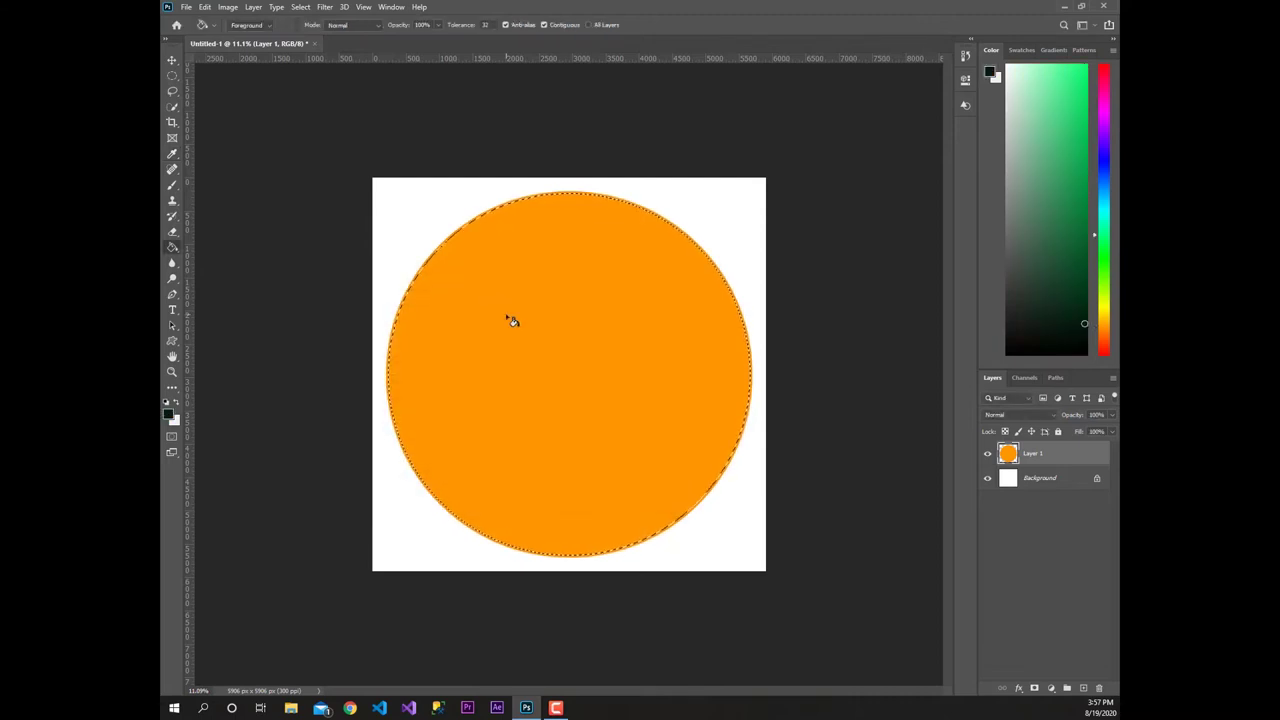
left_click(512, 321)
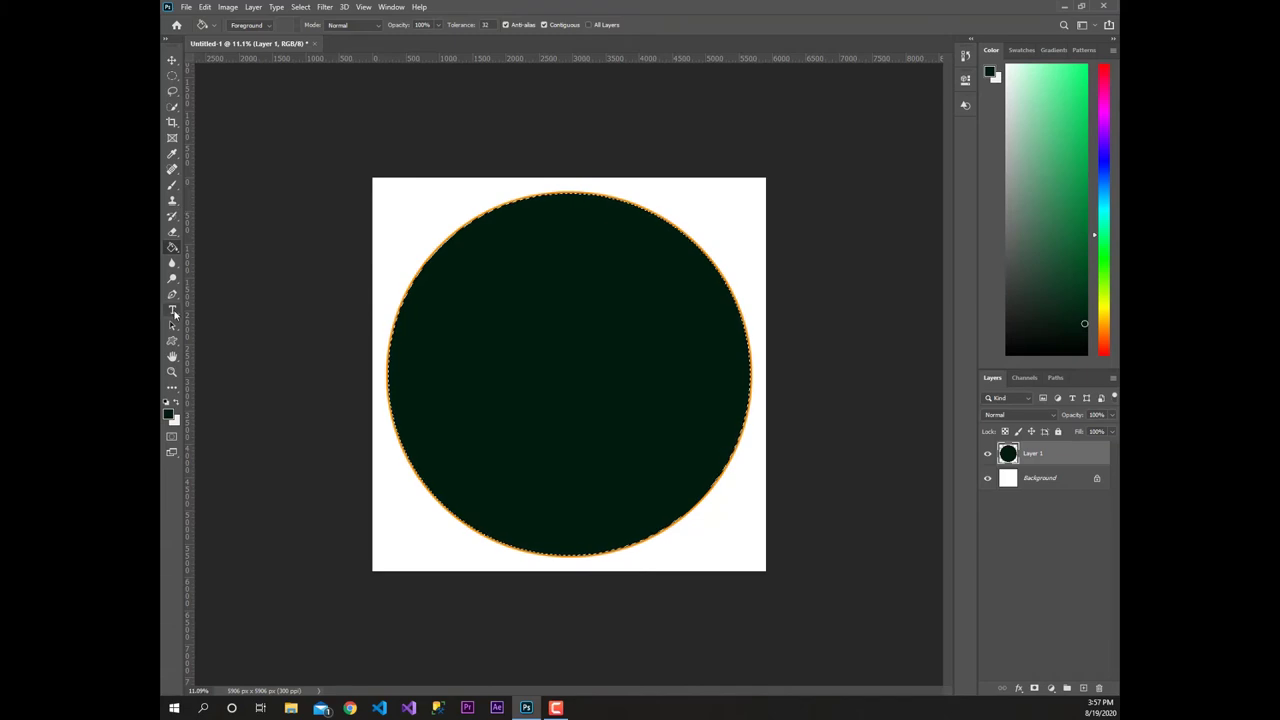
key("i")
right_click(511, 206)
left_click(546, 367)
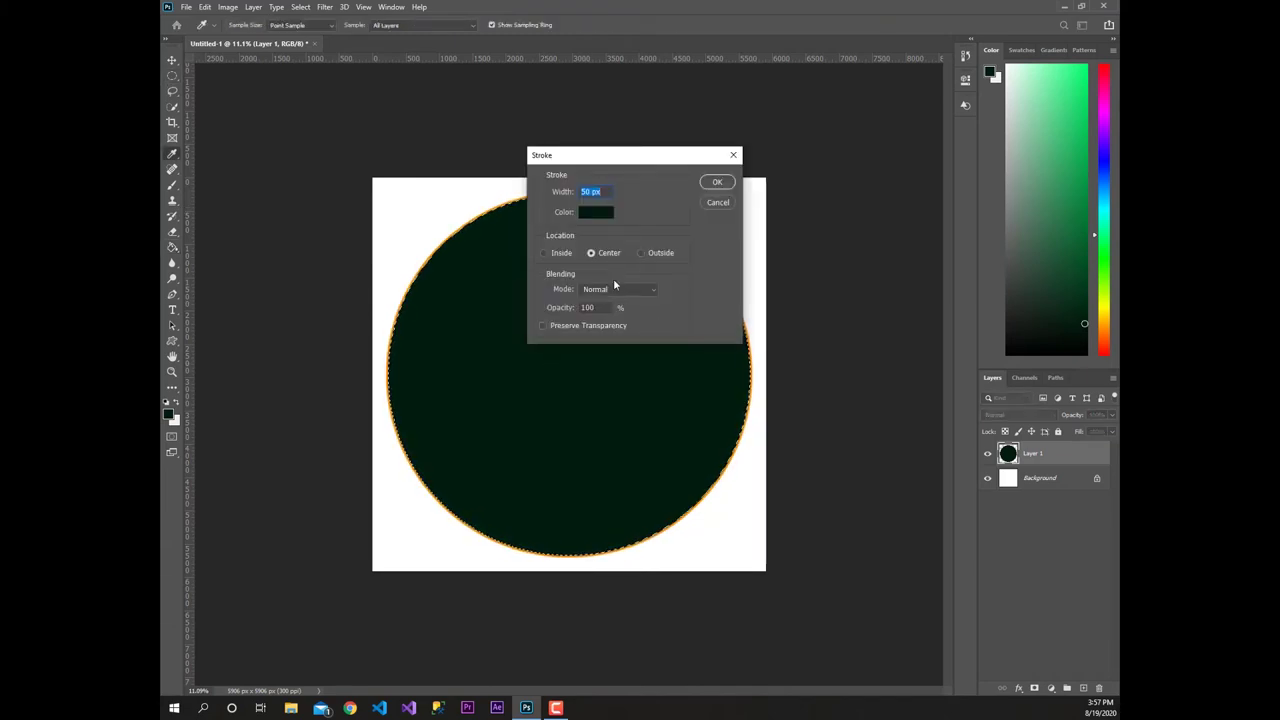
left_click(718, 203)
key("m")
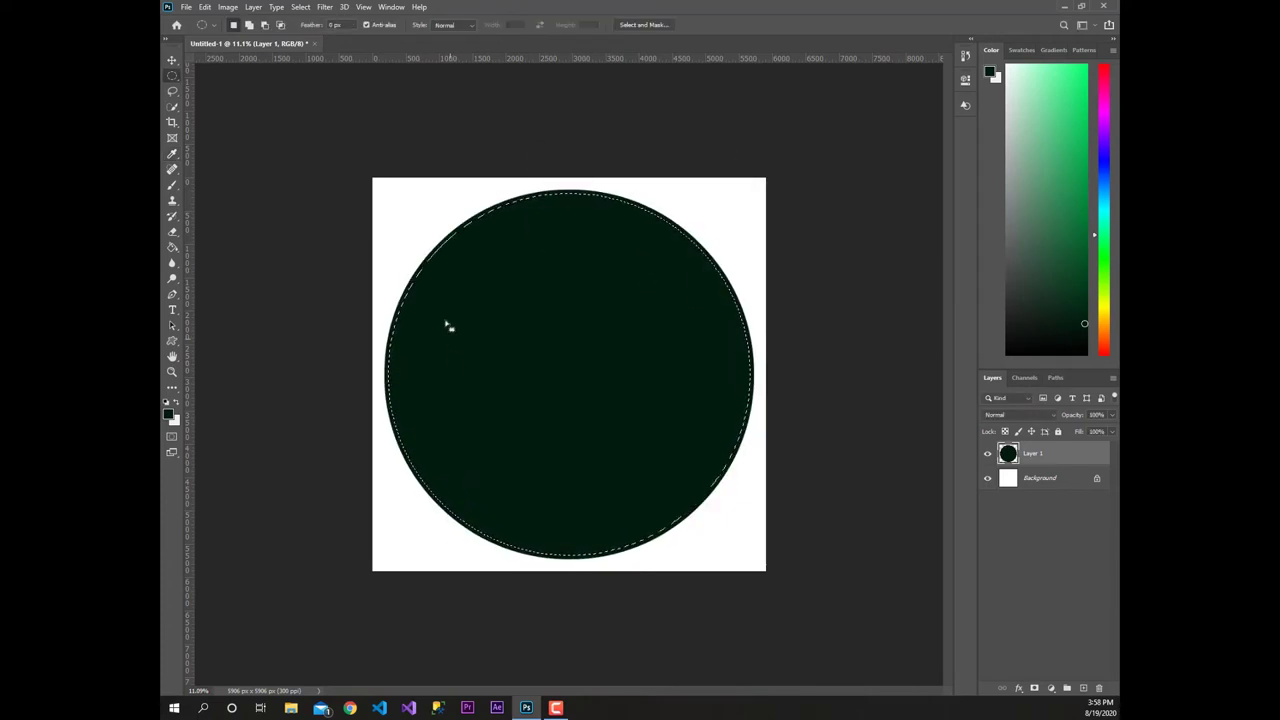
Add a 50 px bright green Outside stroke around the dark disc and duplicate Layer 1
right_click(427, 272)
left_click(470, 426)
left_click(596, 212)
left_click(529, 452)
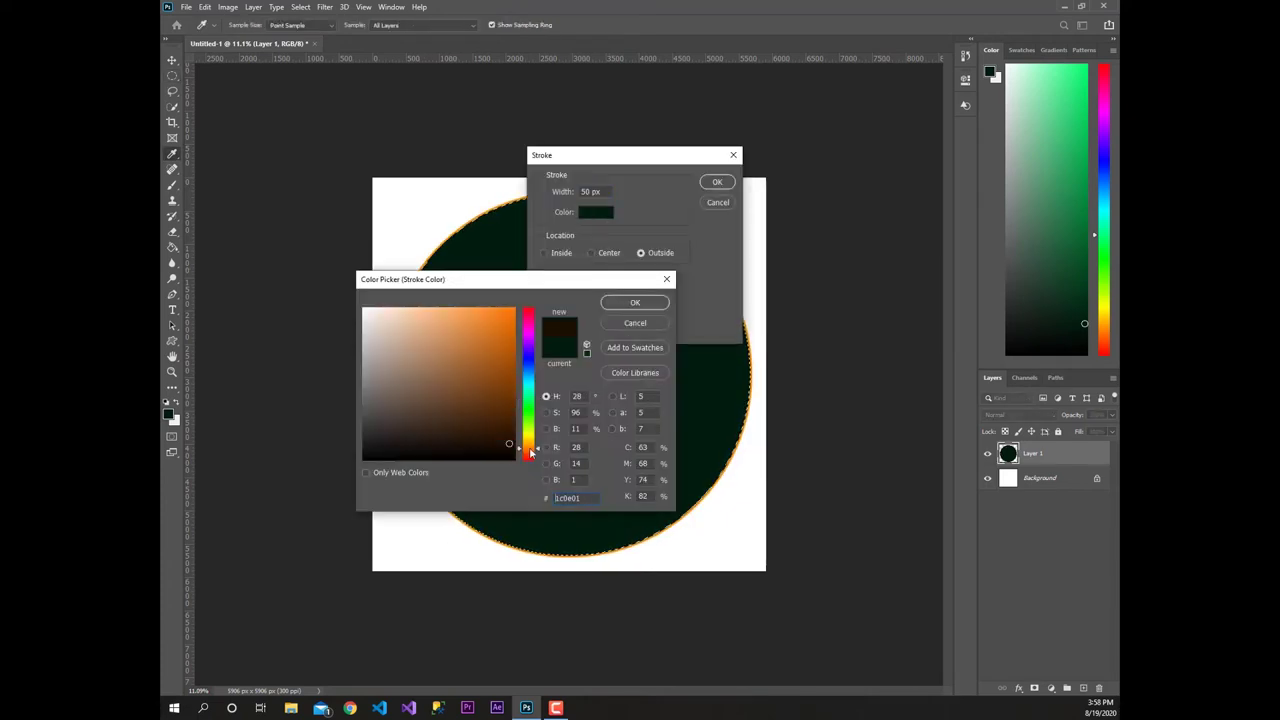
left_click(527, 413)
left_click(511, 351)
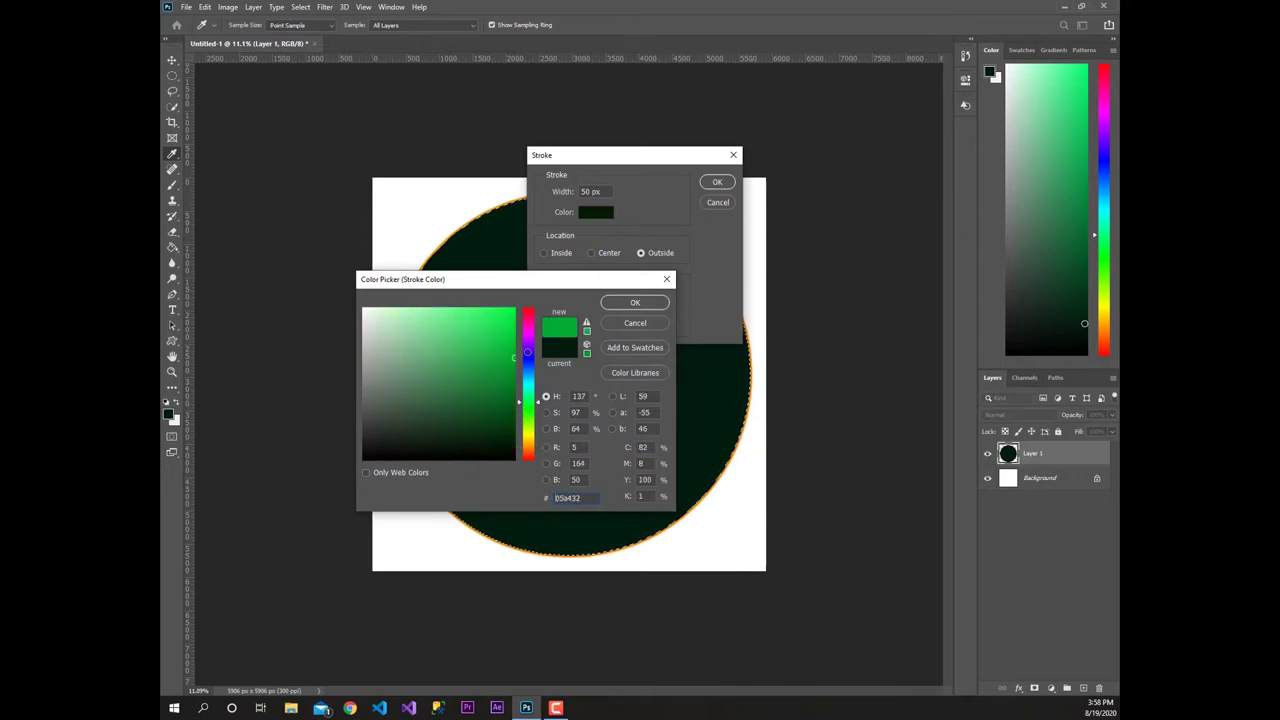
left_click(634, 302)
left_click(717, 182)
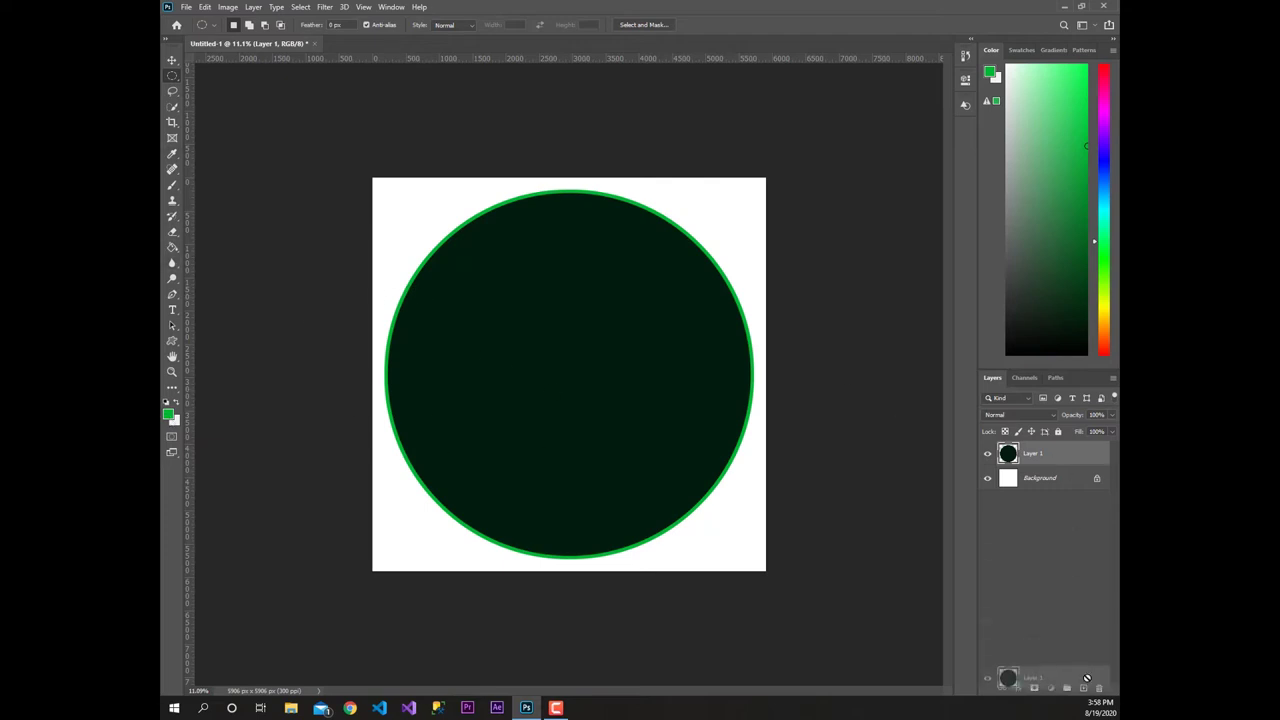
left_click_drag(1059, 454, 1067, 688)
Select Layer 1 copy's pixels and fill them with bright orange
right_click(1008, 454)
left_click(1000, 490)
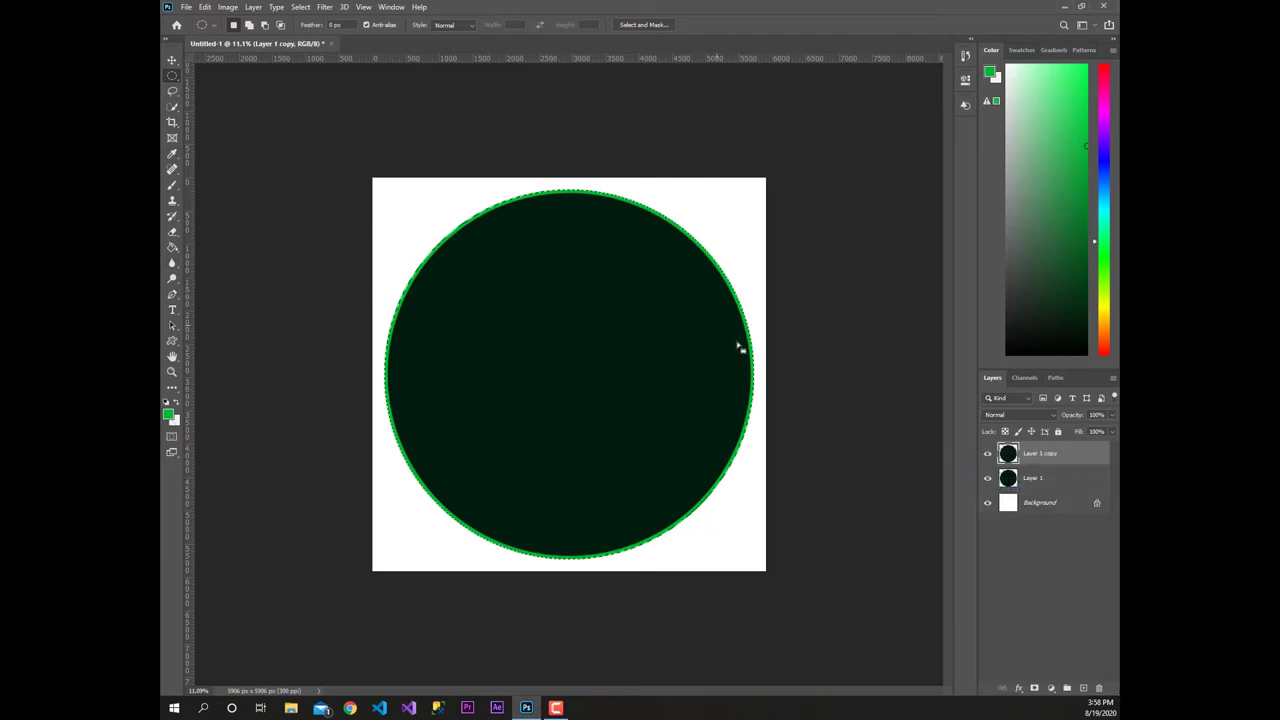
key("g")
left_click(170, 416)
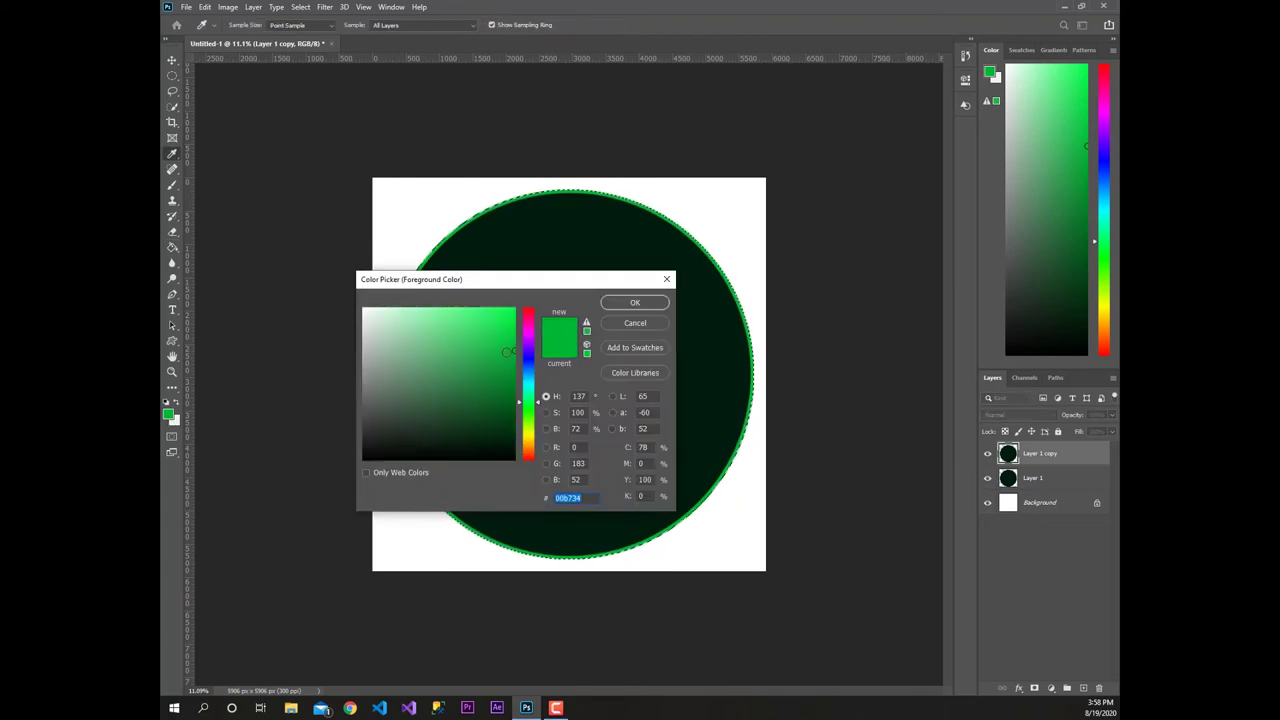
left_click_drag(529, 411, 529, 451)
left_click(513, 310)
left_click(634, 302)
left_click(490, 244)
Deselect and Free Transform the orange circle down to about 60%, centred in the ring
left_click(171, 75)
left_click(368, 237)
left_click(171, 61)
key("ctrl+t")
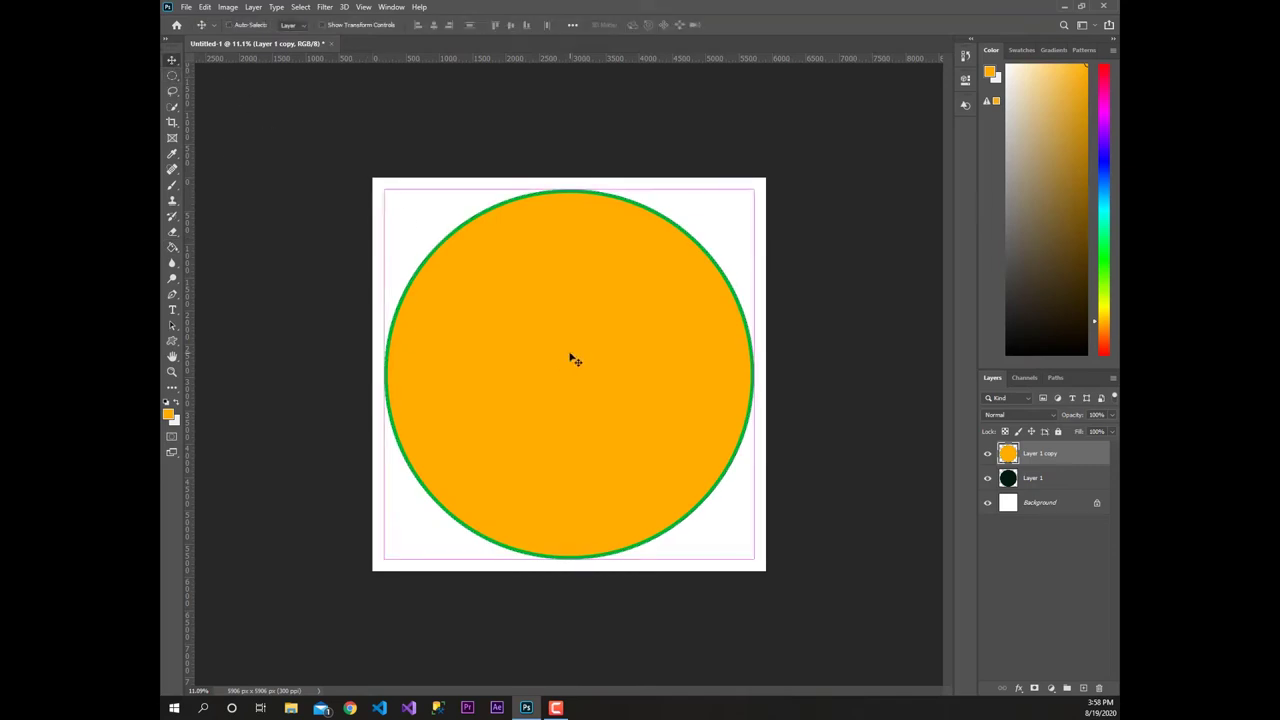
left_click_drag(752, 557, 691, 485)
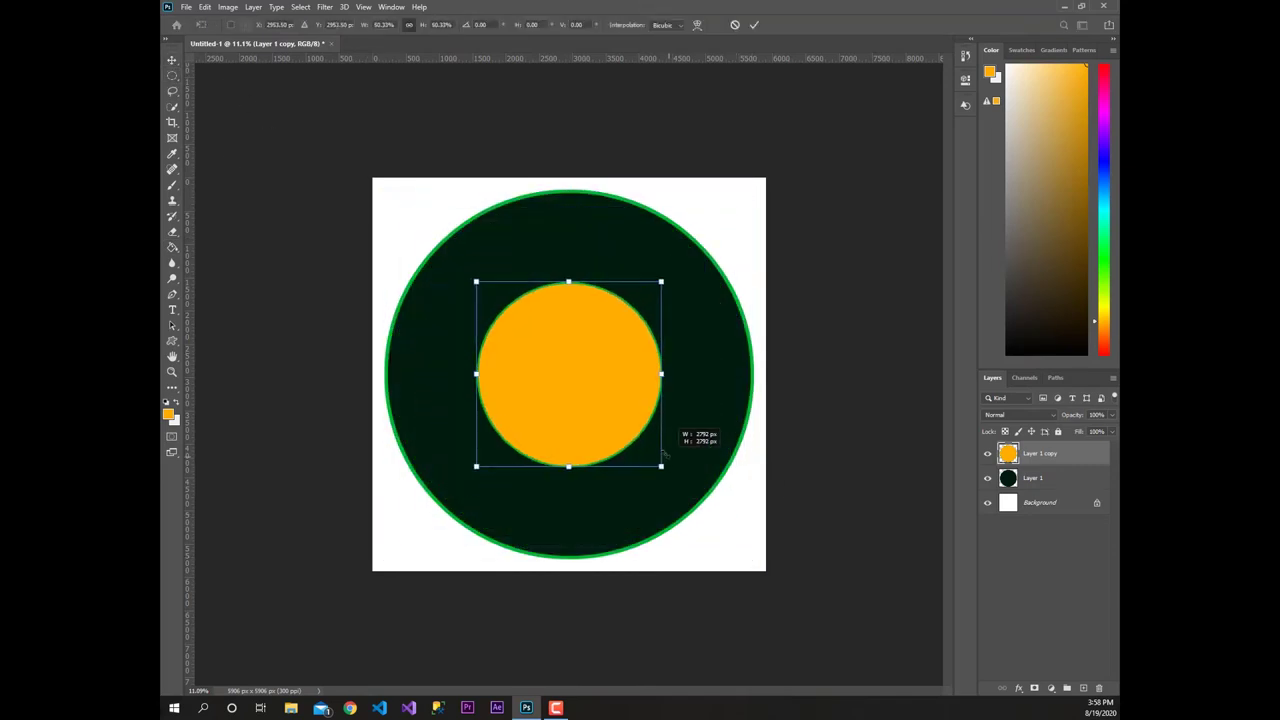
left_click_drag(691, 485, 681, 485)
left_click(754, 24)
right_click(1007, 479)
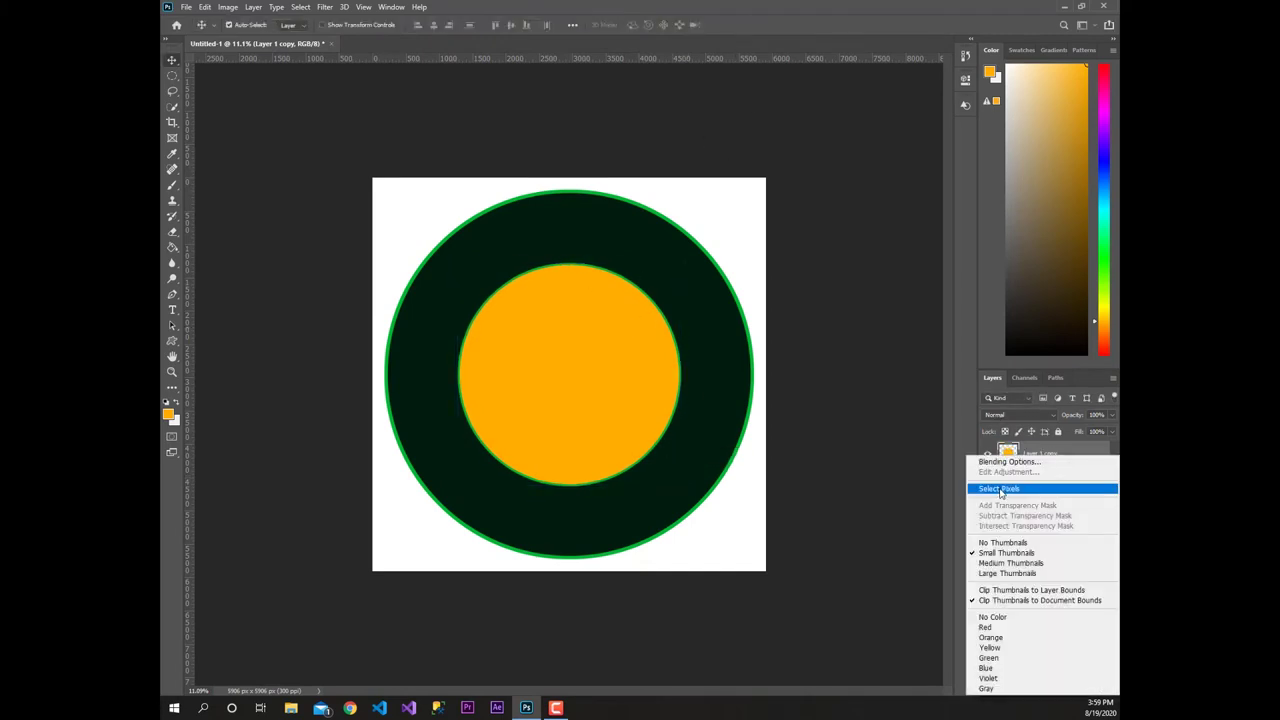
Stroke the orange circle's selection with an 80 px bright green Center border
left_click(1000, 489)
key("m")
right_click(535, 270)
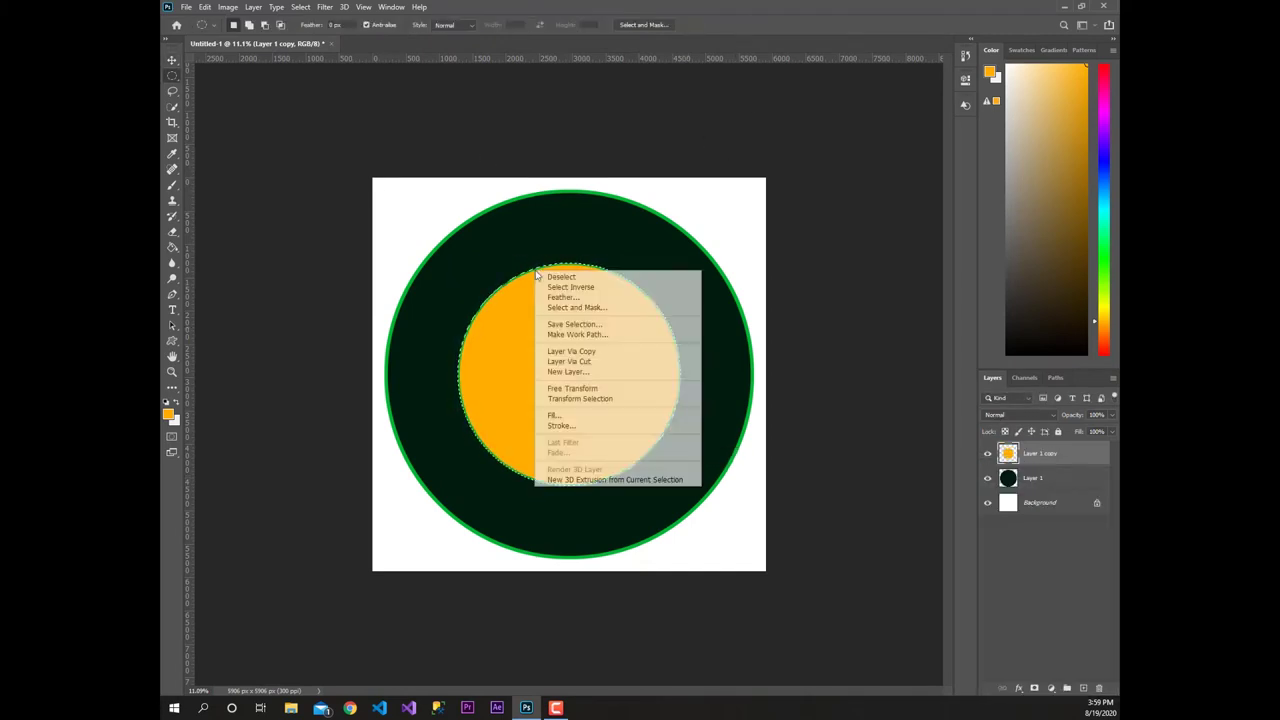
left_click(561, 425)
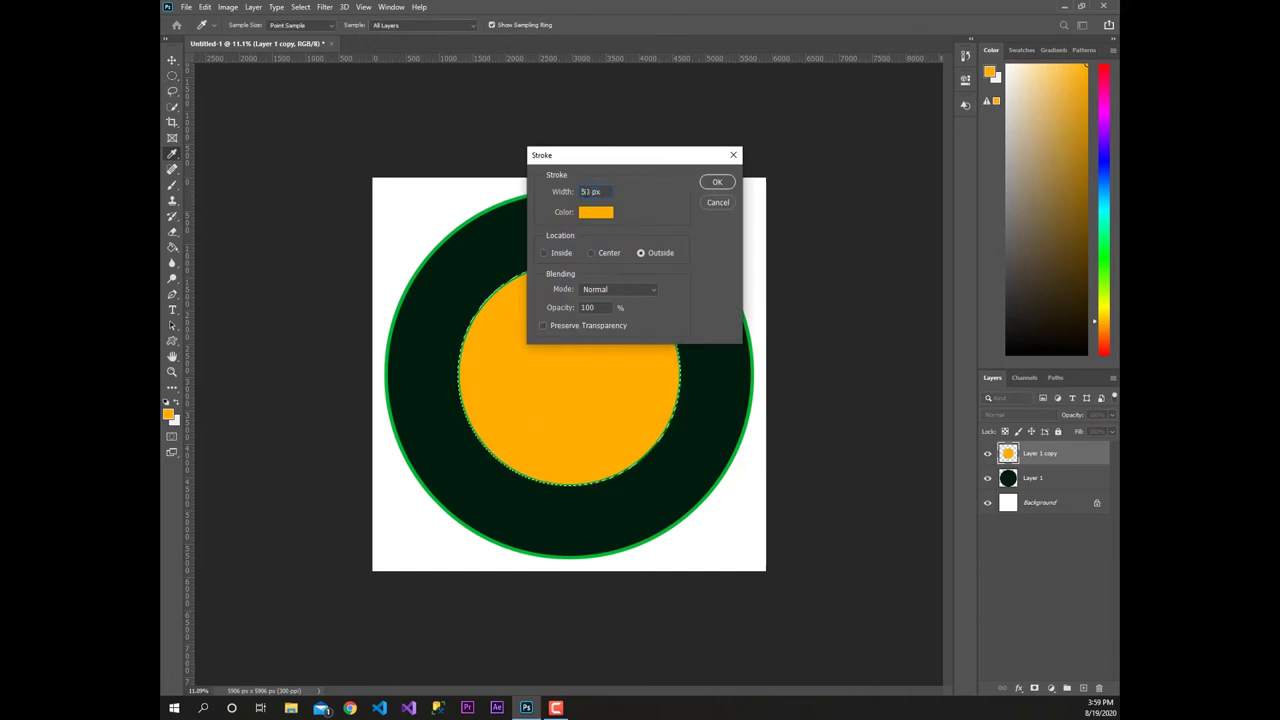
type("80")
left_click(592, 253)
left_click(596, 212)
left_click(640, 300)
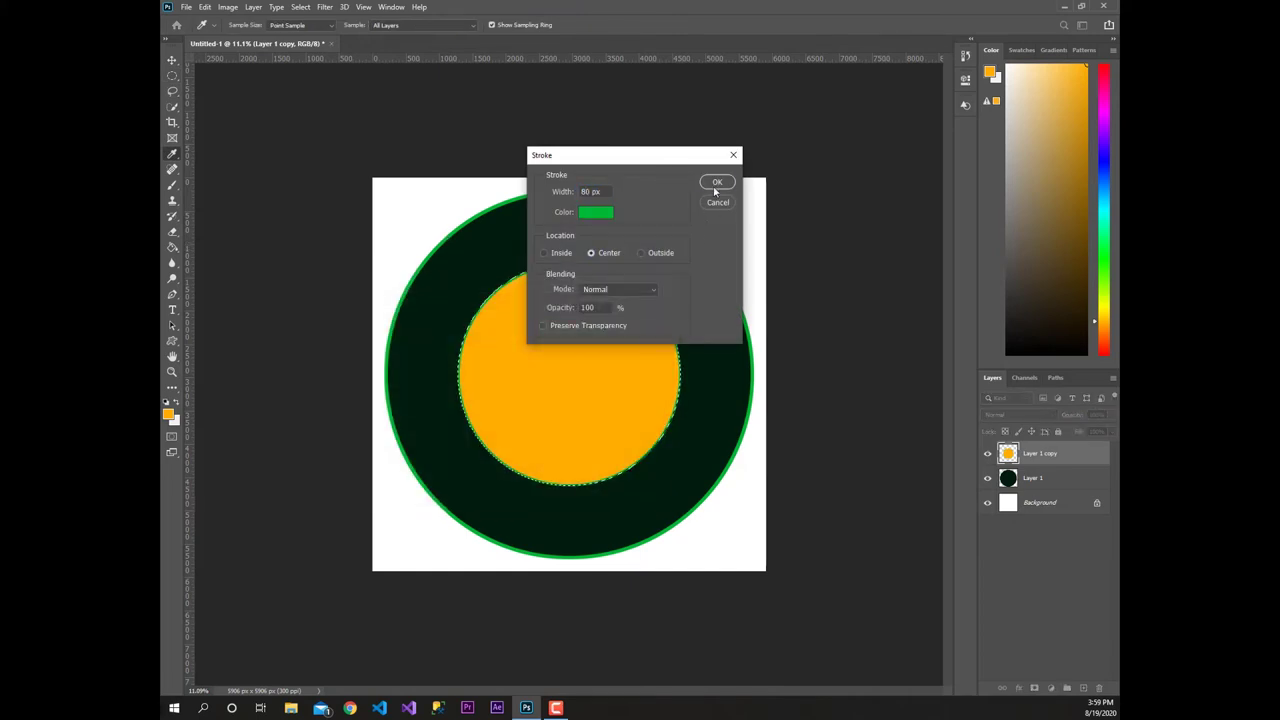
left_click(716, 183)
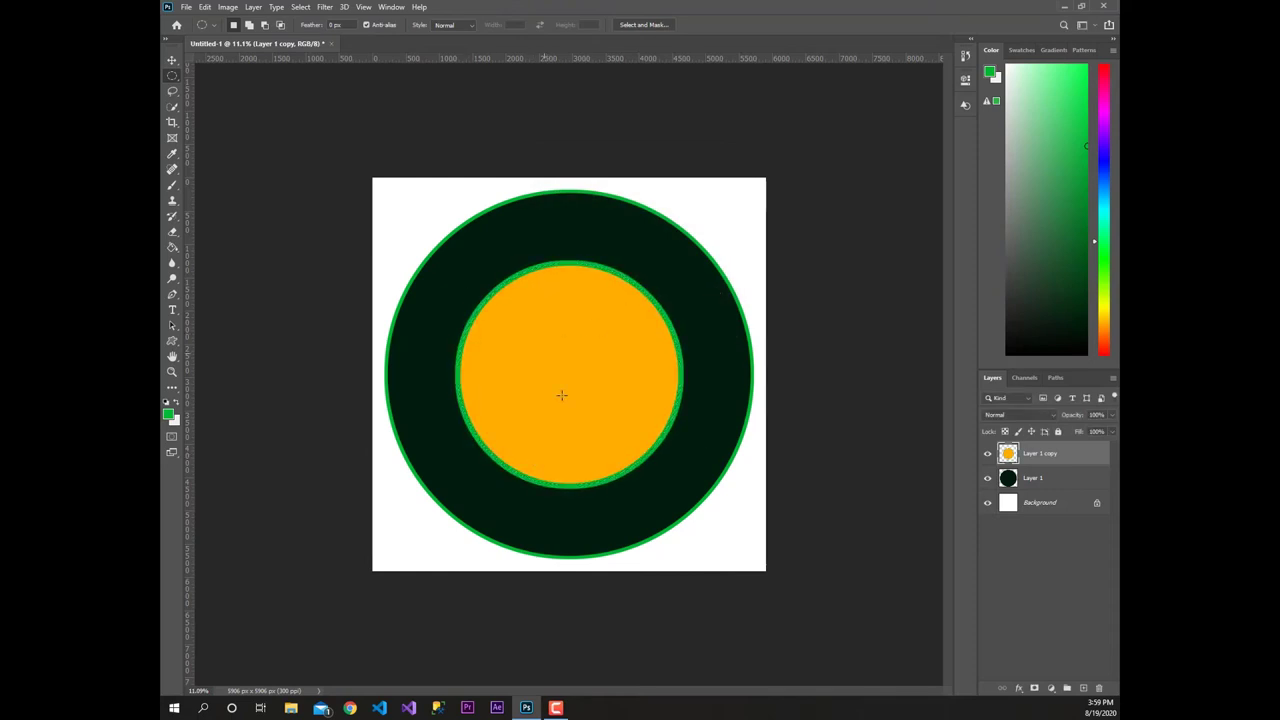
left_click(1018, 688)
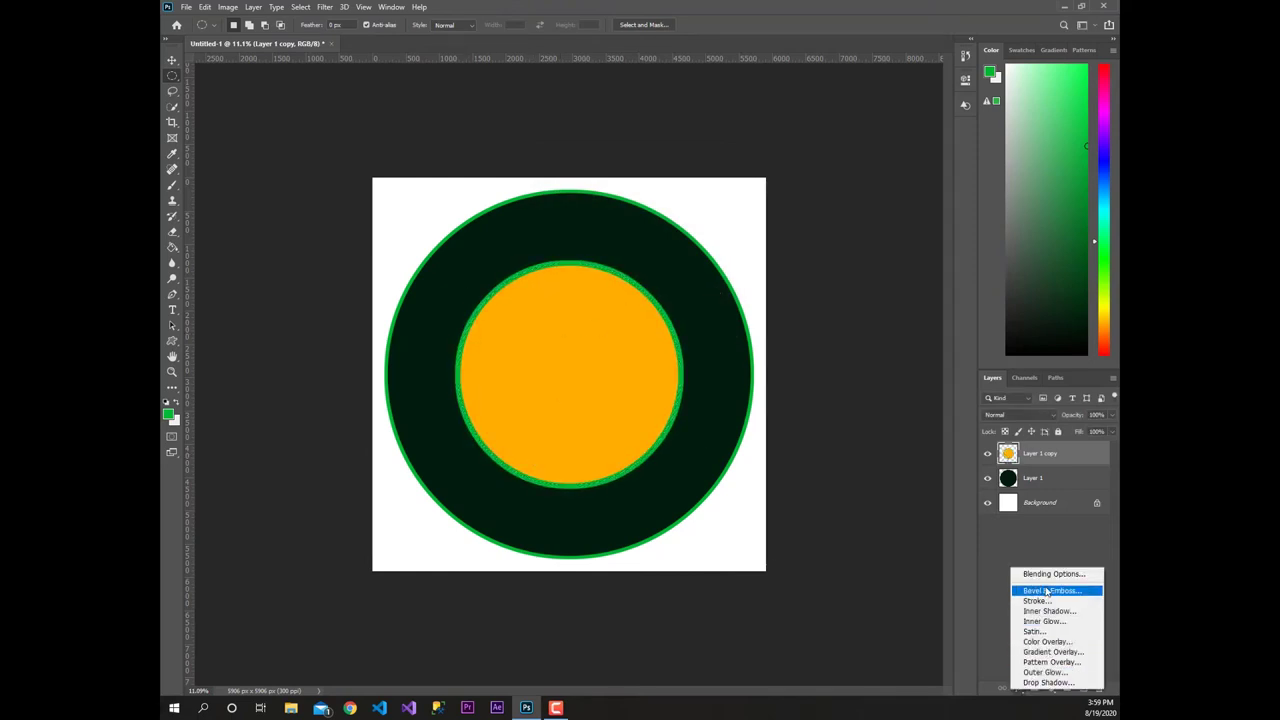
left_click(1045, 592)
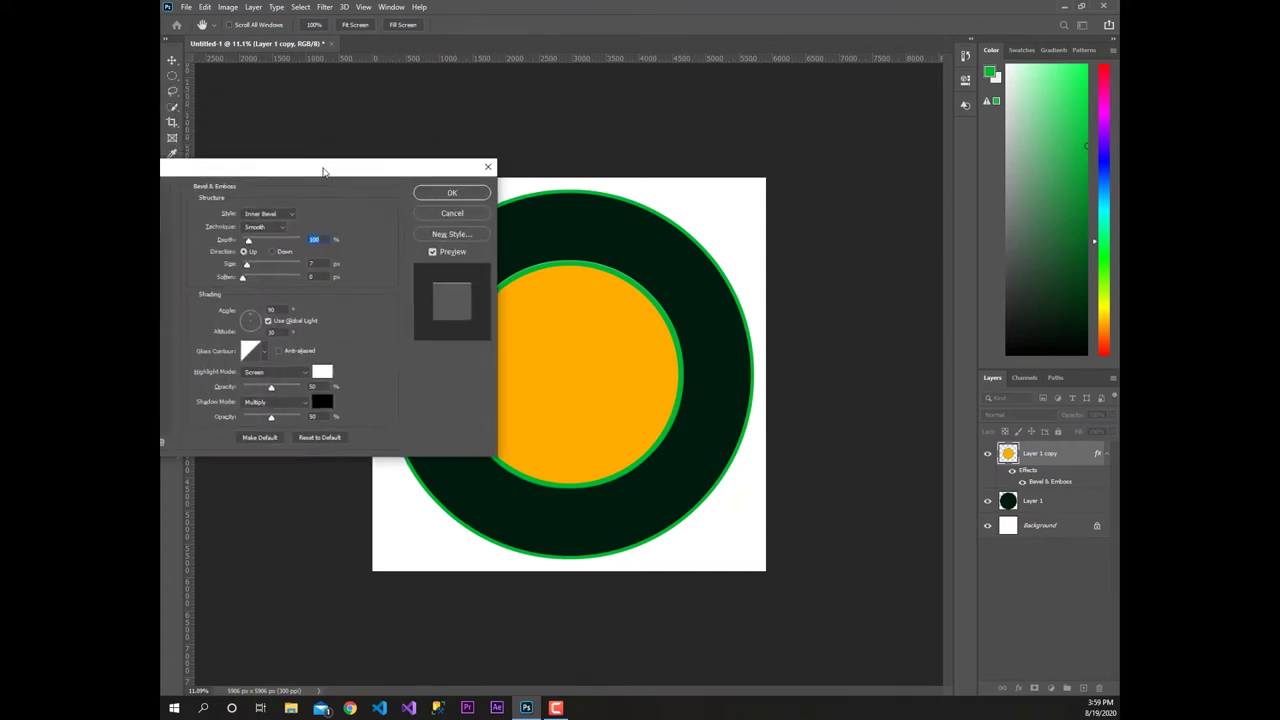
left_click_drag(291, 166, 901, 93)
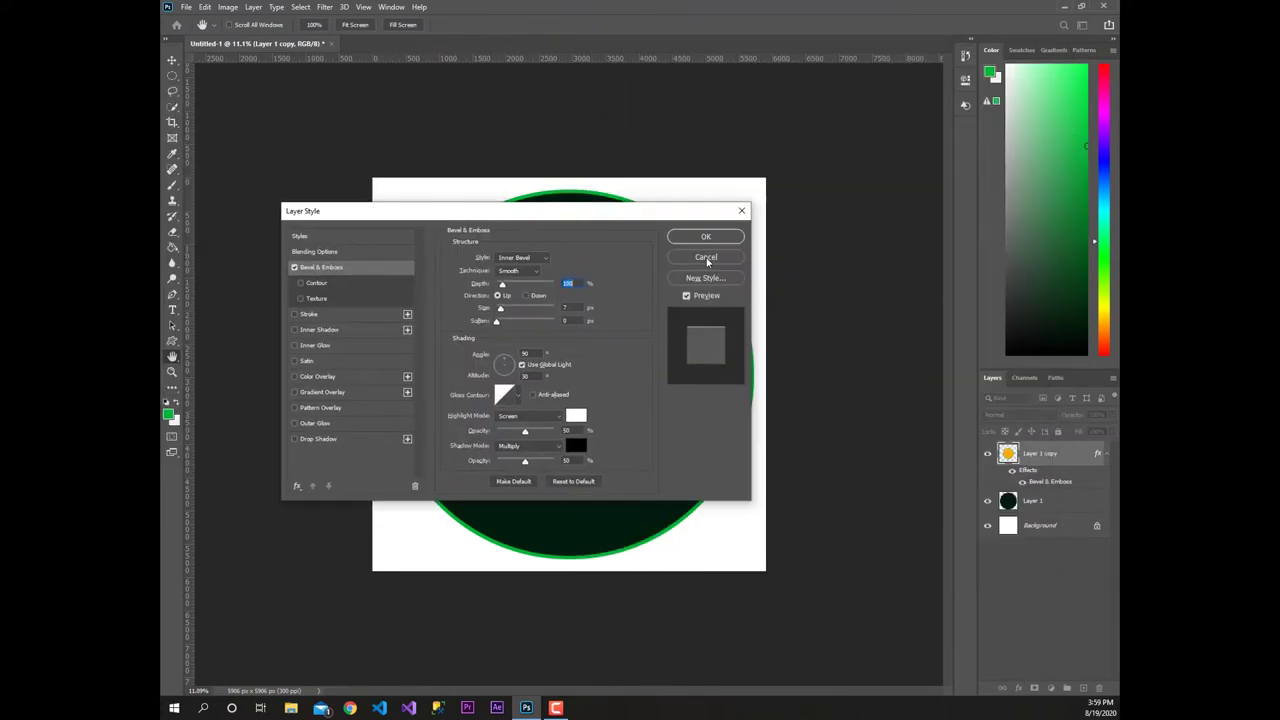
key("Escape")
key("m")
scroll(418, 337, "up", 2)
scroll(418, 337, "up", 2)
scroll(430, 320, "down", 3)
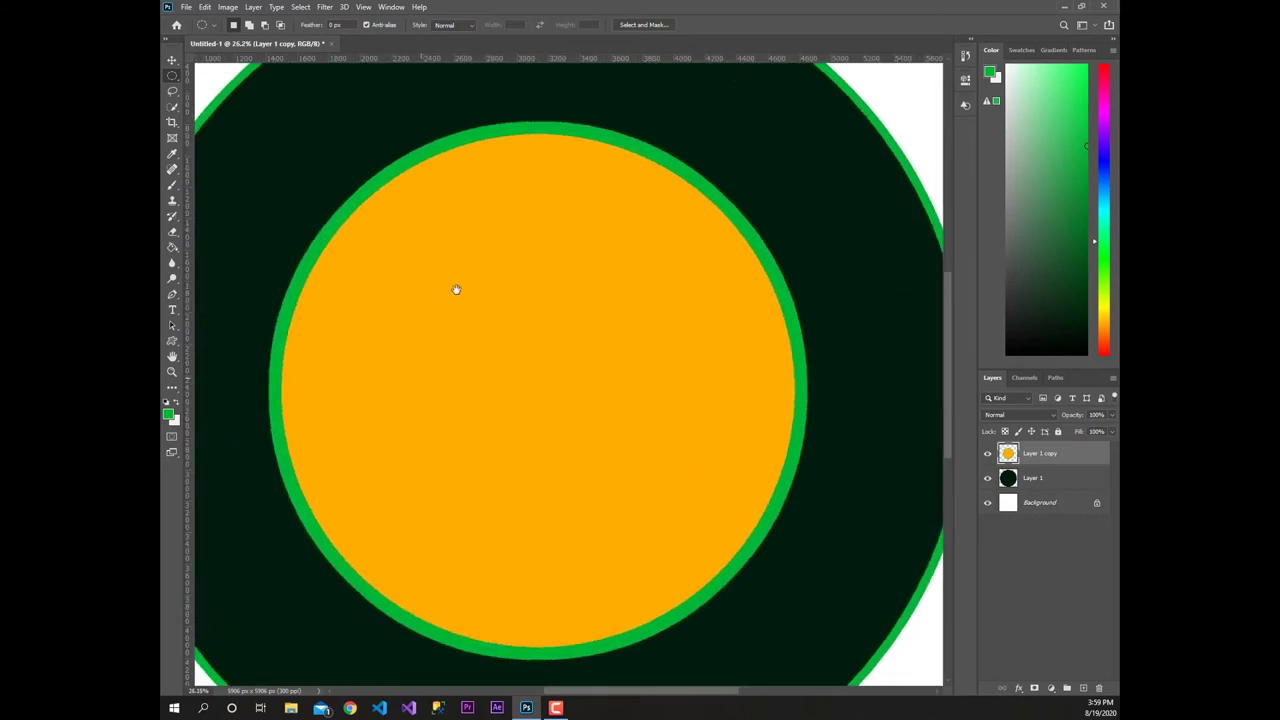
left_click(1017, 690)
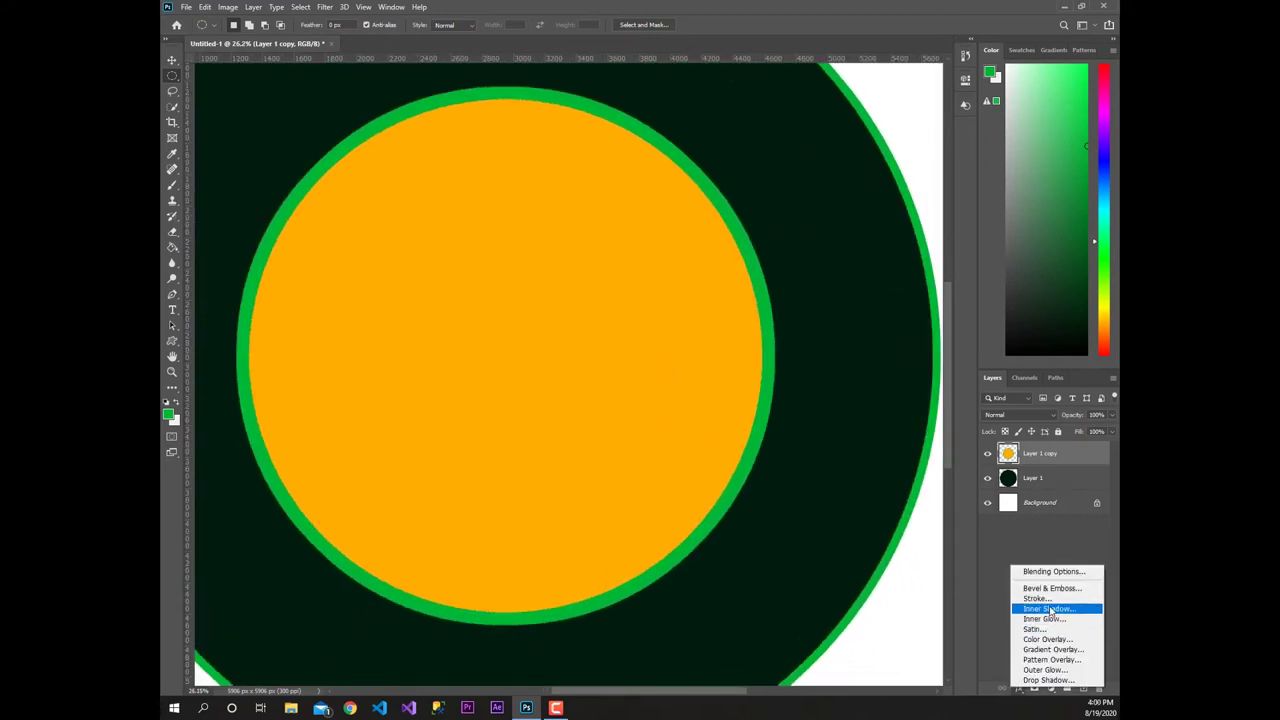
left_click(1045, 588)
left_click_drag(466, 208, 672, 205)
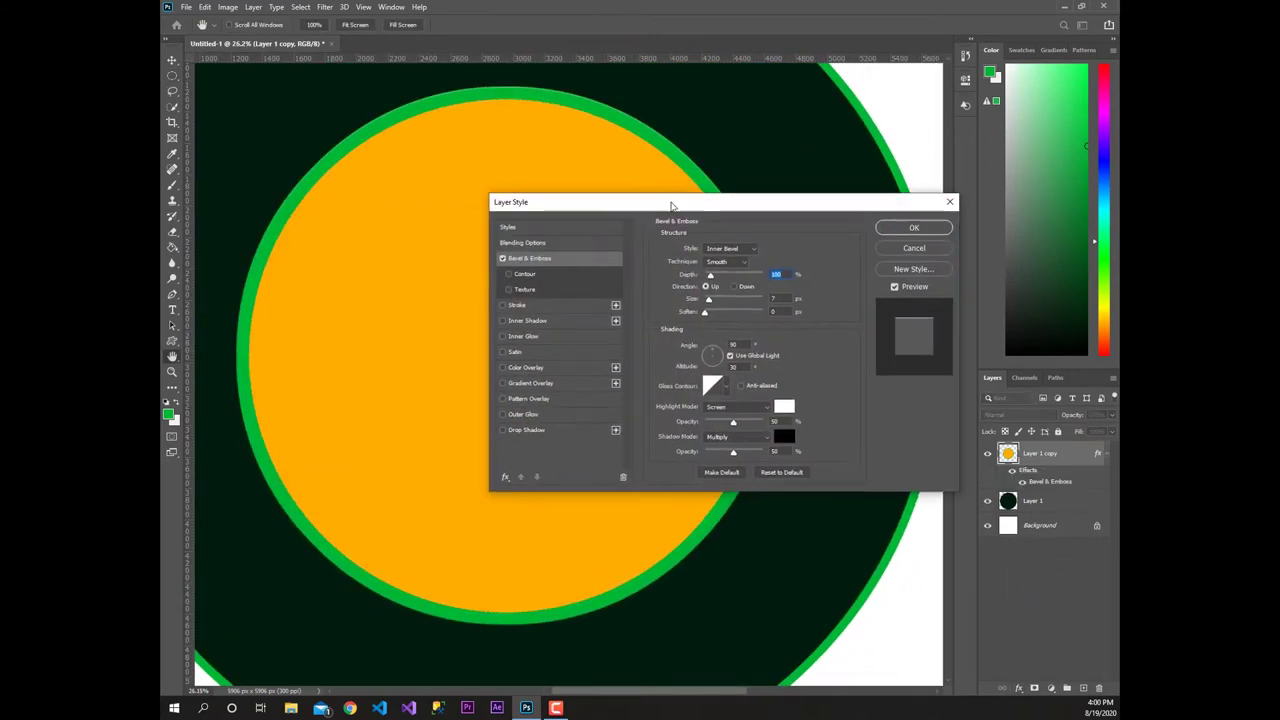
mouse_move(711, 276)
left_mouse_down()
mouse_move(736, 278)
mouse_move(711, 305)
left_mouse_up()
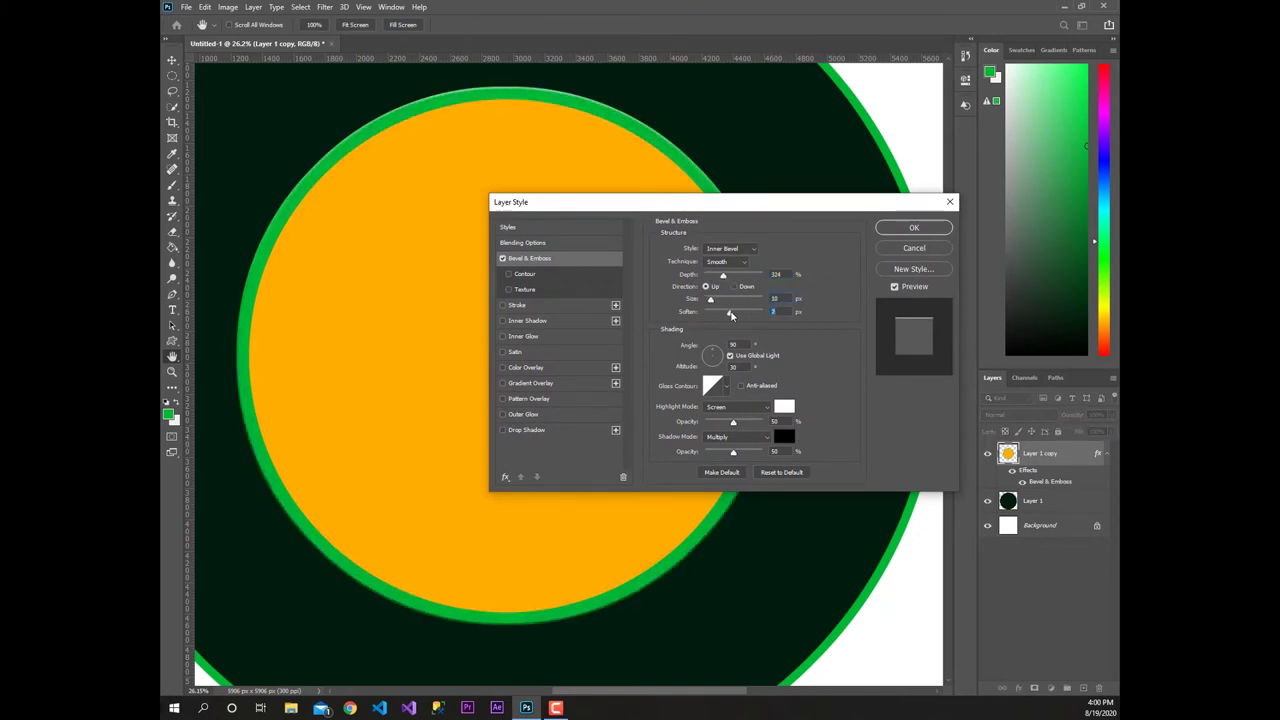
left_click(728, 248)
left_click(716, 247)
left_click(714, 277)
left_click(716, 248)
left_click(717, 276)
left_click(716, 249)
left_click(717, 267)
left_click(725, 261)
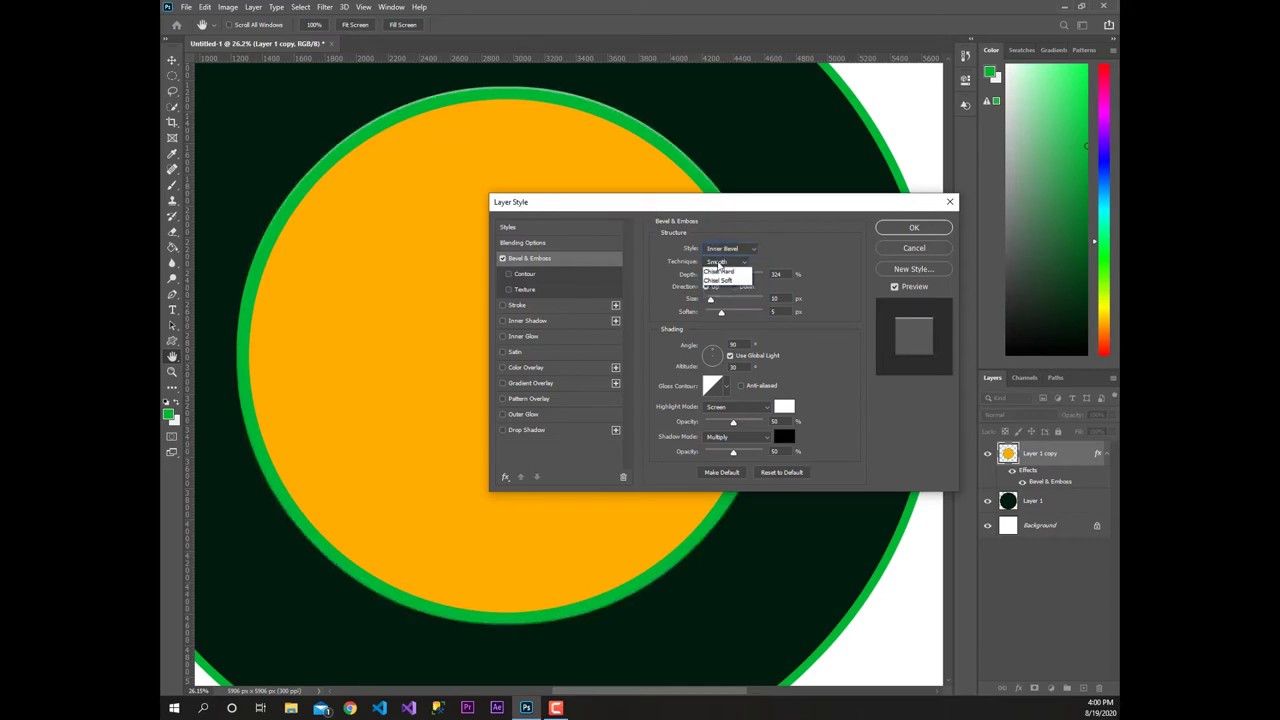
left_click(725, 261)
left_click(727, 289)
left_click(725, 261)
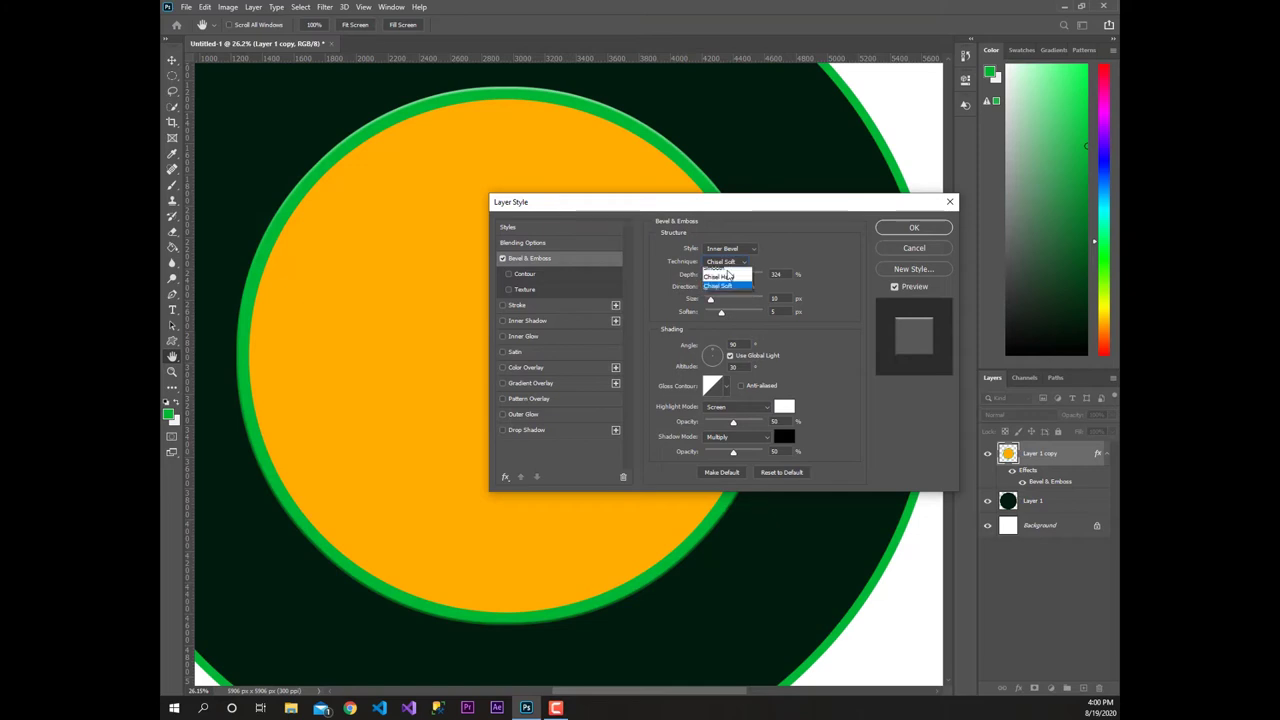
left_click(744, 287)
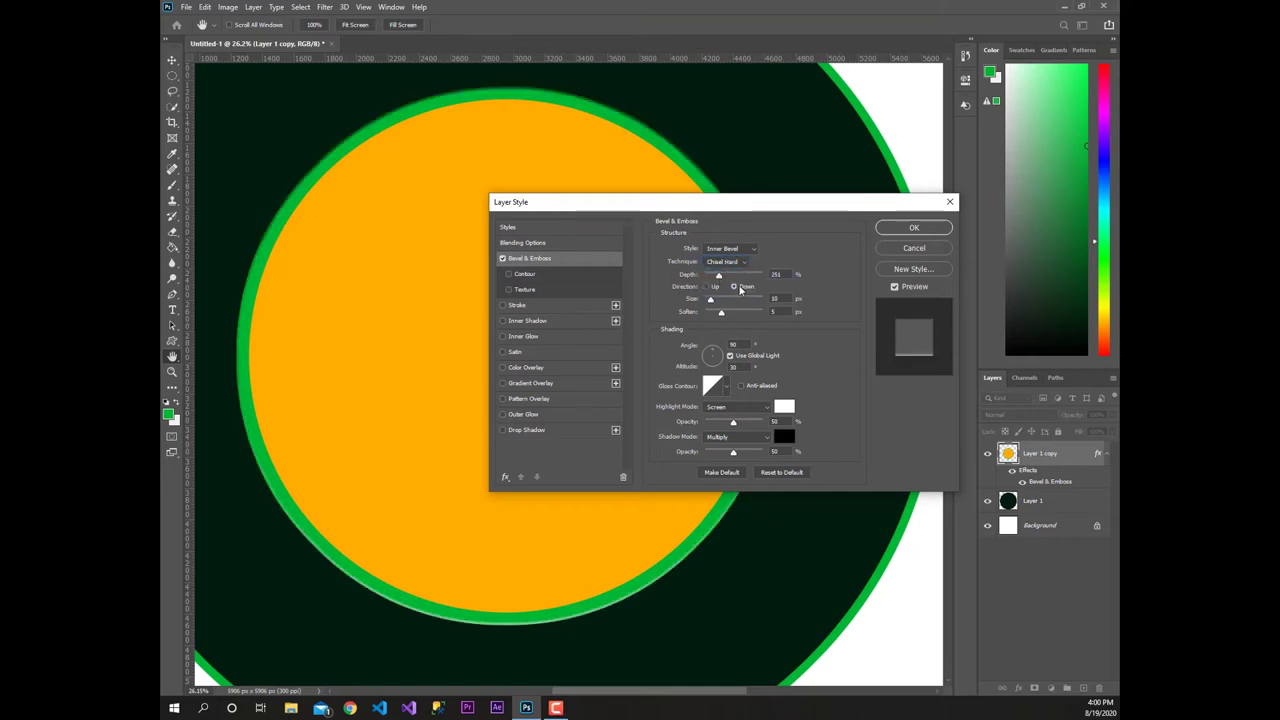
left_click(707, 287)
left_click(727, 386)
left_click(674, 433)
left_click(775, 274)
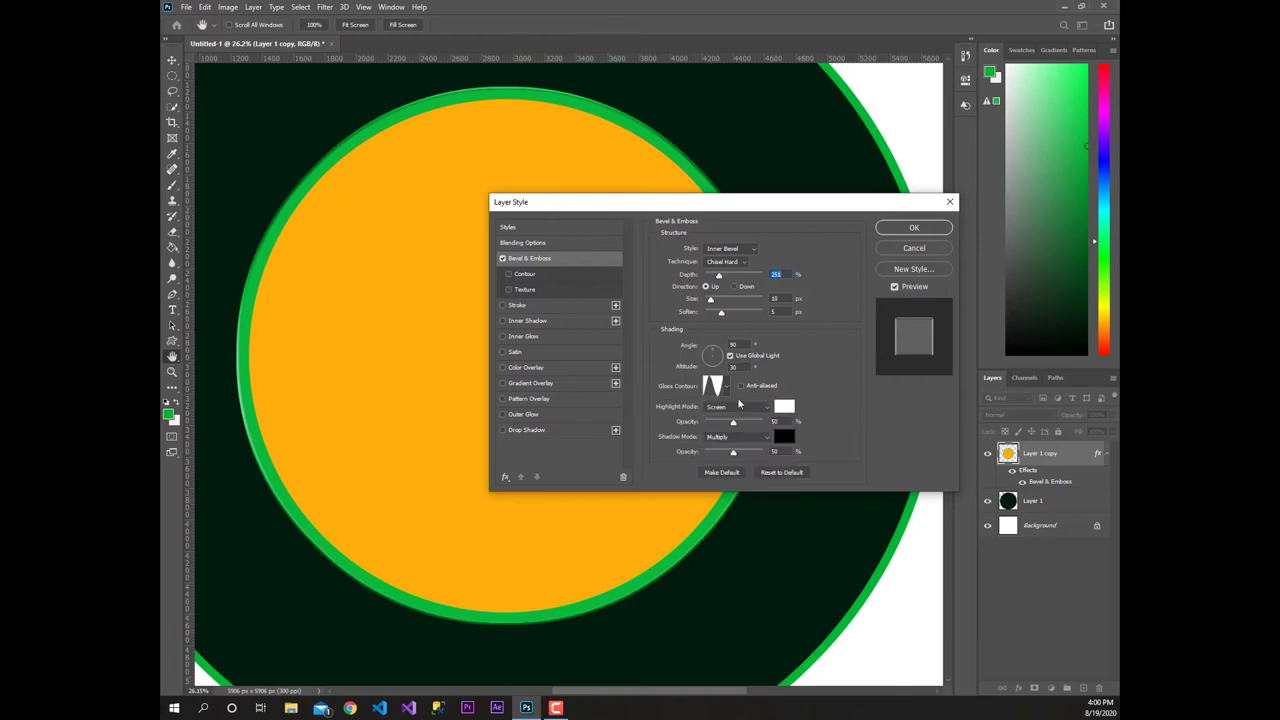
left_click_drag(733, 451, 753, 454)
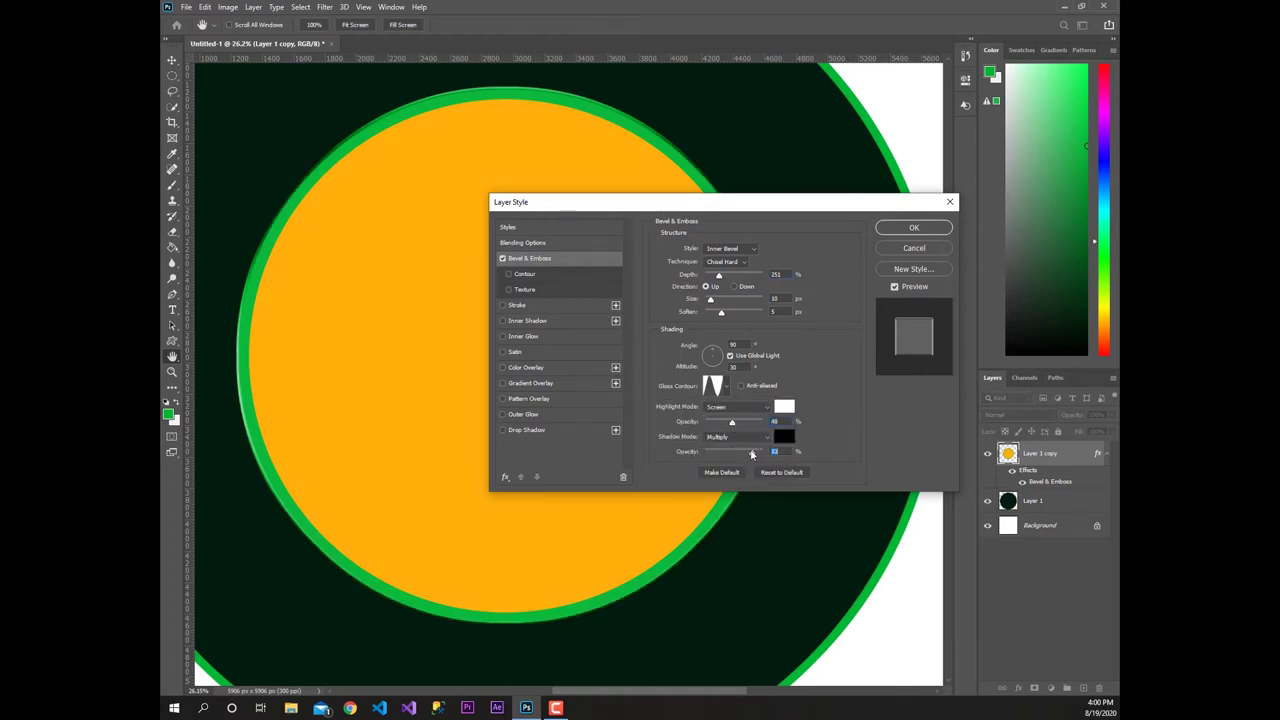
left_click(526, 274)
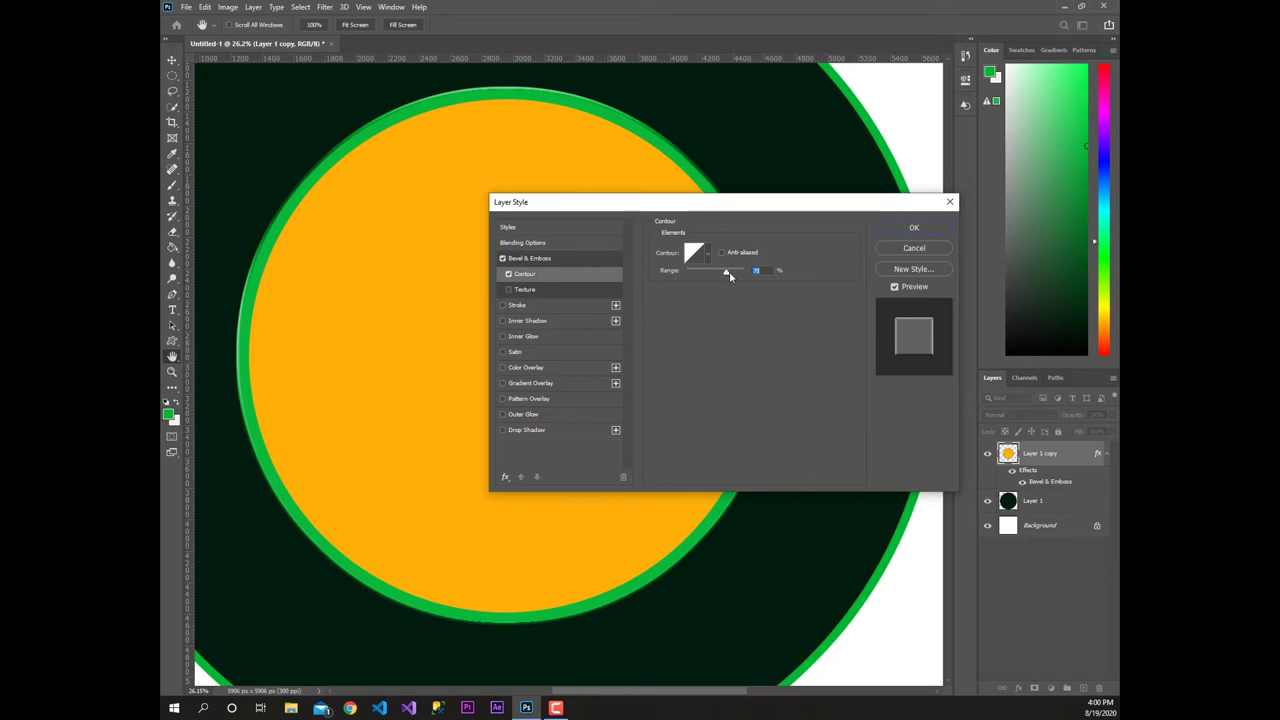
left_click(707, 252)
left_click(651, 301)
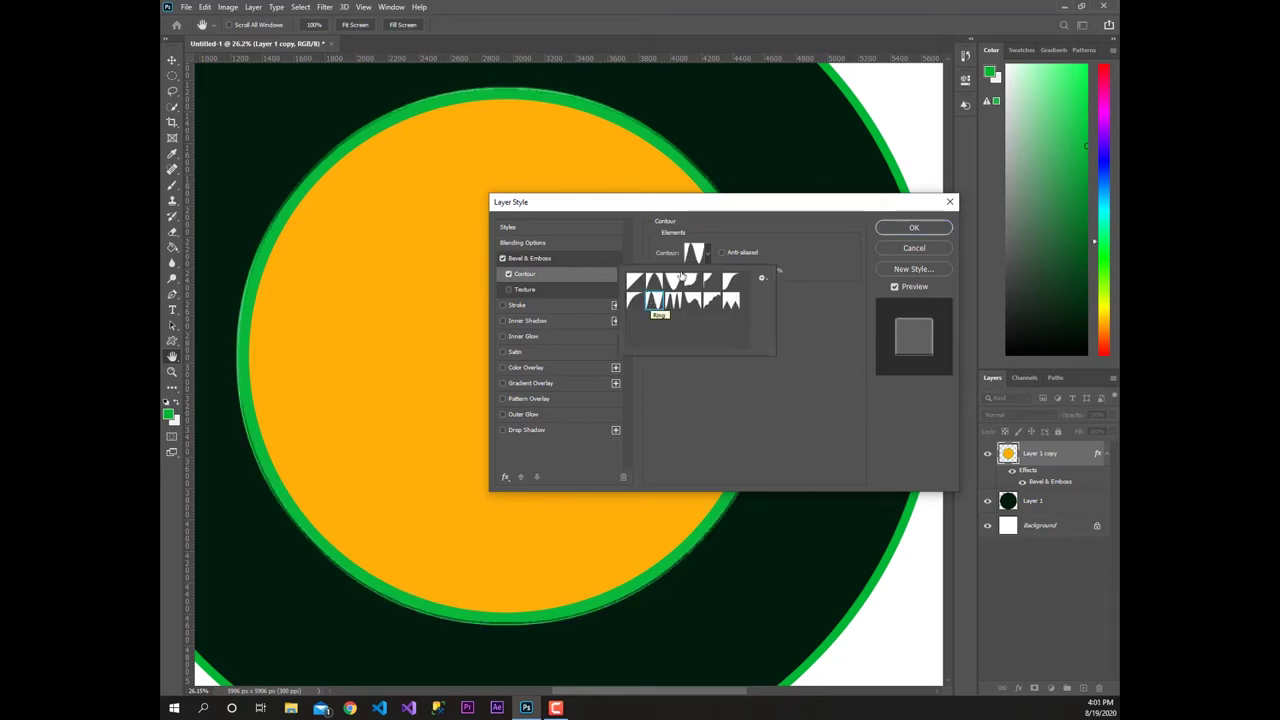
left_click(671, 284)
left_click(636, 284)
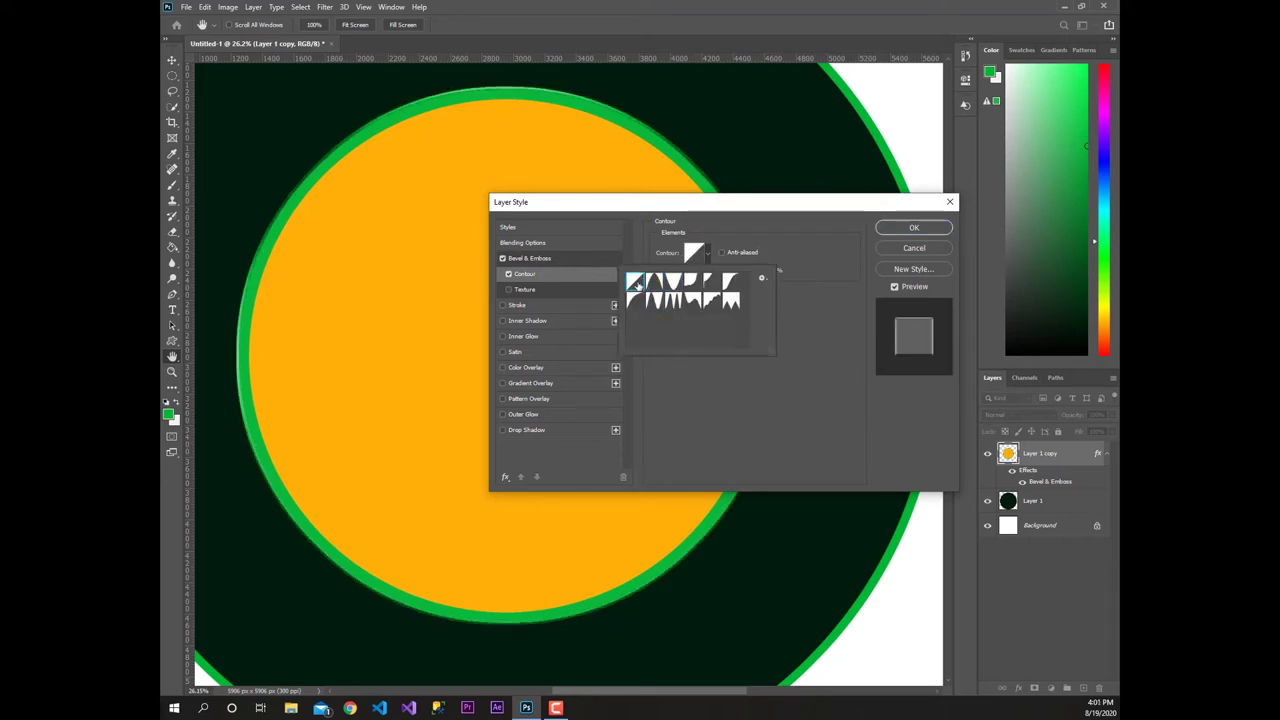
left_click(583, 288)
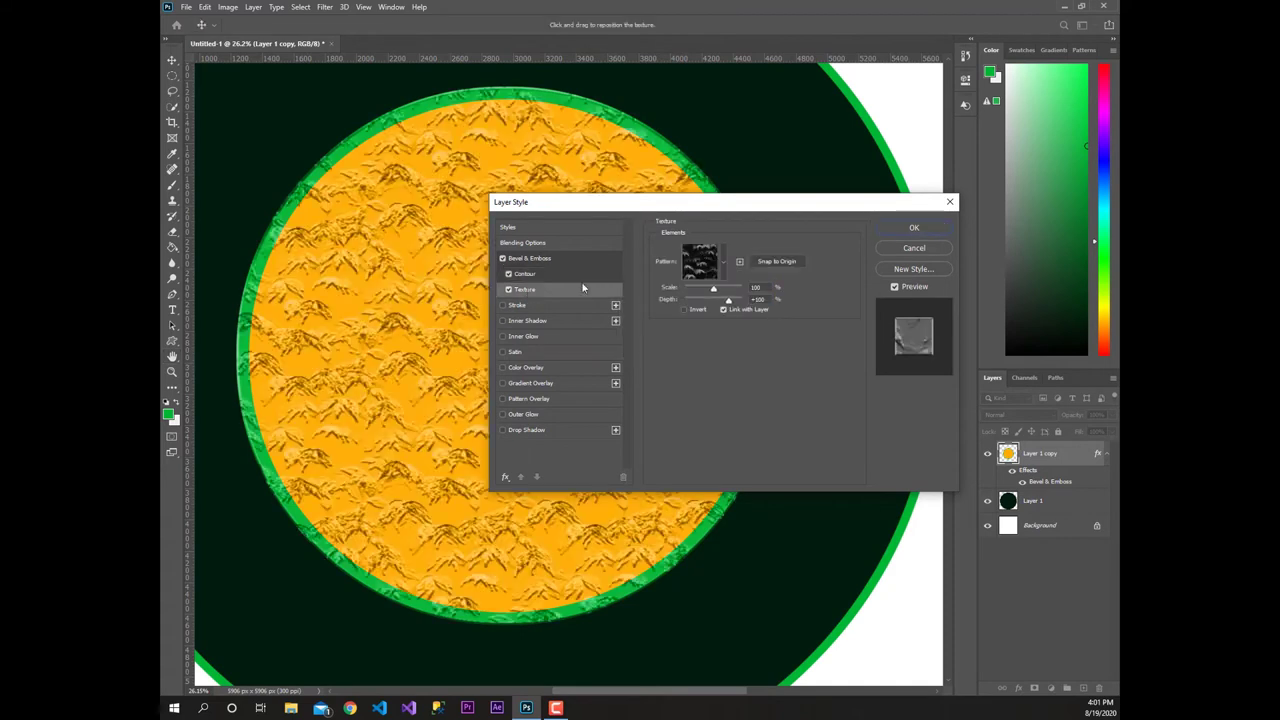
left_click(724, 261)
left_click(638, 297)
left_click(638, 334)
left_click(640, 370)
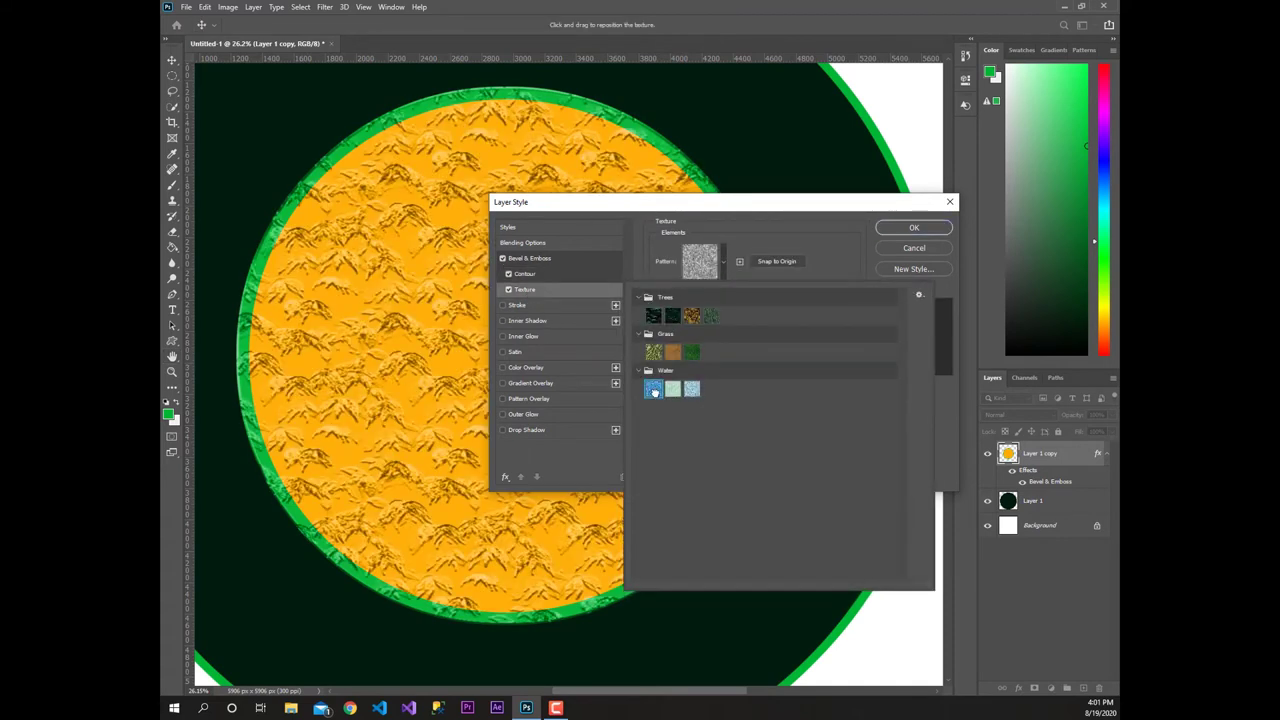
left_click(913, 228)
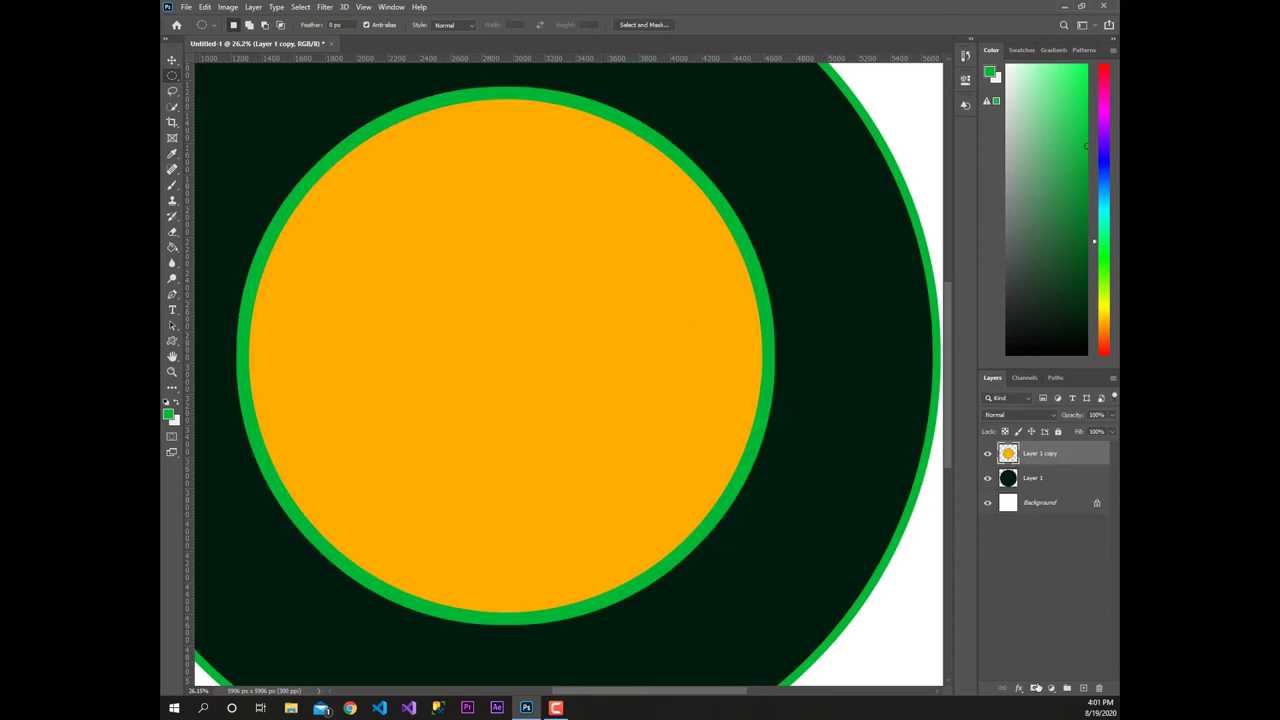
left_click(1018, 688)
Give Layer 1 copy a smooth Inner Bevel (Depth 531, Size 76, Soften 10), gloss contour and drop shadow
left_click(1040, 588)
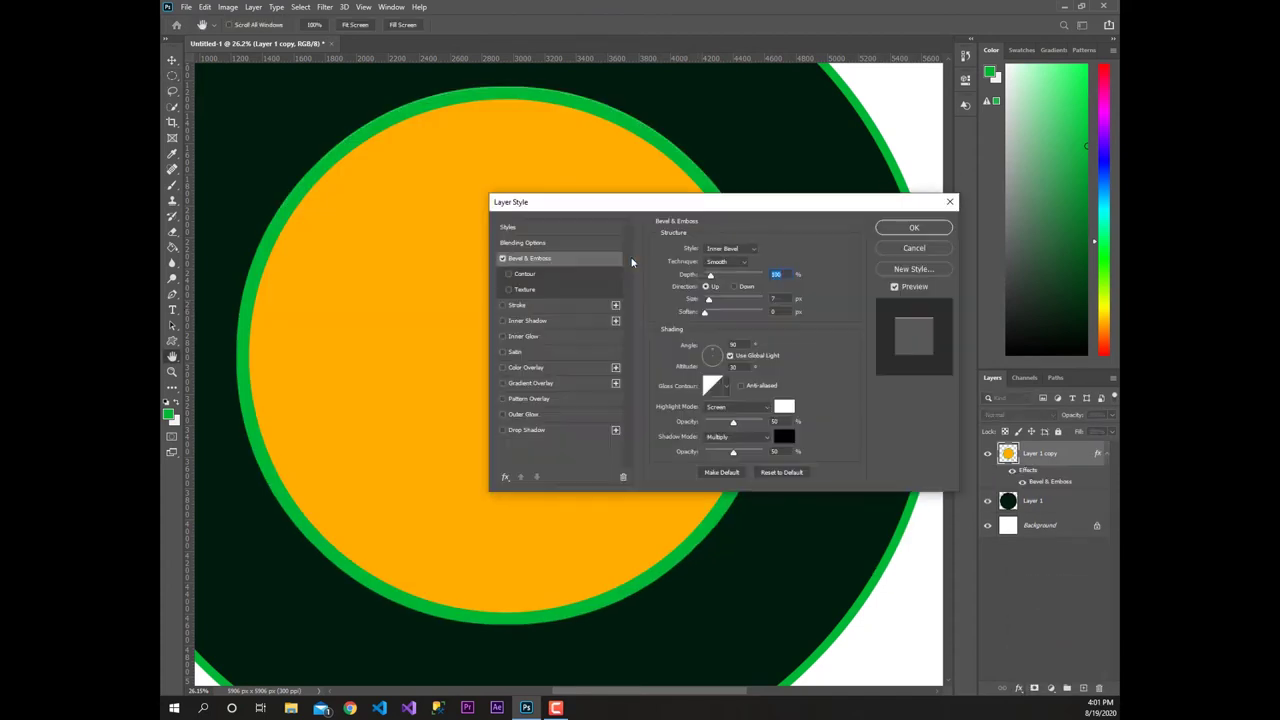
left_click_drag(710, 275, 720, 276)
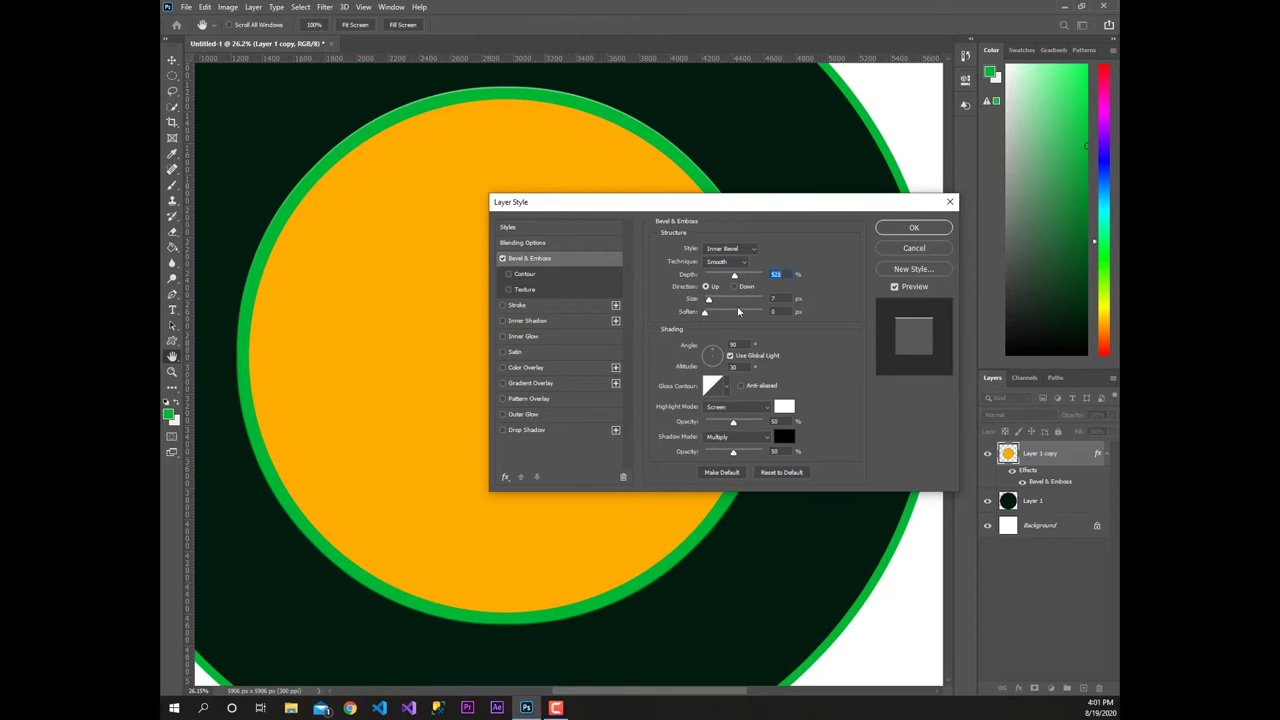
left_click(725, 388)
left_click(673, 432)
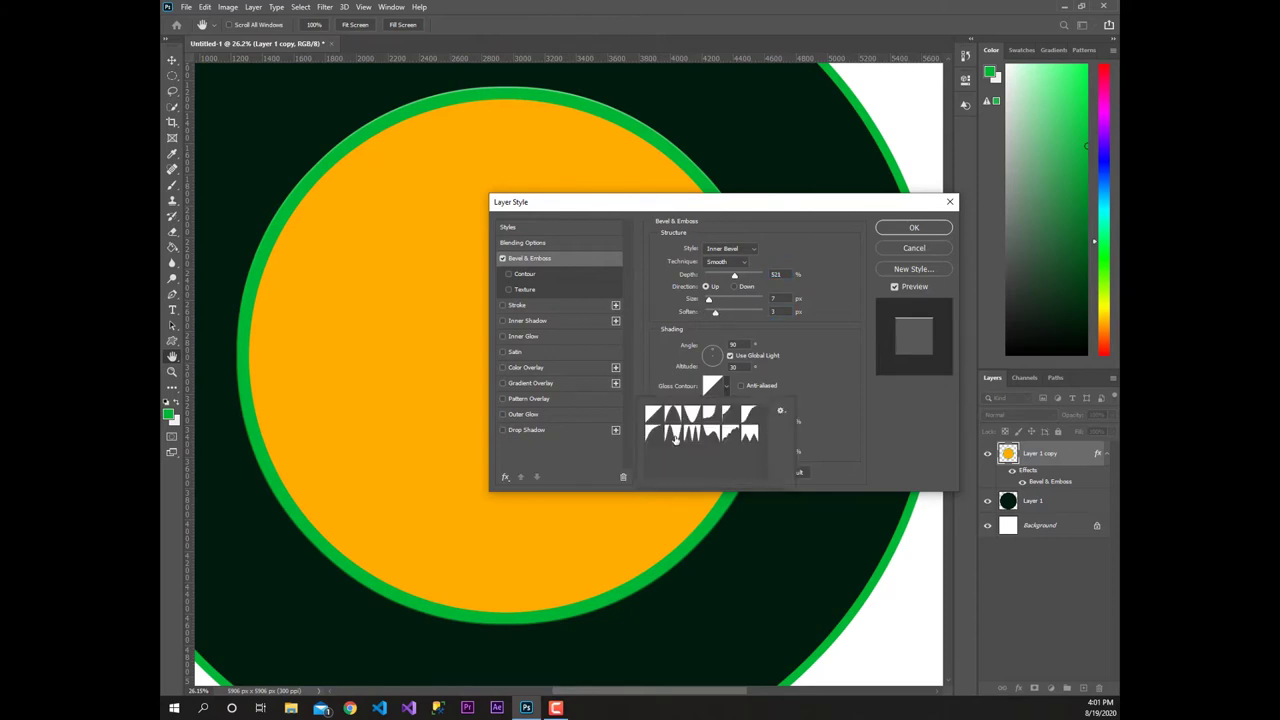
left_click(713, 301)
left_click_drag(713, 301, 787, 311)
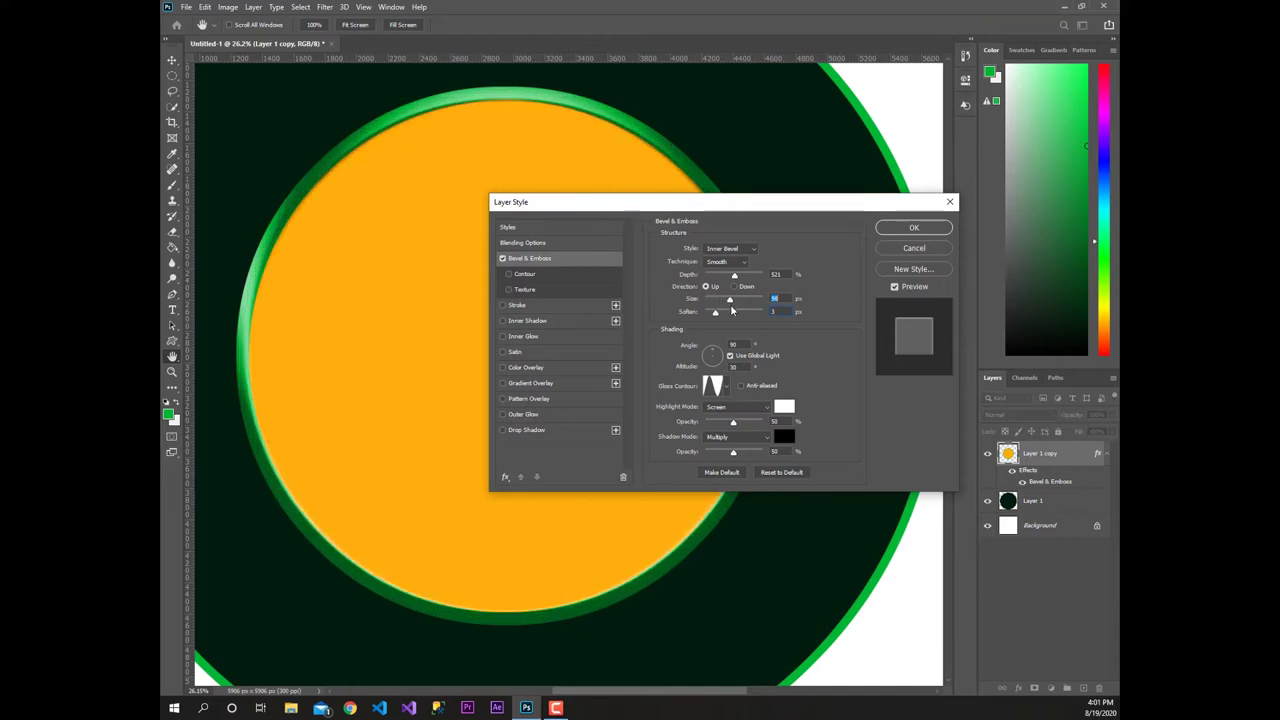
left_click_drag(787, 311, 726, 309)
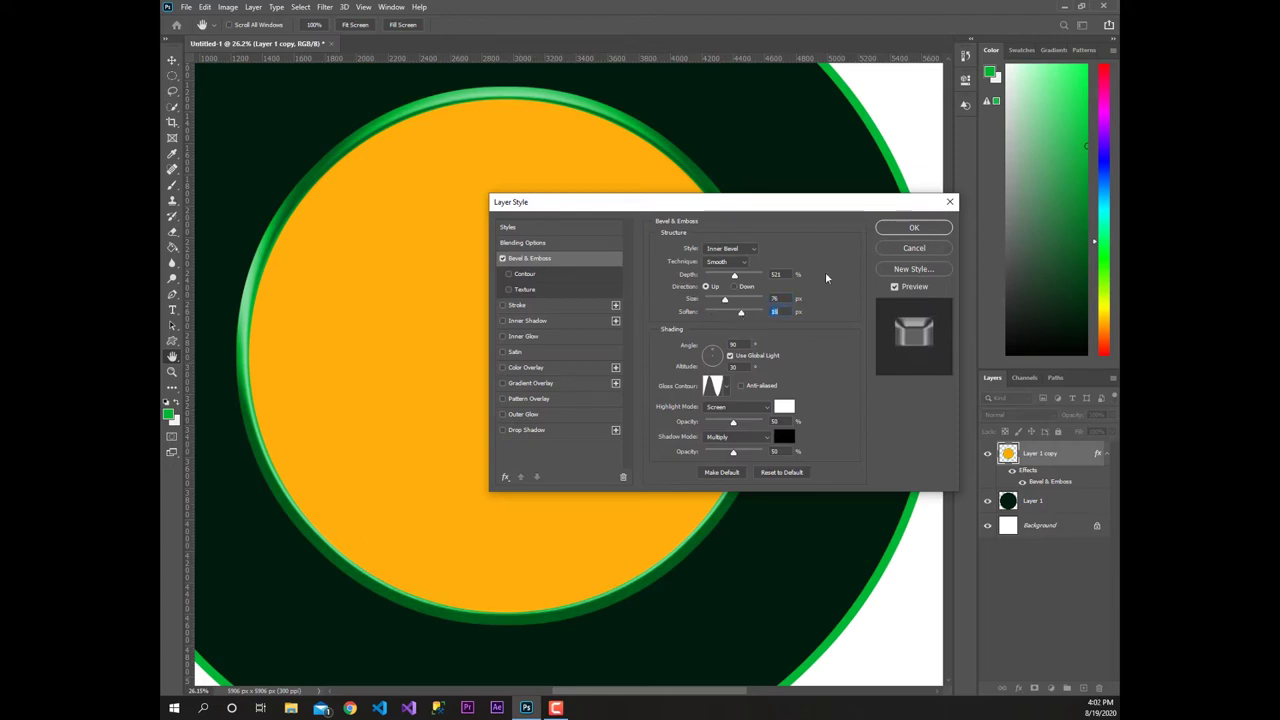
left_click(536, 432)
left_click(910, 230)
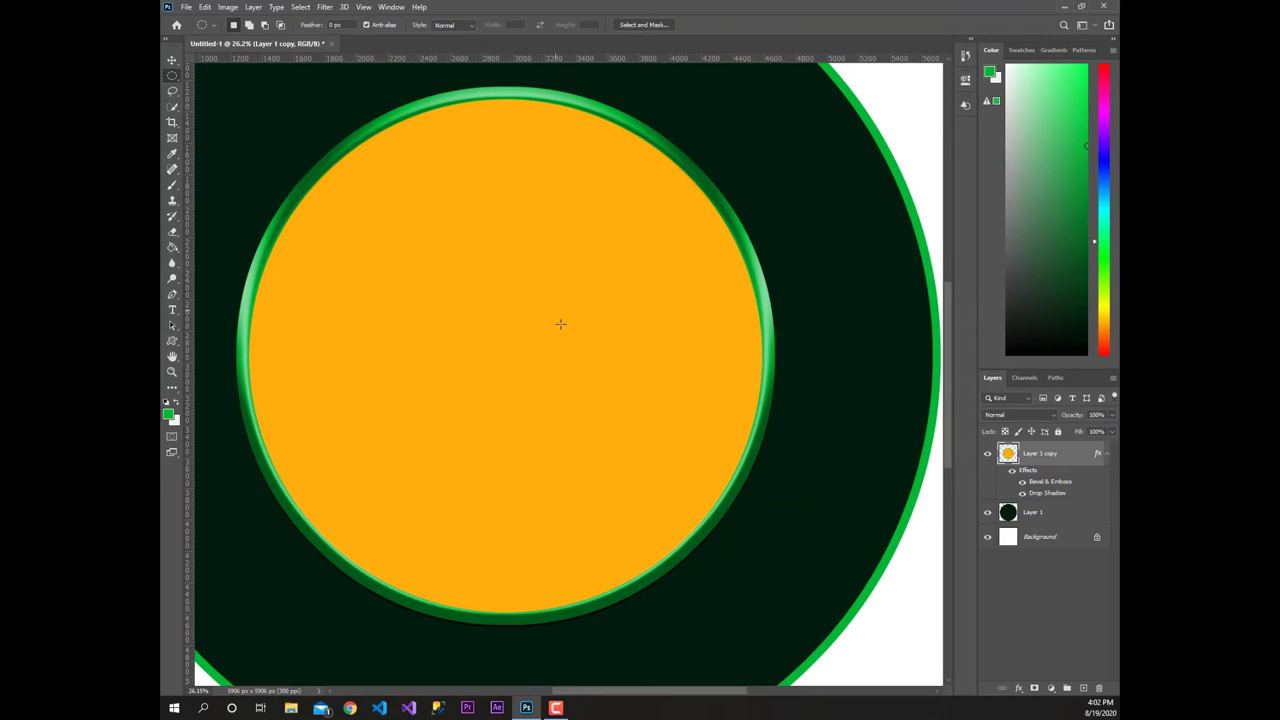
Select the dark green disc's Layer 1 and open its Bevel & Emboss settings
left_click(1032, 514)
left_click(1018, 688)
left_click(1045, 586)
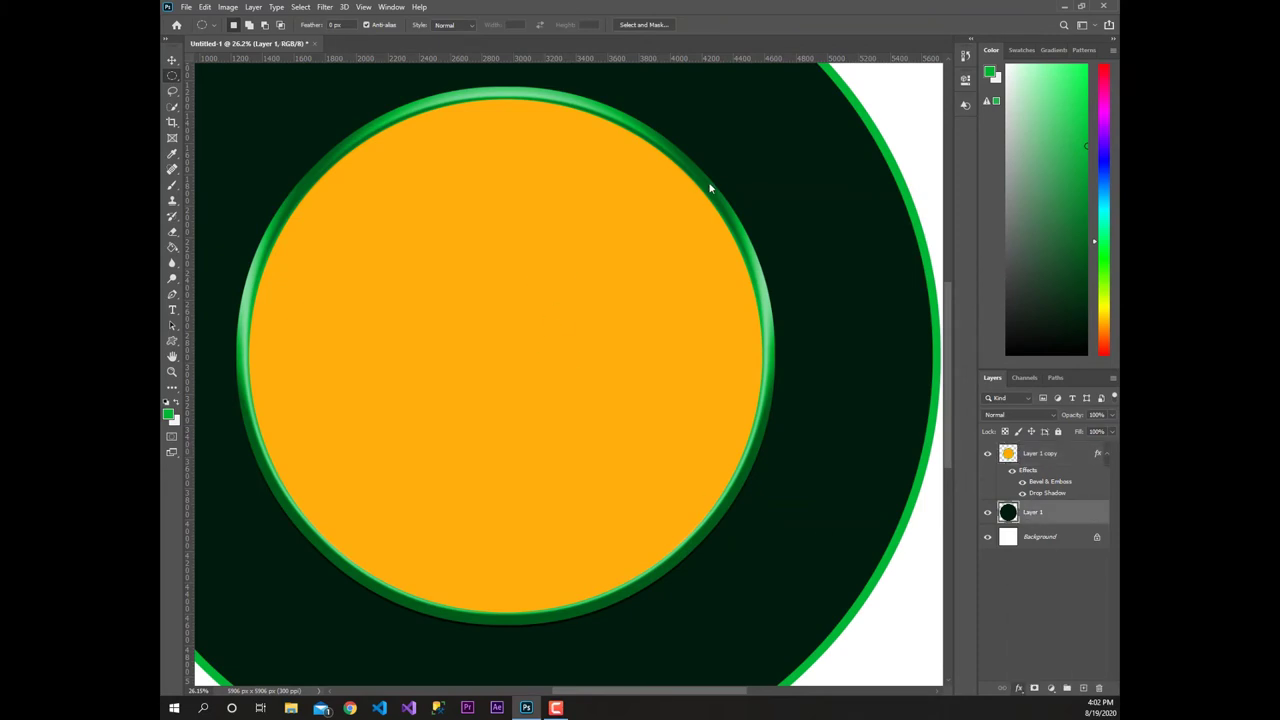
Increase the bevel Size on the dark green disc, apply it, and zoom out to the whole canvas
left_click_drag(797, 217, 600, 307)
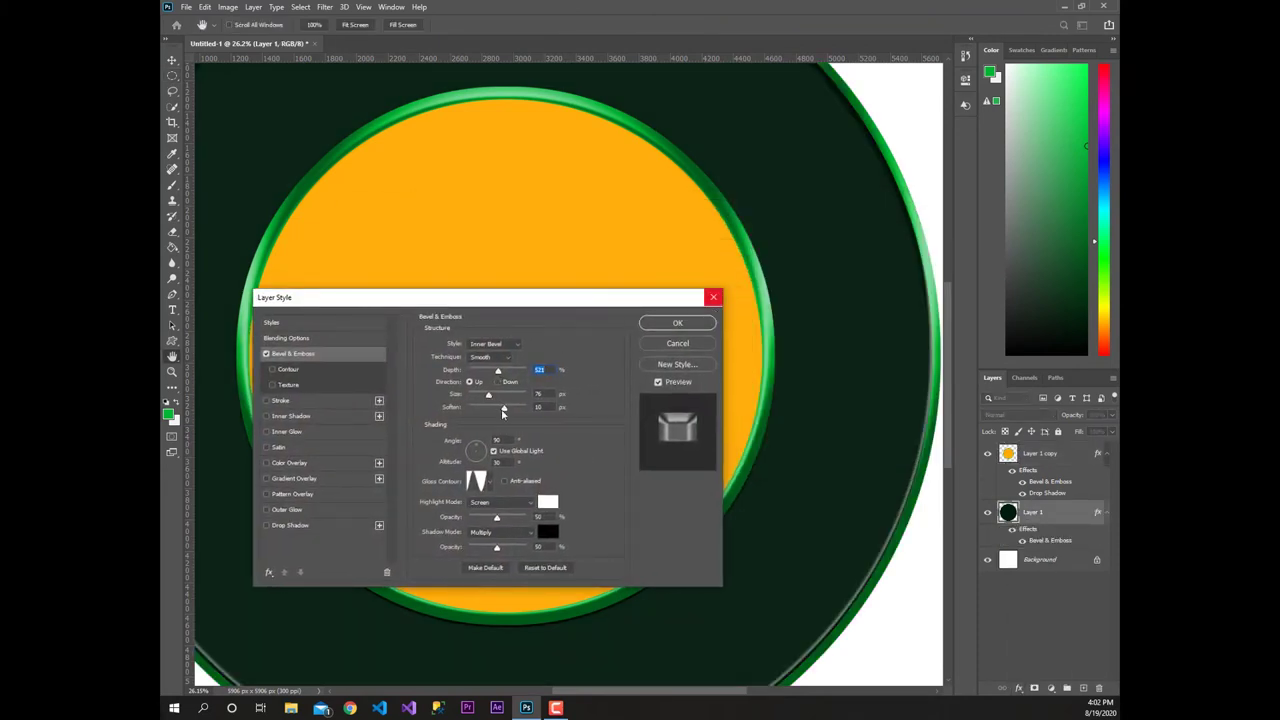
mouse_move(488, 394)
left_mouse_down()
mouse_move(553, 399)
mouse_move(487, 395)
left_mouse_up()
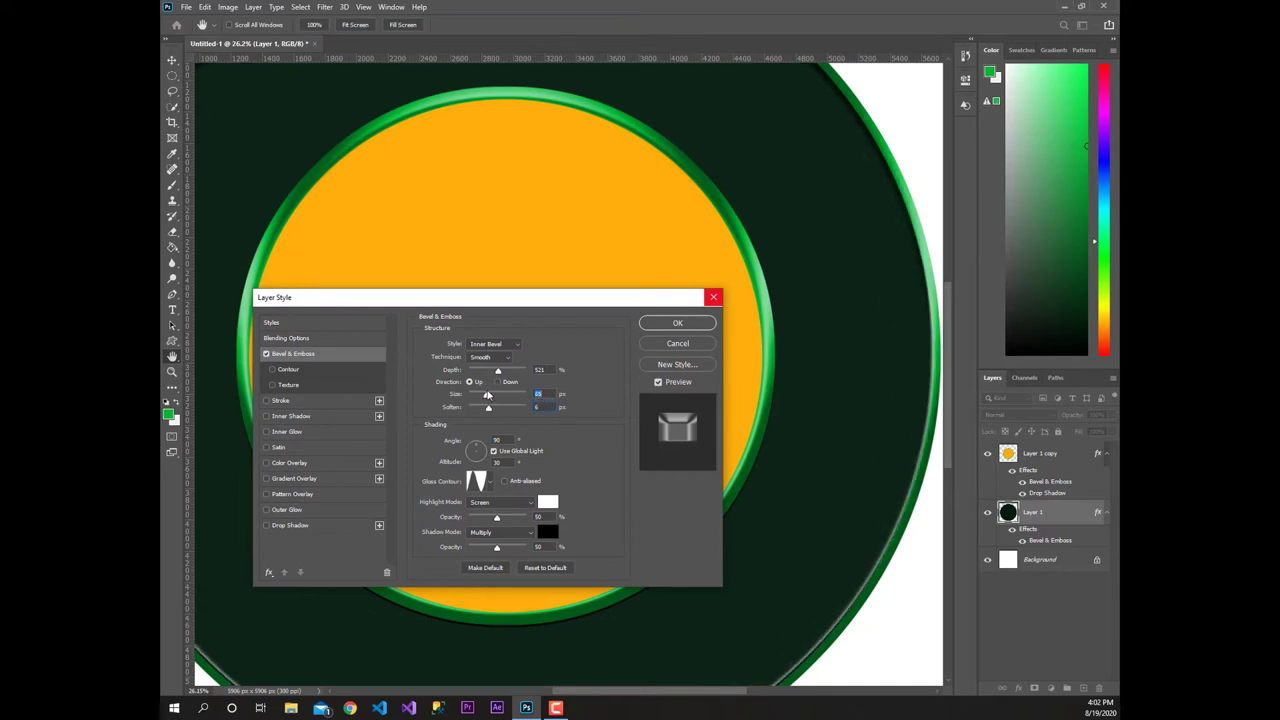
left_click(677, 323)
scroll(531, 385, "down", 2)
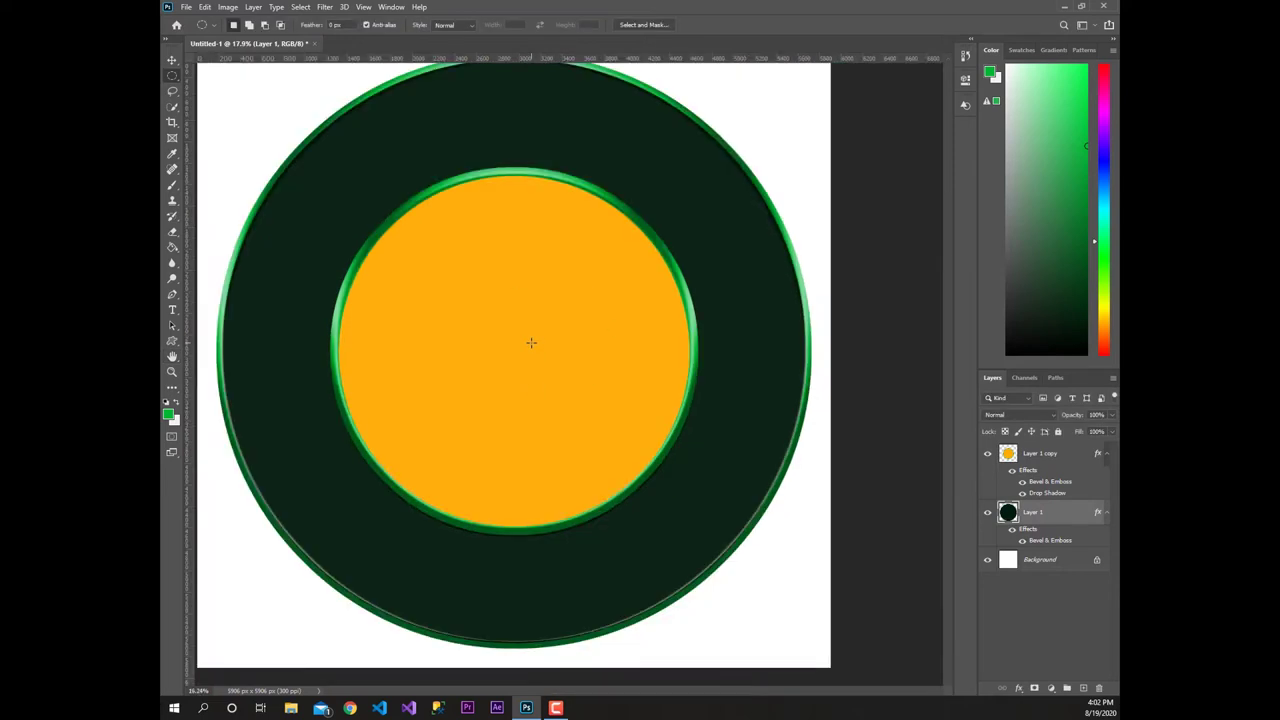
scroll(531, 345, "down", 1)
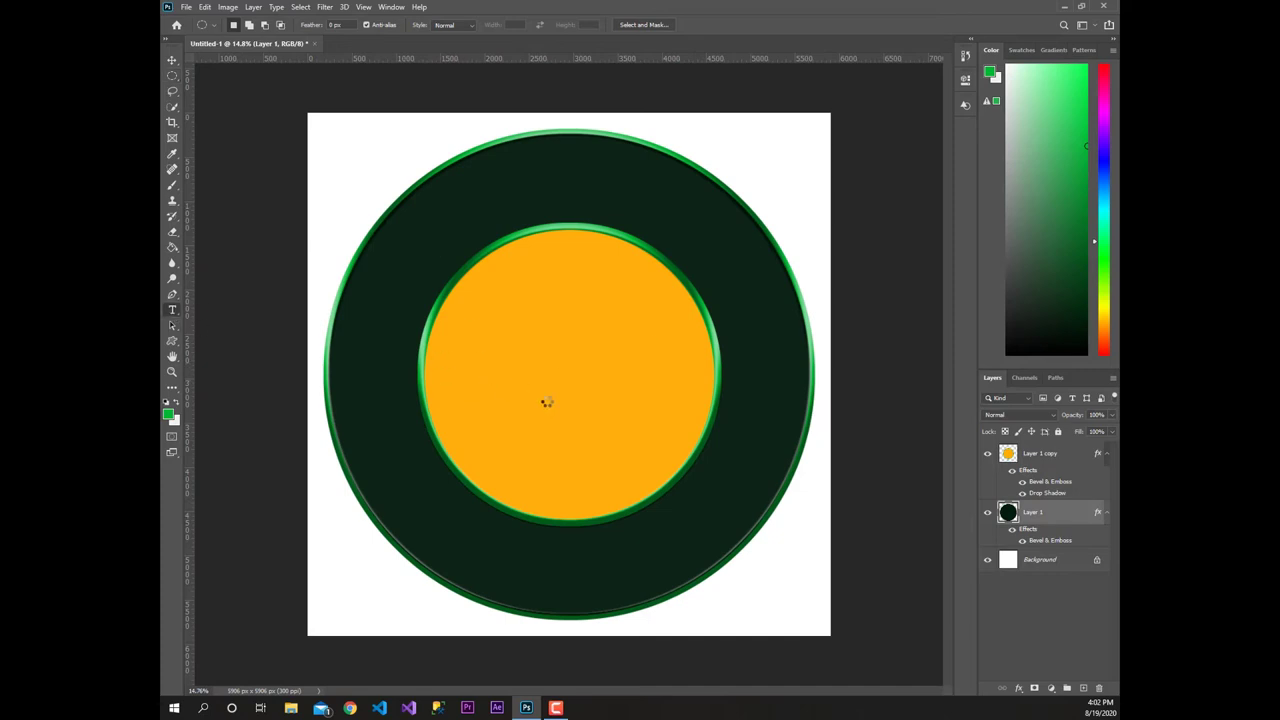
Type bold white 'M 2 P B' on the orange circle and move it into the lower half
key("t")
left_click(1040, 455)
left_click(484, 345)
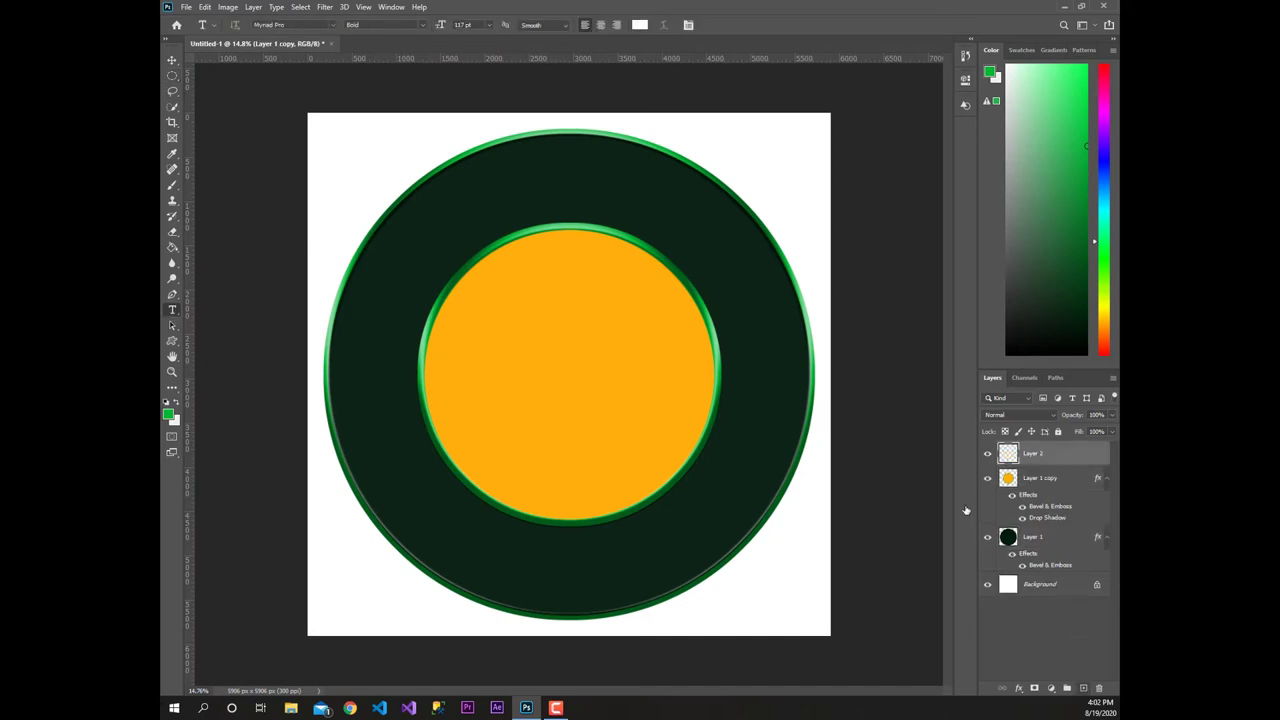
key("BackSpace")
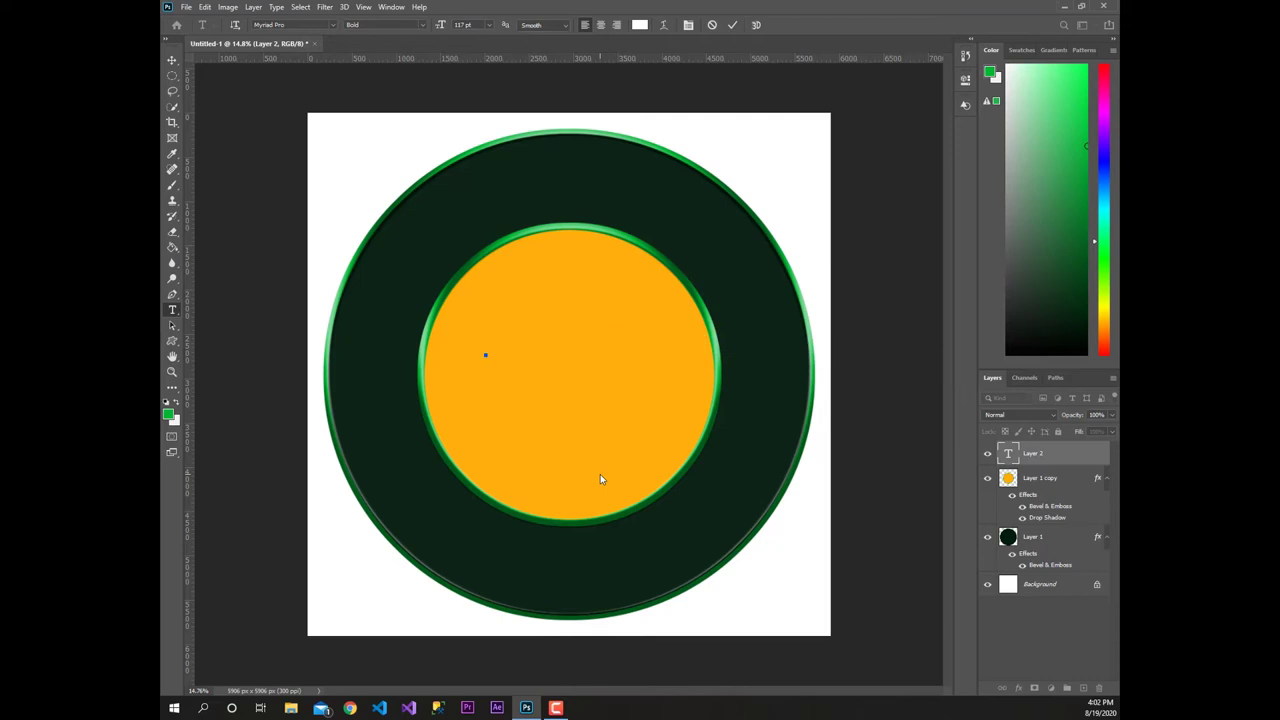
type("B")
key("BackSpace")
type("M  2  ")
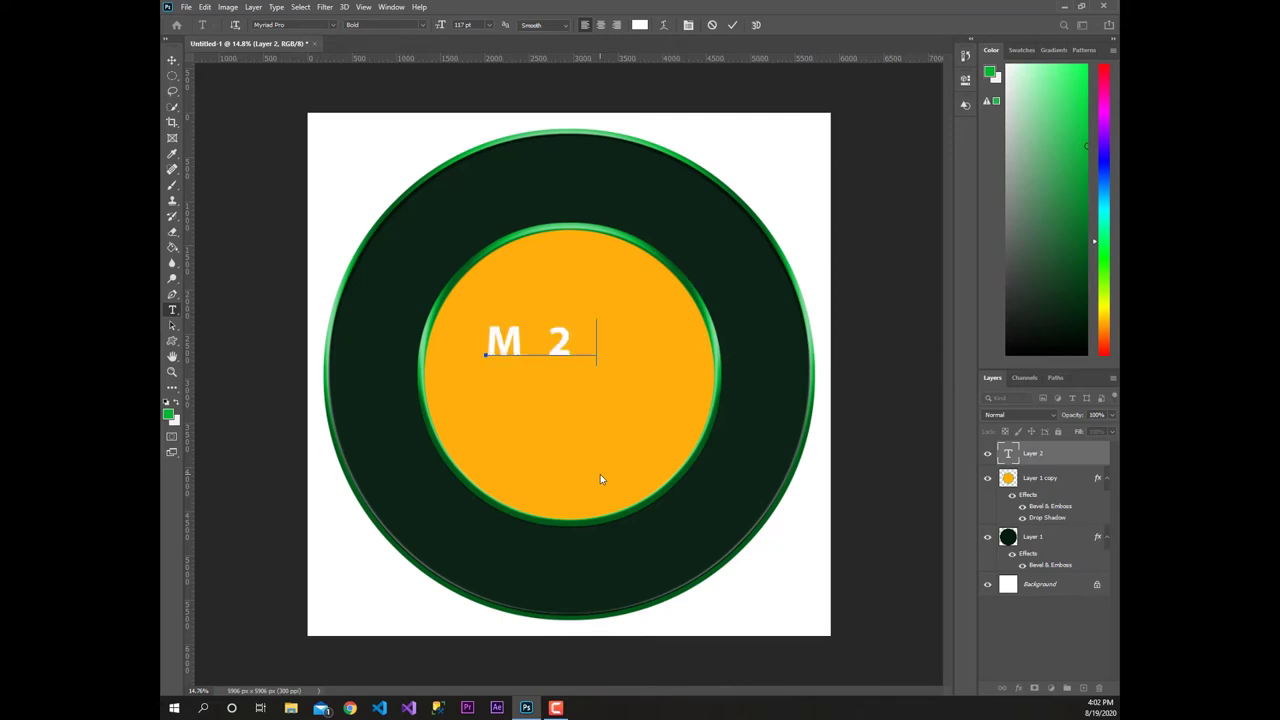
type("P  B")
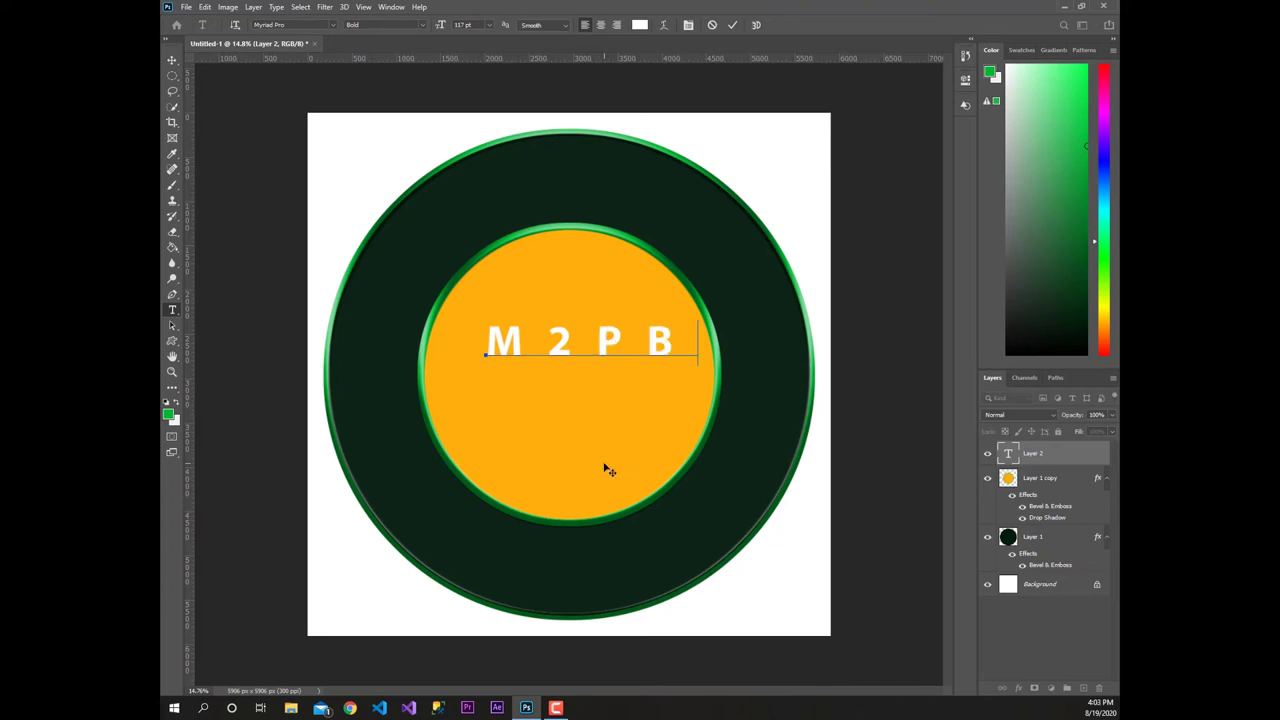
left_click_drag(667, 388, 651, 489)
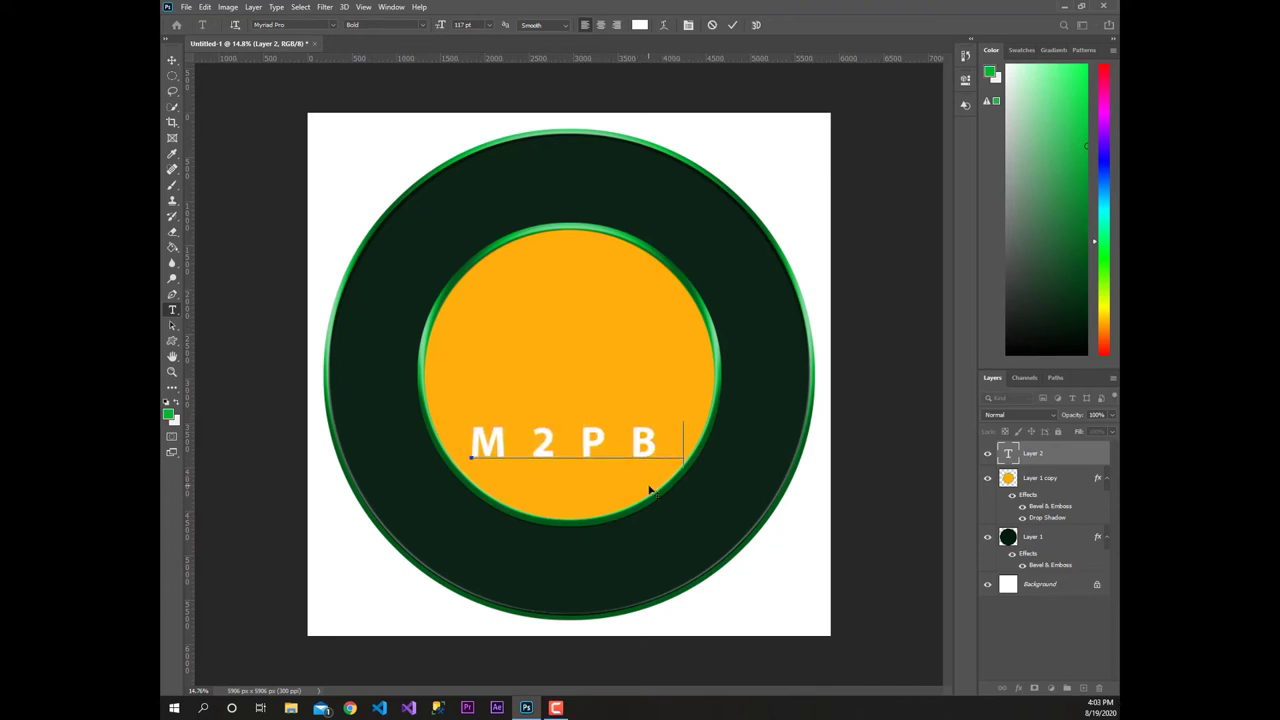
left_click(732, 25)
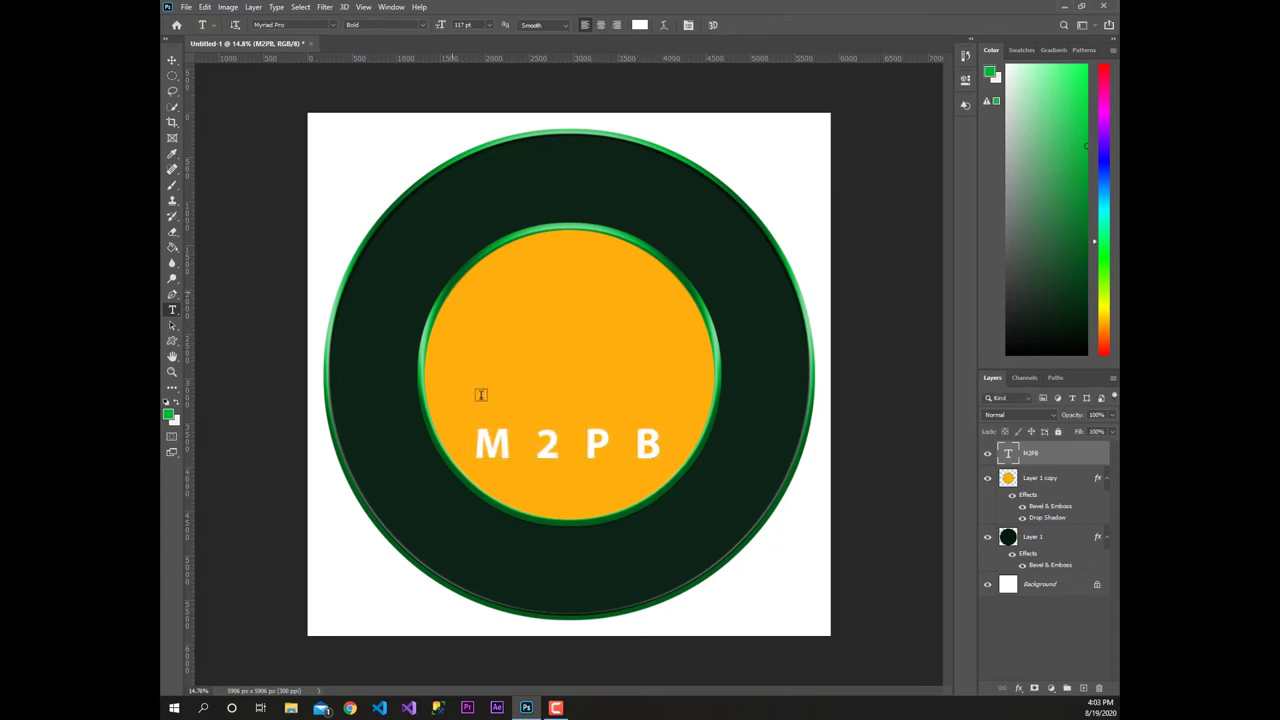
Discard an extra empty text box started on the circle
left_click(468, 339)
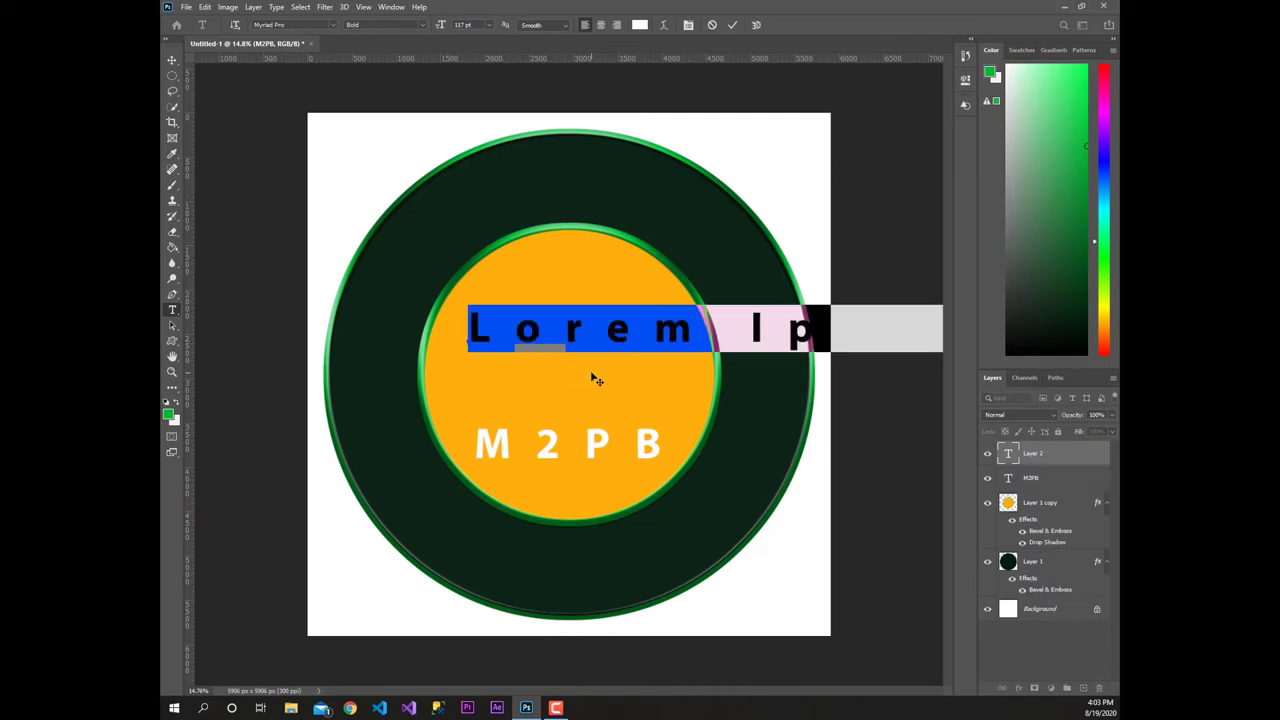
key("BackSpace")
key("Escape")
left_click(172, 76)
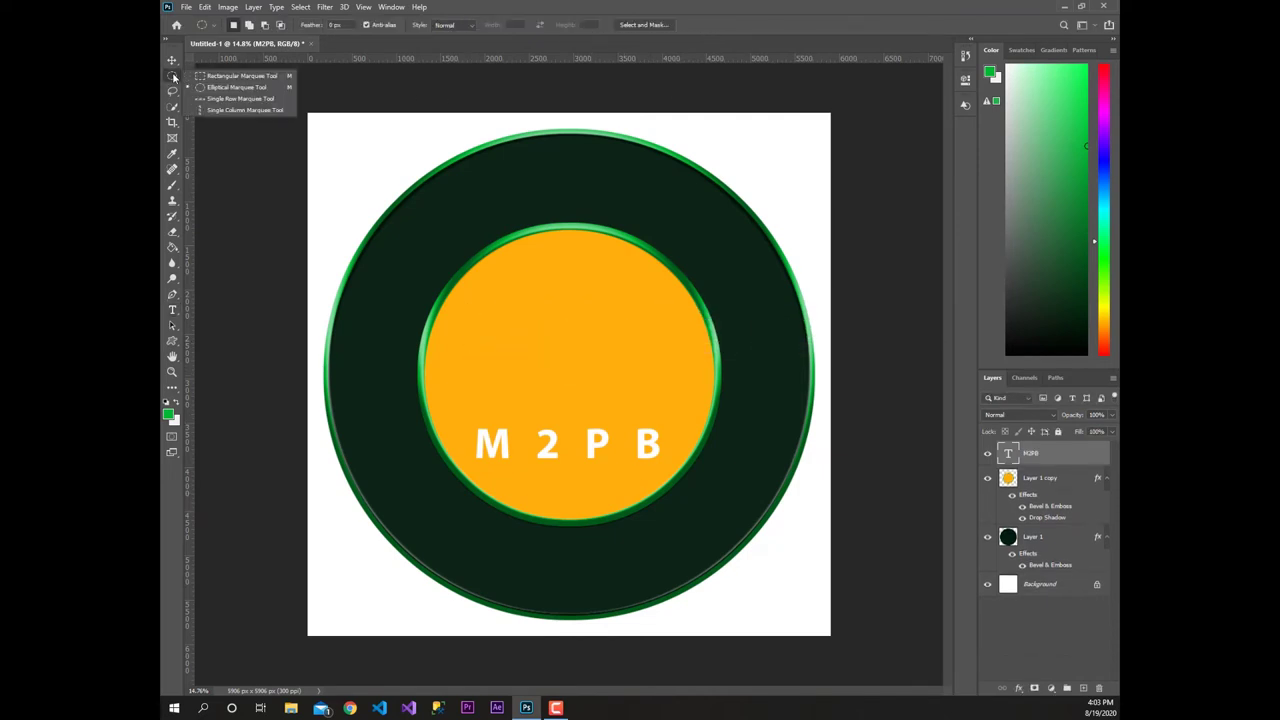
Type the dC monogram above M 2 P B, tighten its tracking, and move it down
left_click(172, 310)
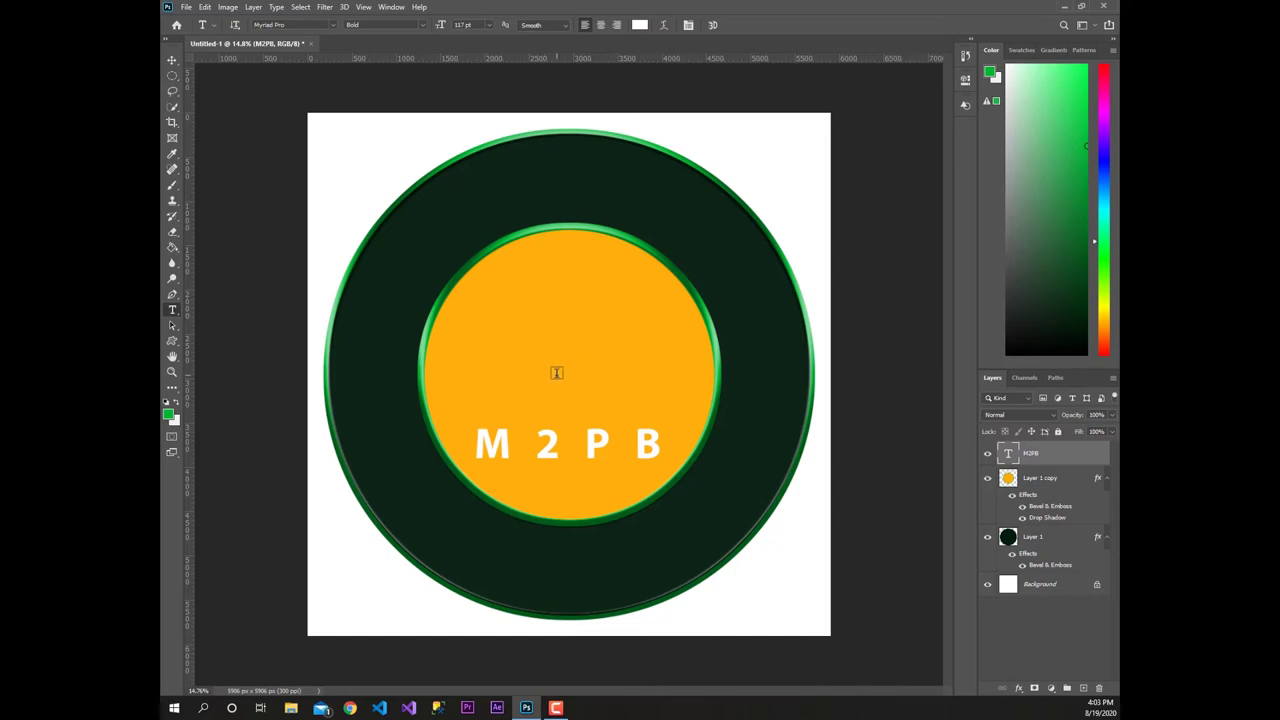
left_click(496, 330)
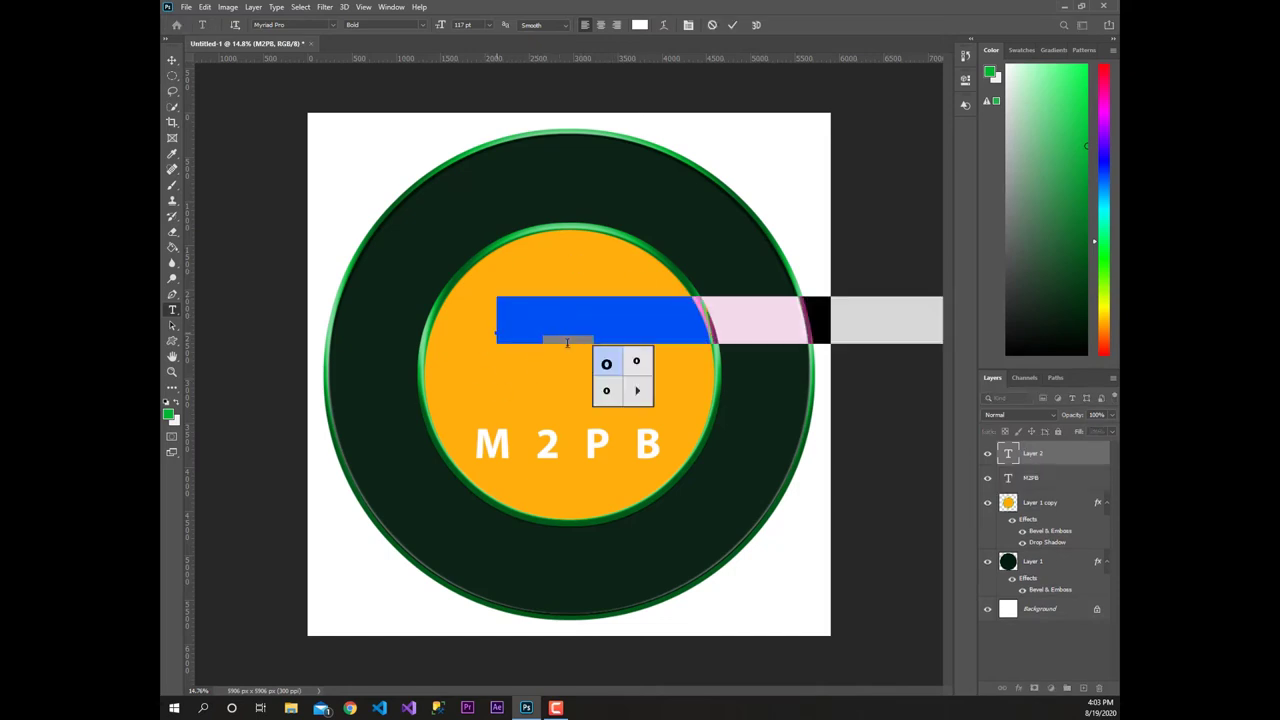
type("dC")
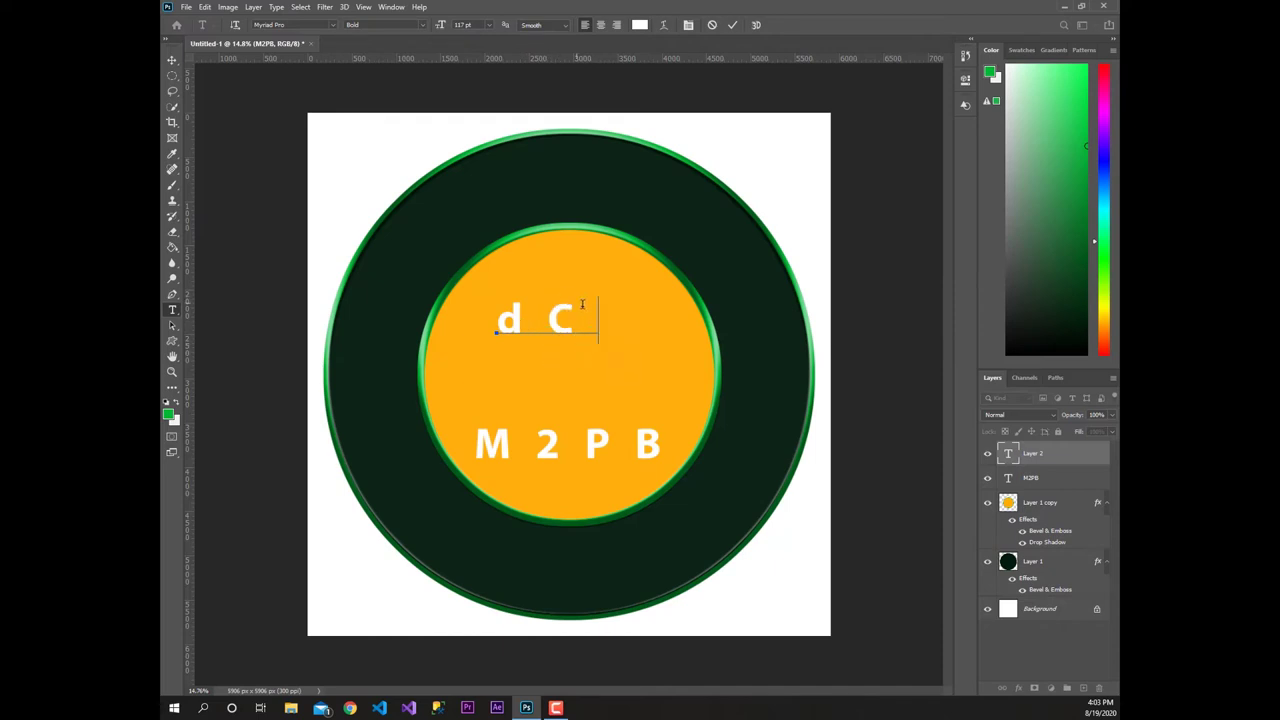
key("ctrl+a")
left_click(965, 80)
left_click(966, 104)
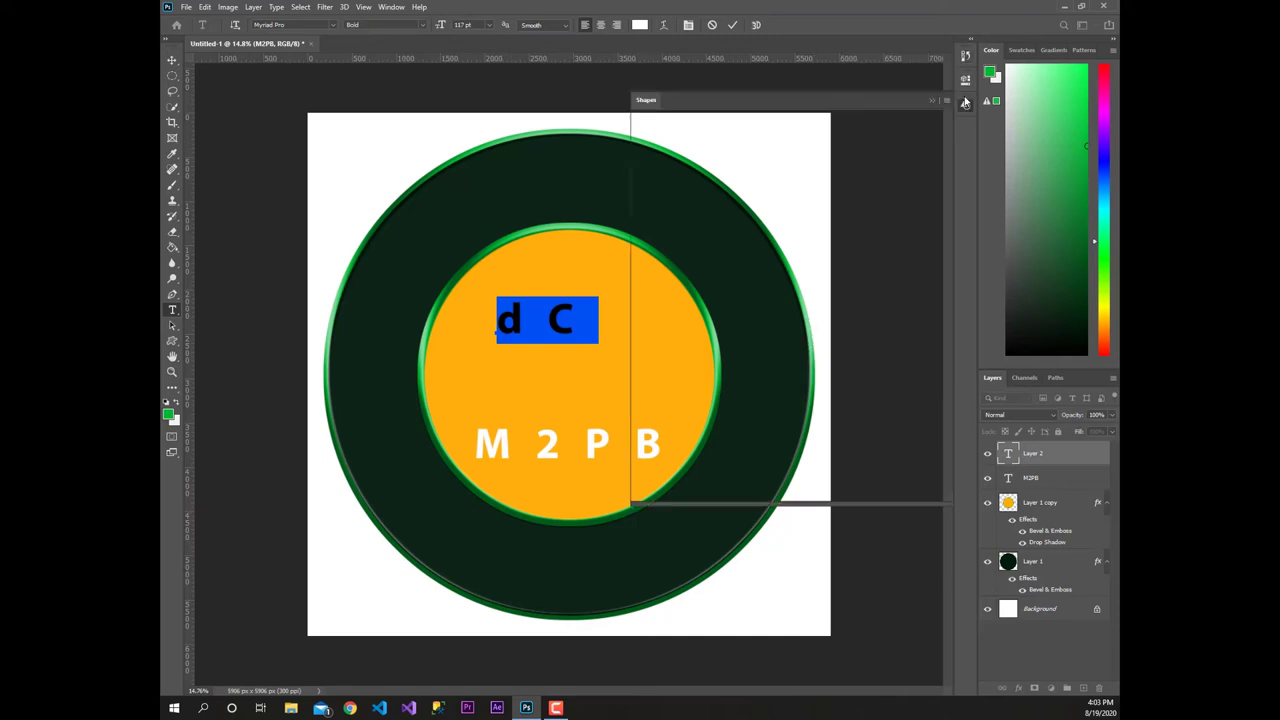
mouse_move(860, 250)
left_mouse_down()
mouse_move(845, 249)
mouse_move(922, 246)
left_mouse_up()
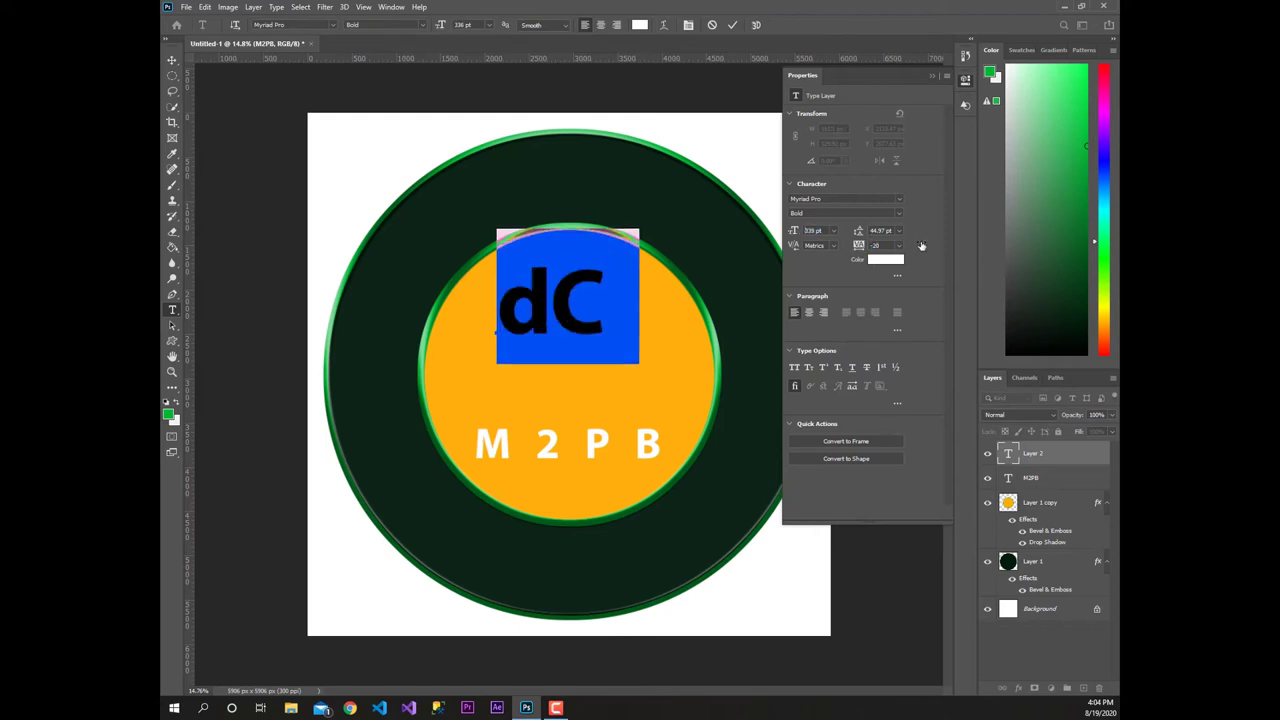
left_click(929, 77)
left_click(732, 25)
key("v")
left_click_drag(552, 298, 549, 337)
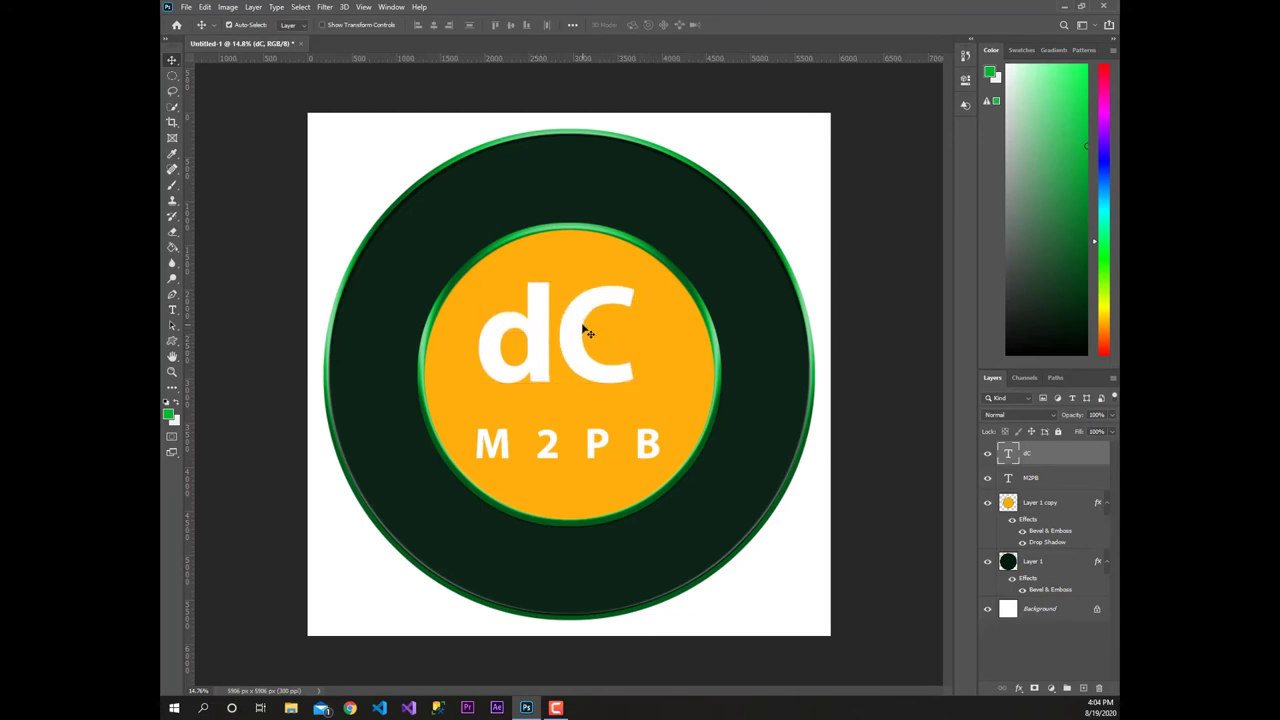
Remove a stray slash from the dC text and nudge it slightly left
key("t")
left_click(548, 334)
type("/")
key("ctrl+a")
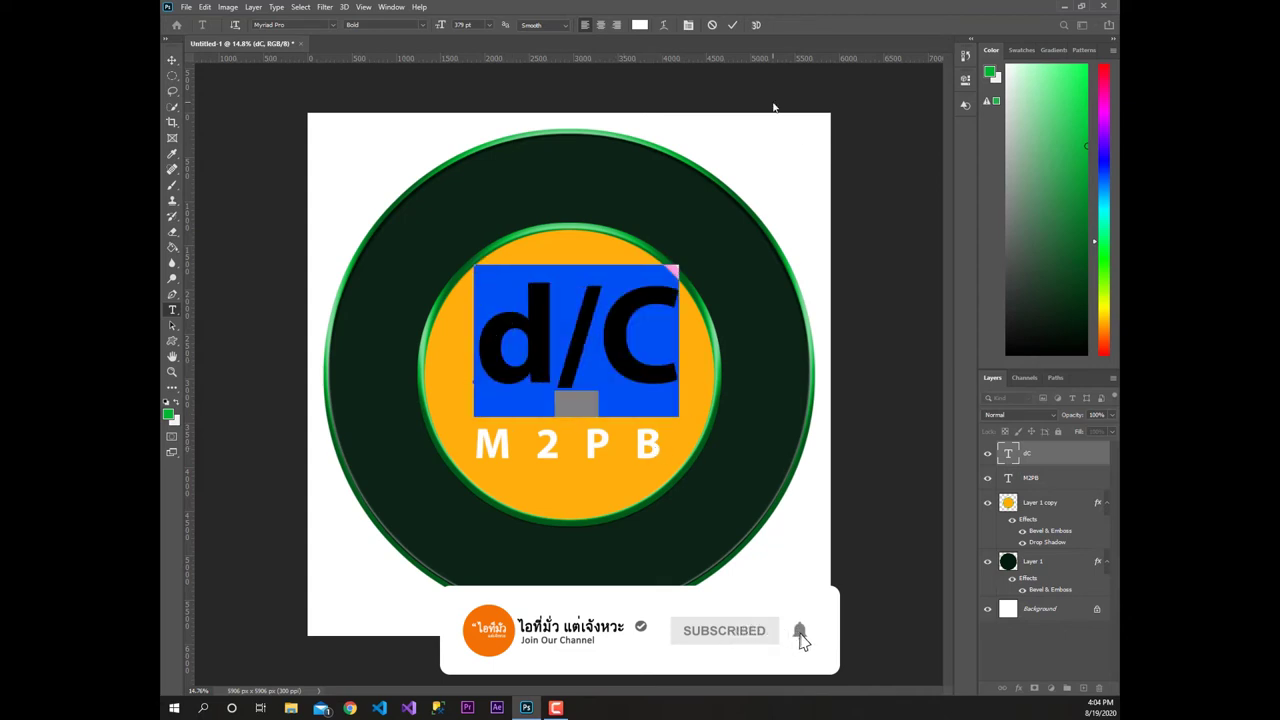
left_click(607, 355)
key("BackSpace")
key("ctrl+Return")
key("v")
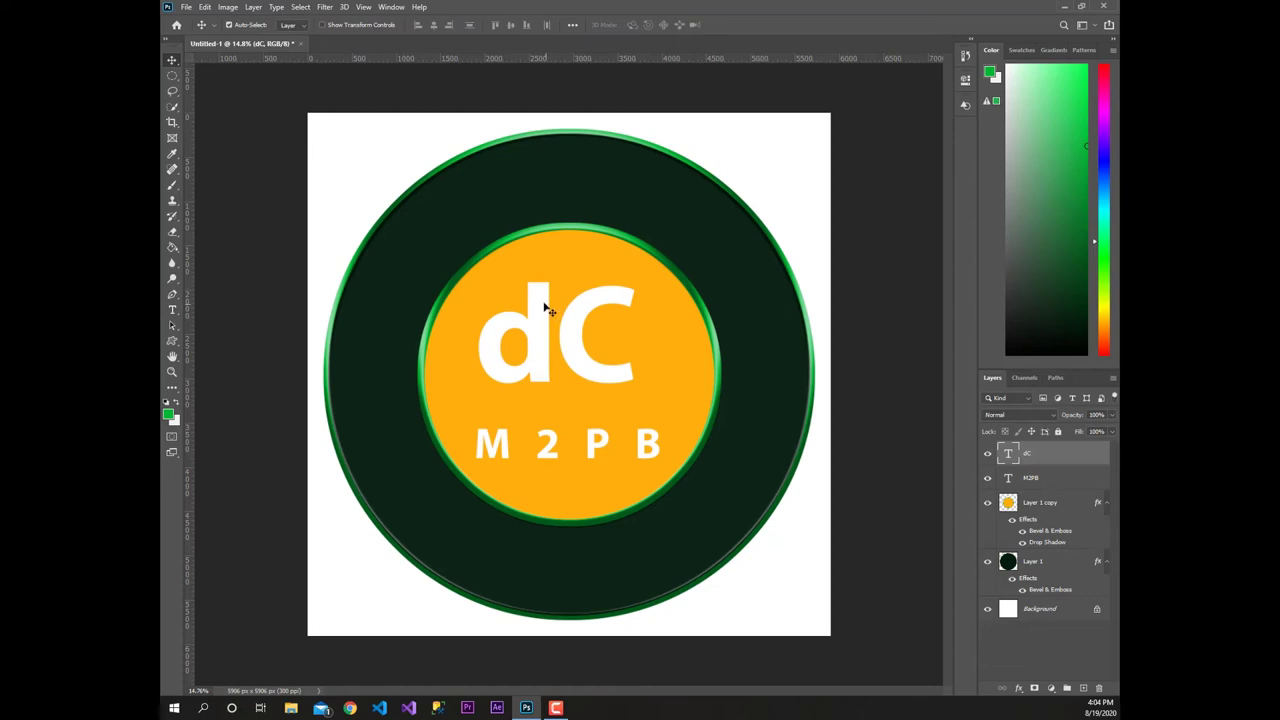
left_click_drag(552, 314, 548, 314)
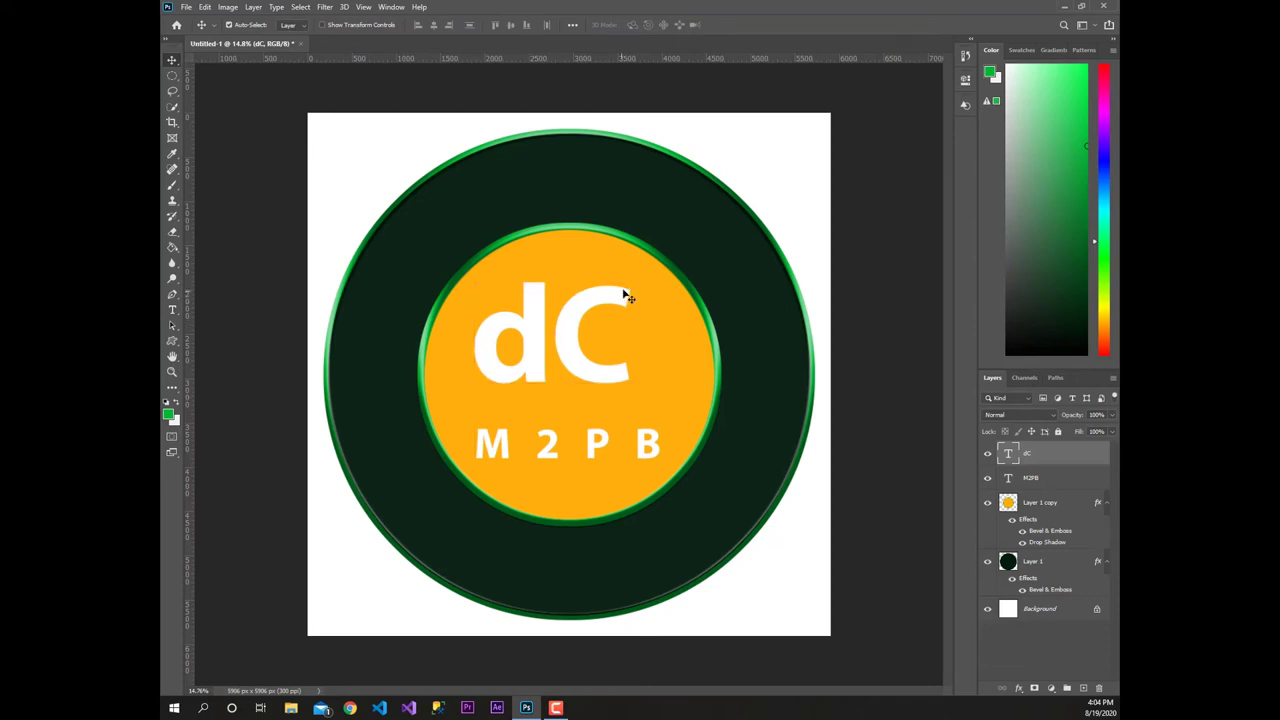
Draw a four-point Pen path from the C's top tip to the d's foot and make it a selection
left_click(172, 294)
scroll(635, 335, "up", 2)
scroll(610, 270, "up", 2)
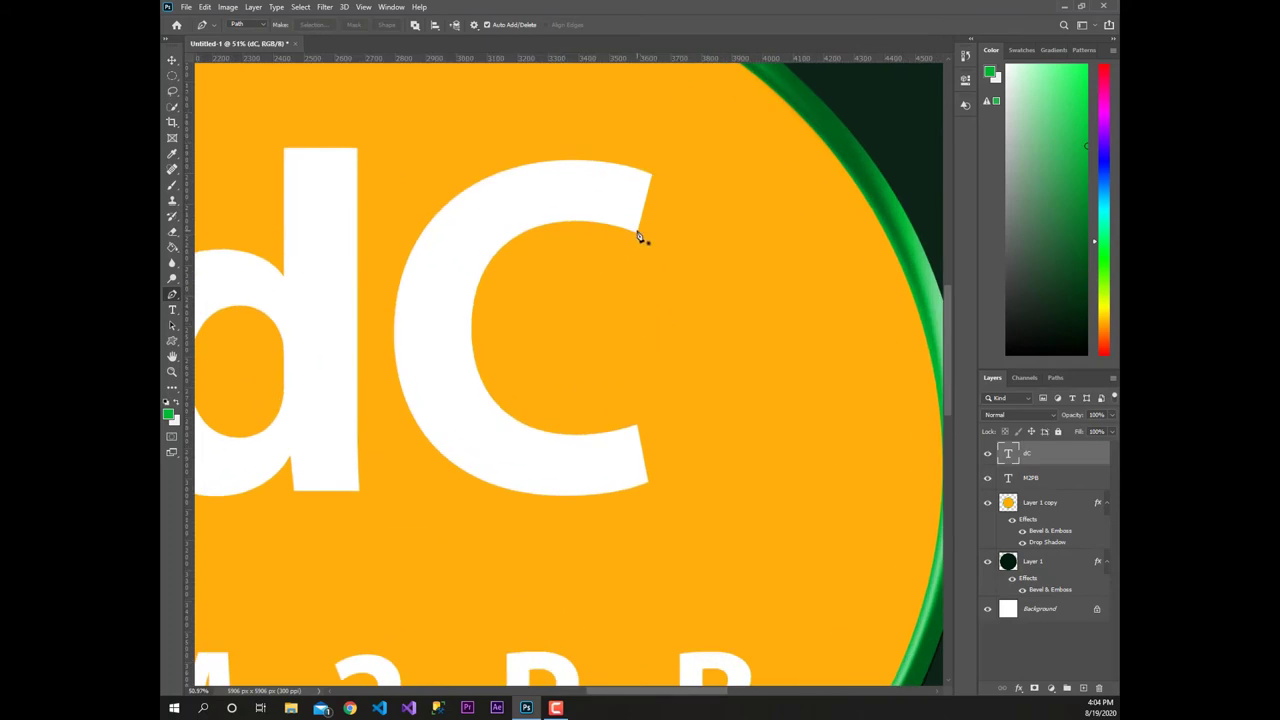
left_click(636, 234)
left_click(359, 490)
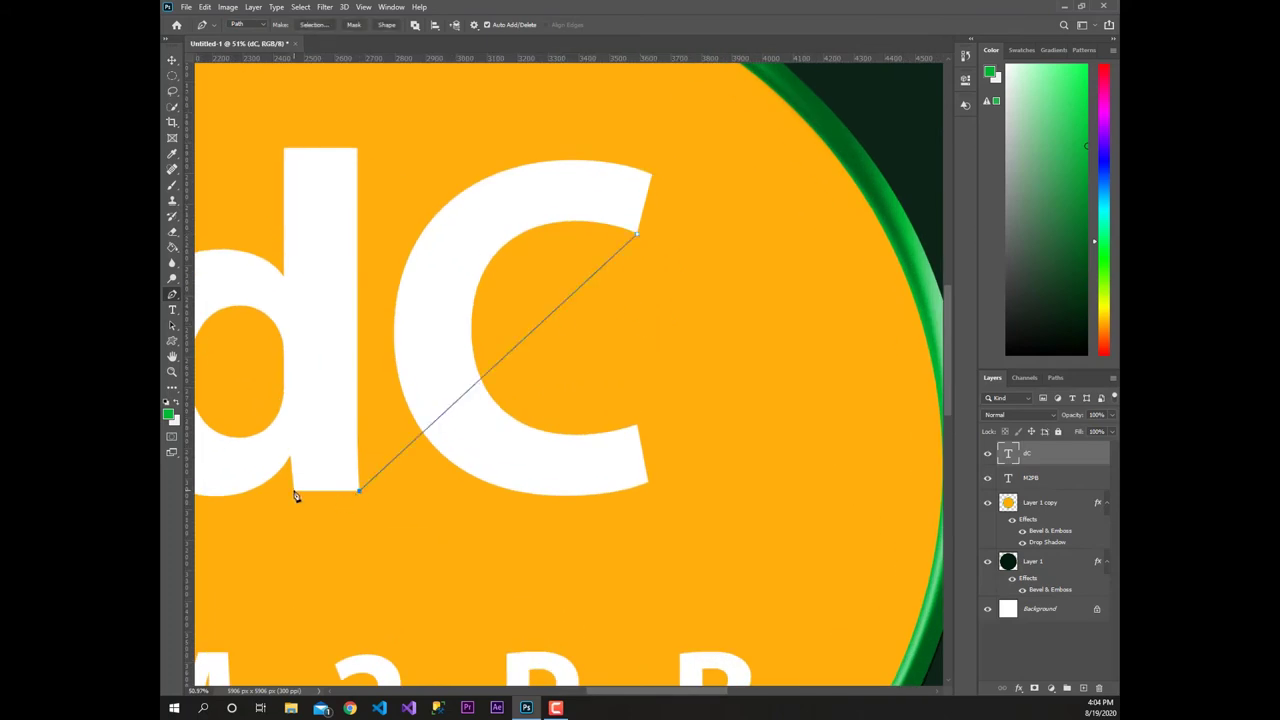
left_click(294, 490)
left_click(650, 177)
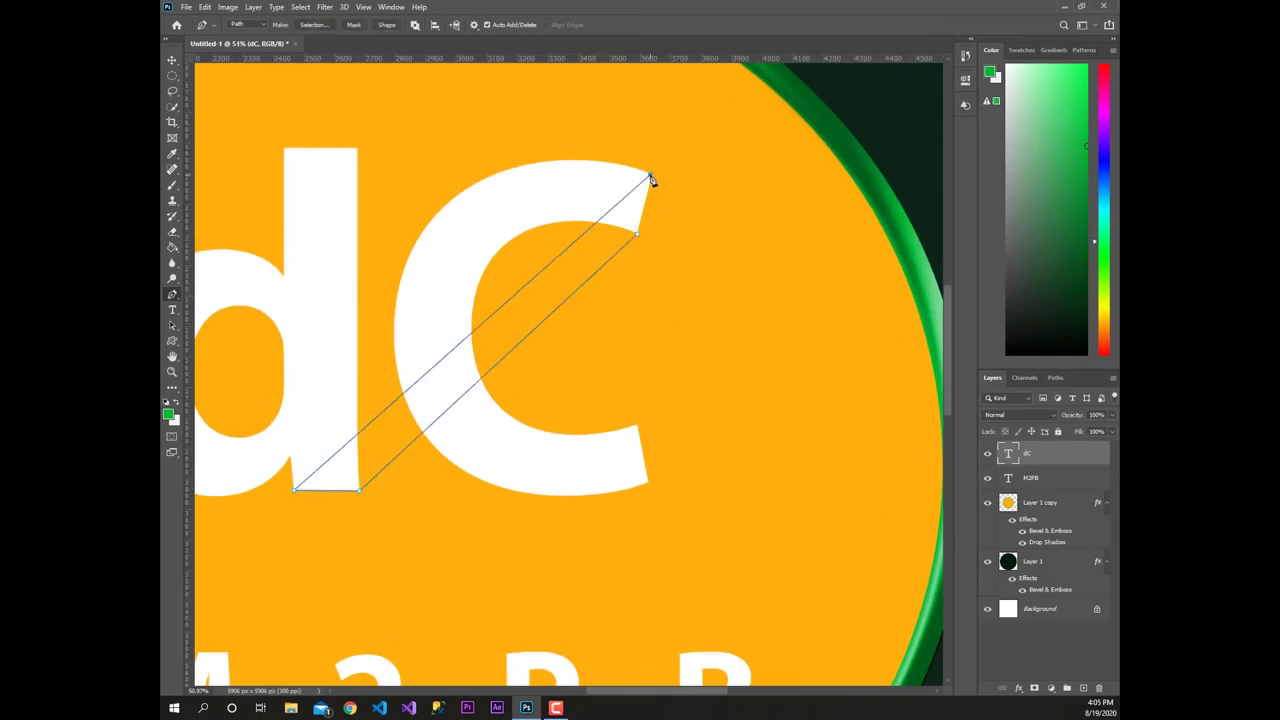
right_click(638, 237)
left_click(680, 300)
key("Return")
Fill the diagonal selection pure white on a new Layer 2 and deselect
left_click(1083, 689)
key("x")
key("g")
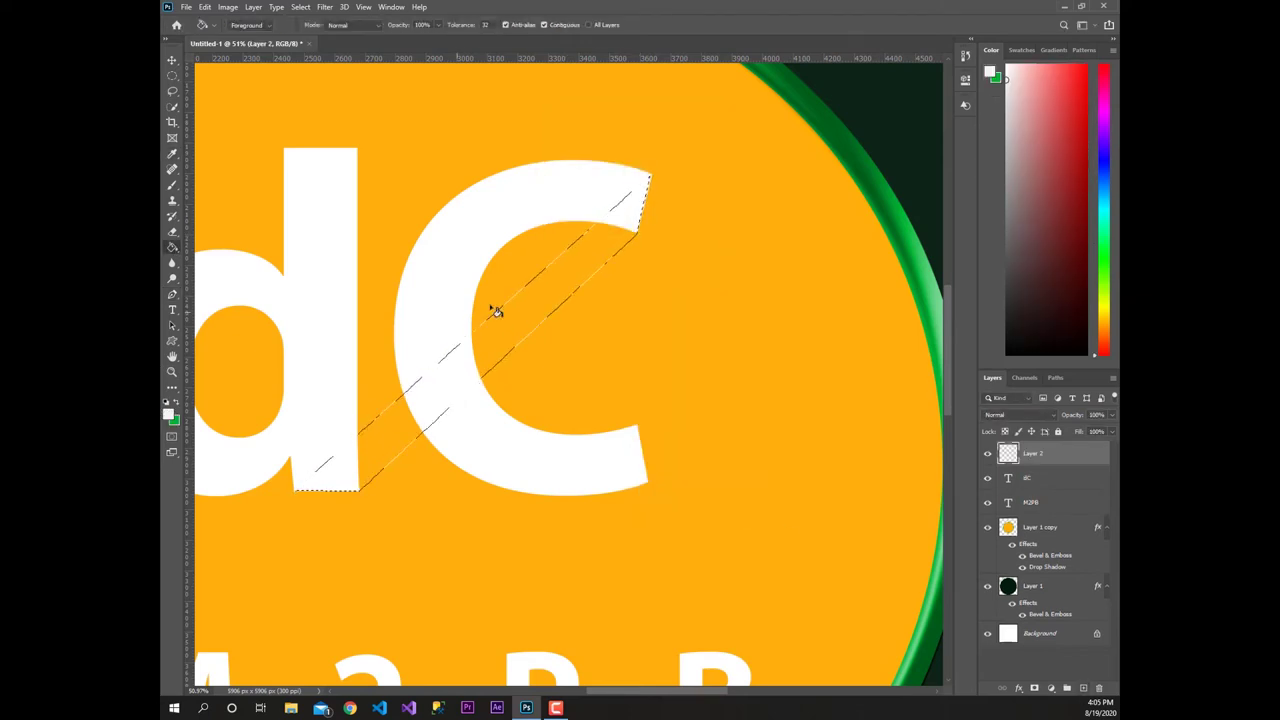
left_click(532, 330)
left_click(168, 412)
left_click(638, 297)
left_click(555, 298)
key("ctrl+d")
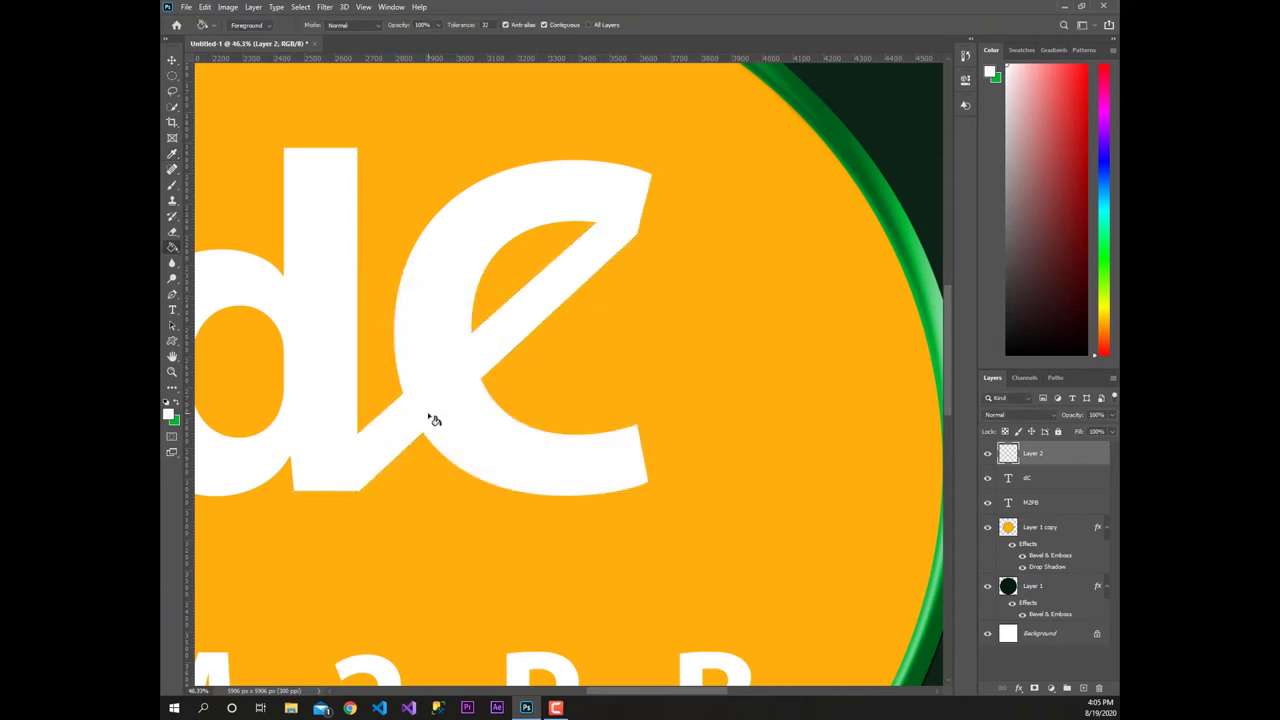
Merge the white stripe layer with the dC text layer using Ctrl+E
scroll(434, 420, "down", 3)
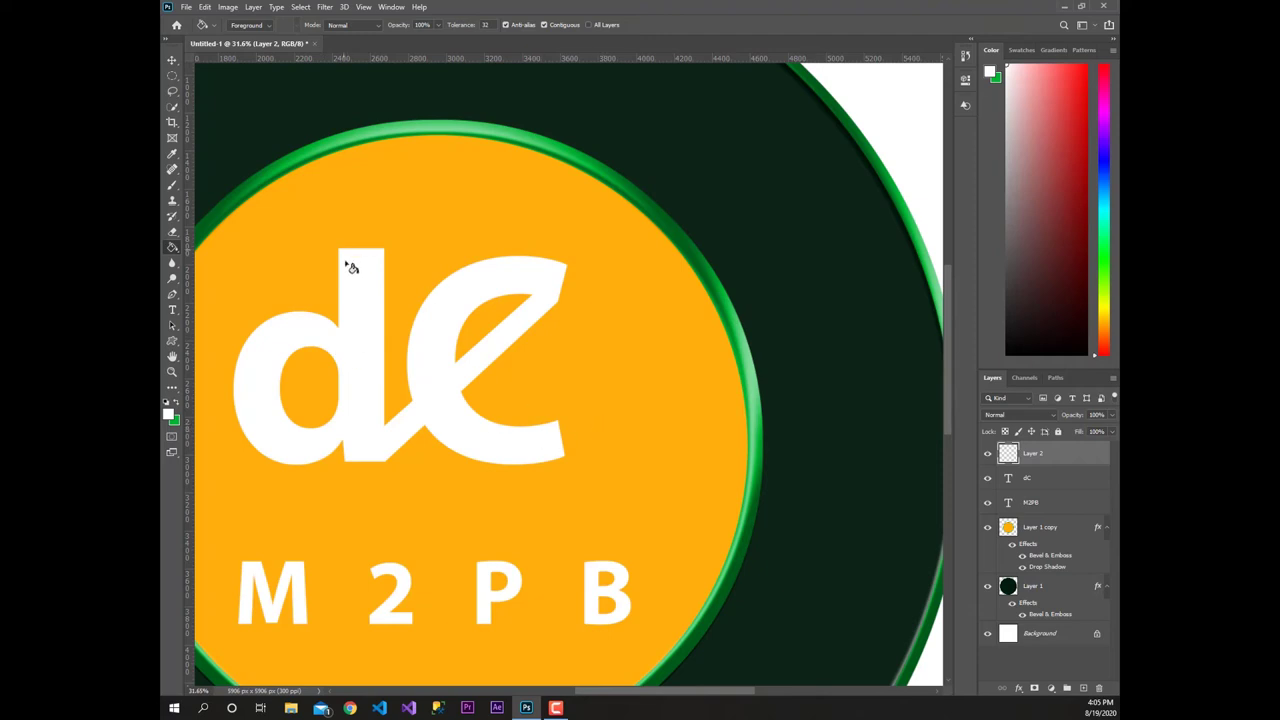
left_click(171, 61)
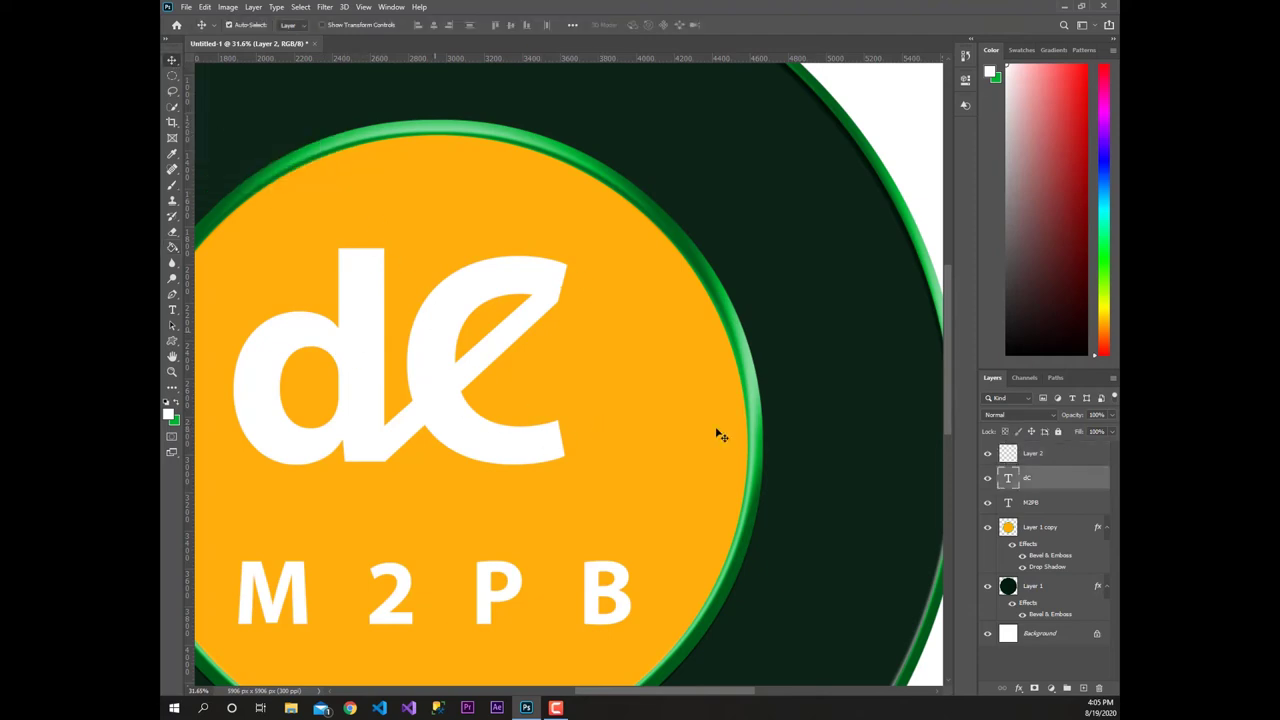
left_click(995, 479, "shift")
key("ctrl+e")
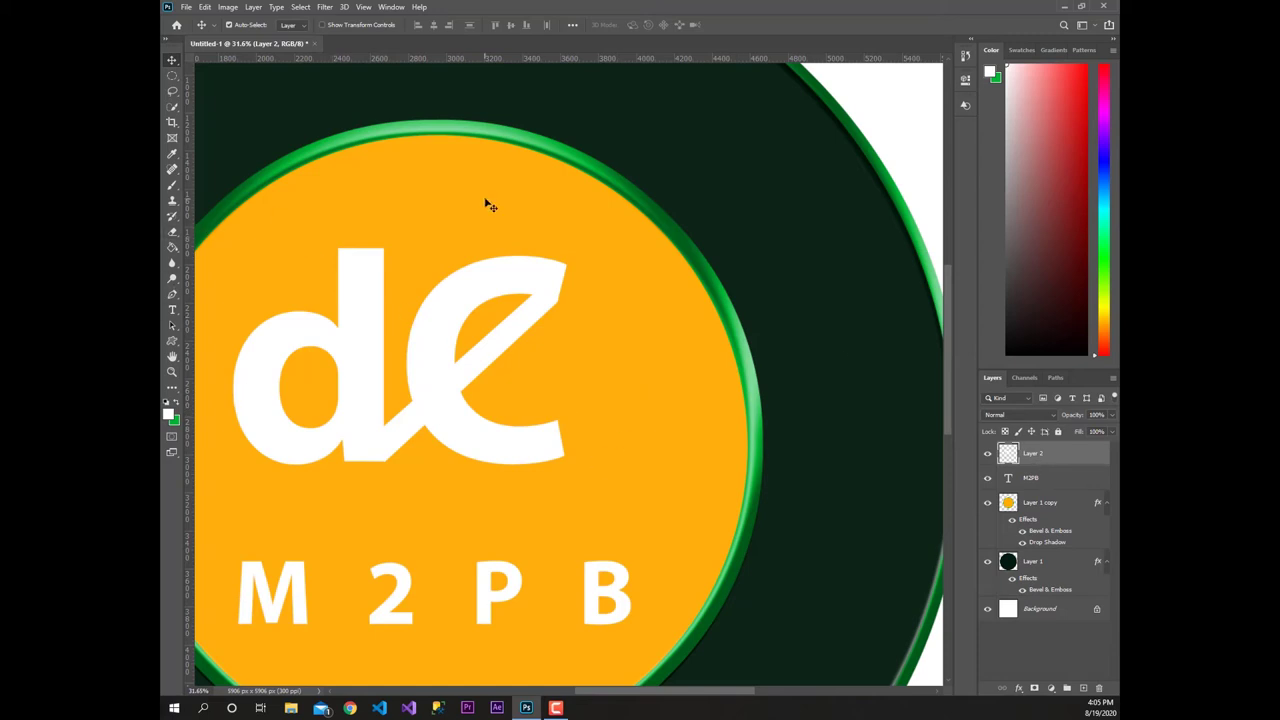
Add a Bevel & Emboss effect to the monogram and reduce its depth to 1%
left_click(1020, 688)
left_click(1040, 583)
mouse_move(410, 308)
left_mouse_down()
mouse_move(691, 398)
mouse_move(666, 247)
mouse_move(727, 163)
left_mouse_up()
mouse_move(822, 220)
left_mouse_down()
mouse_move(803, 223)
mouse_move(788, 250)
mouse_move(796, 267)
mouse_move(842, 263)
mouse_move(780, 251)
left_mouse_up()
left_click(800, 251)
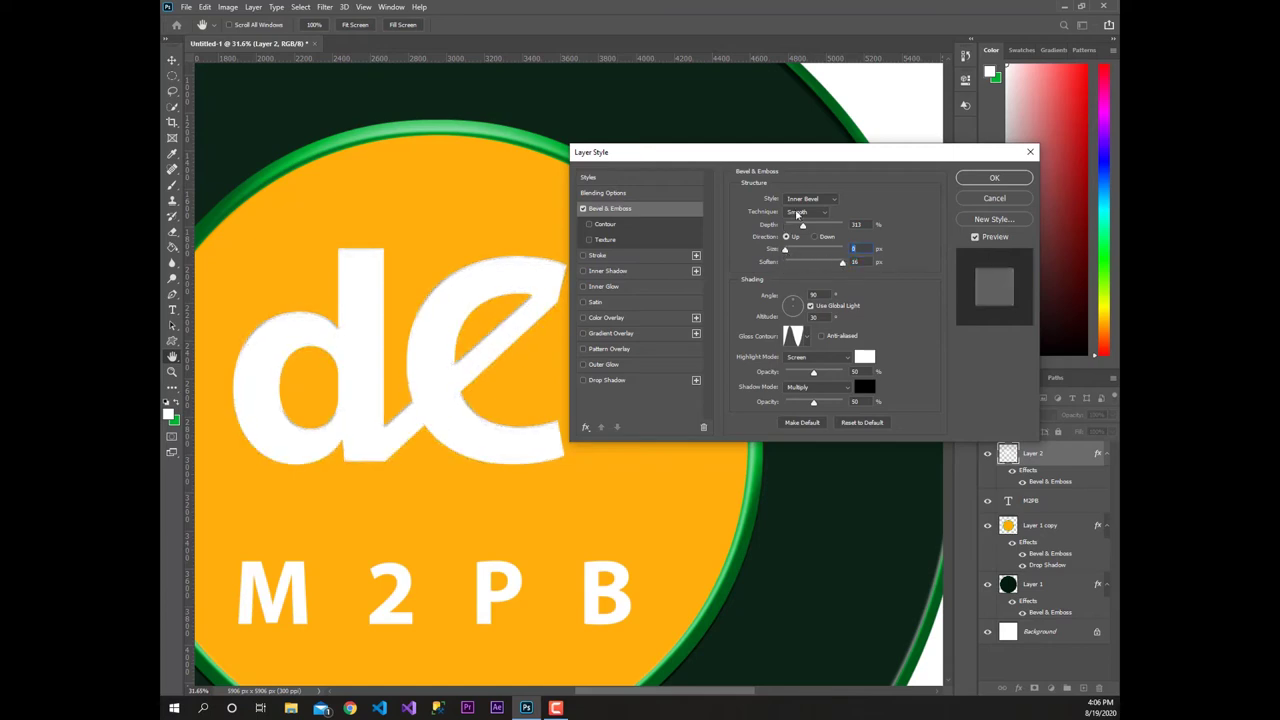
Pick a gloss contour, set the bevel size to 2 px and fine-tune the lighting angle
left_click(807, 336)
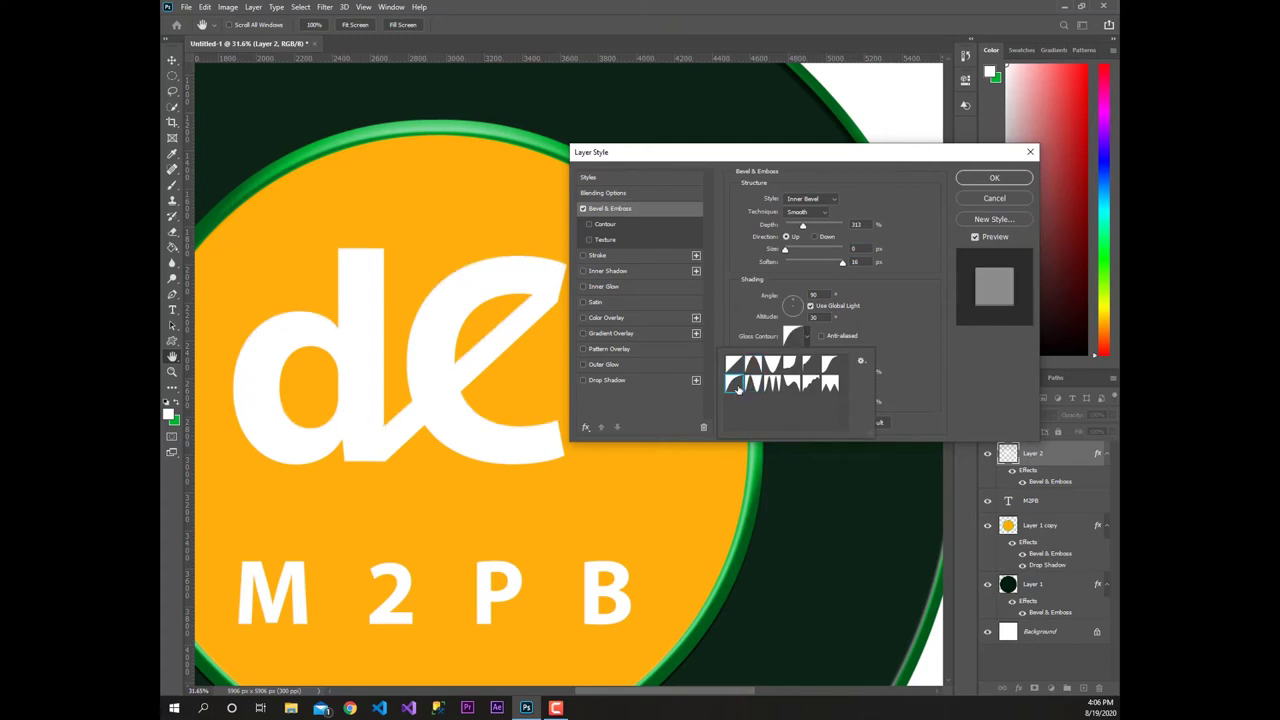
left_click(771, 383)
left_click(771, 365)
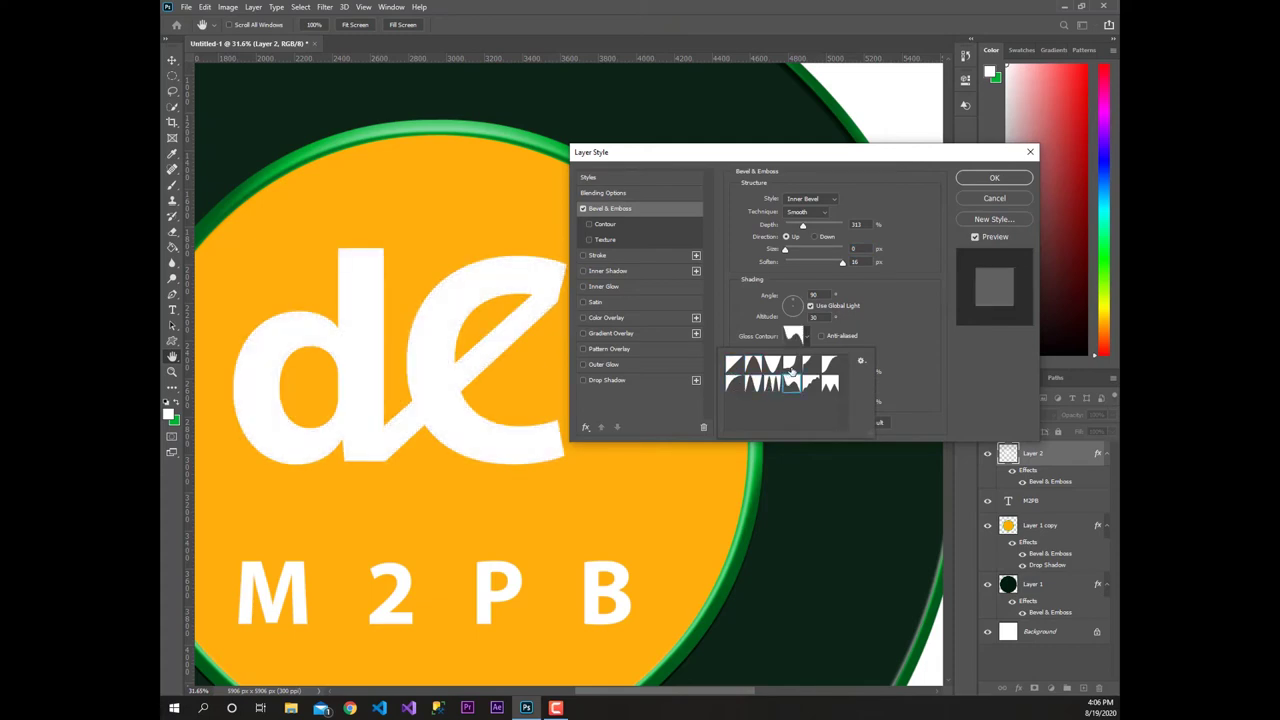
left_click(791, 364)
left_click(736, 383)
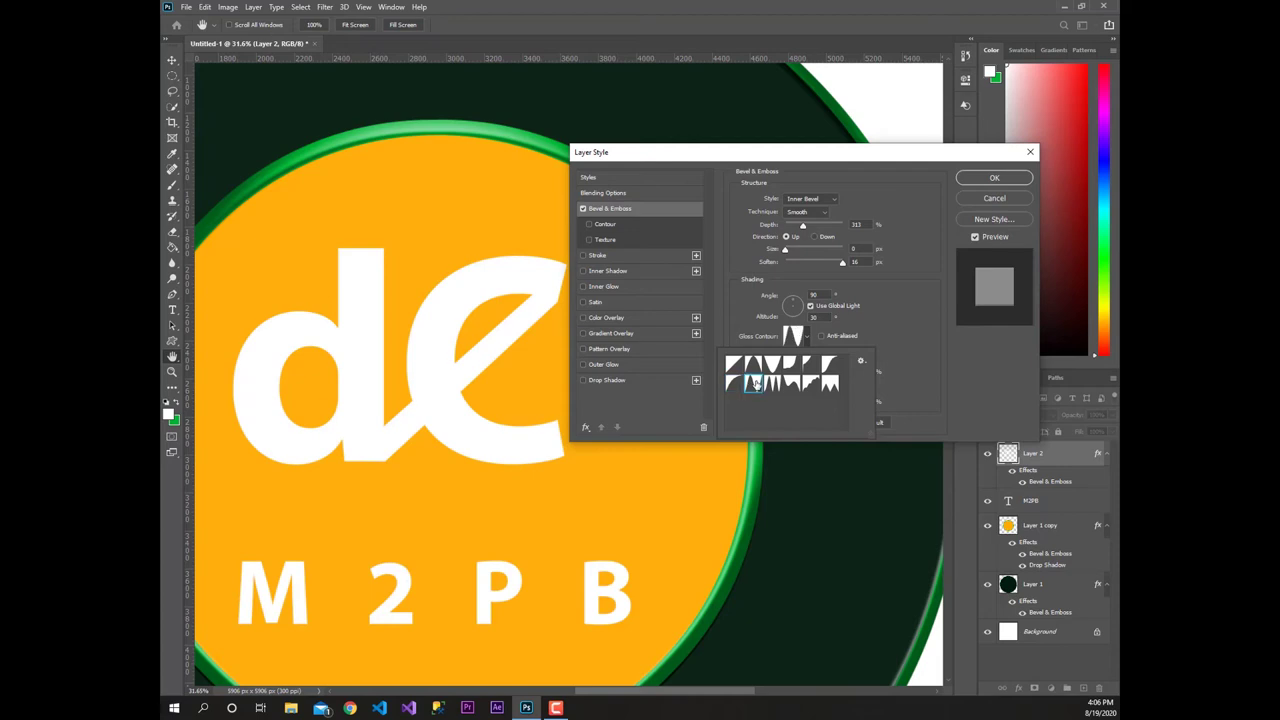
left_click(791, 252)
mouse_move(786, 251)
left_mouse_down()
mouse_move(781, 265)
mouse_move(786, 228)
left_mouse_up()
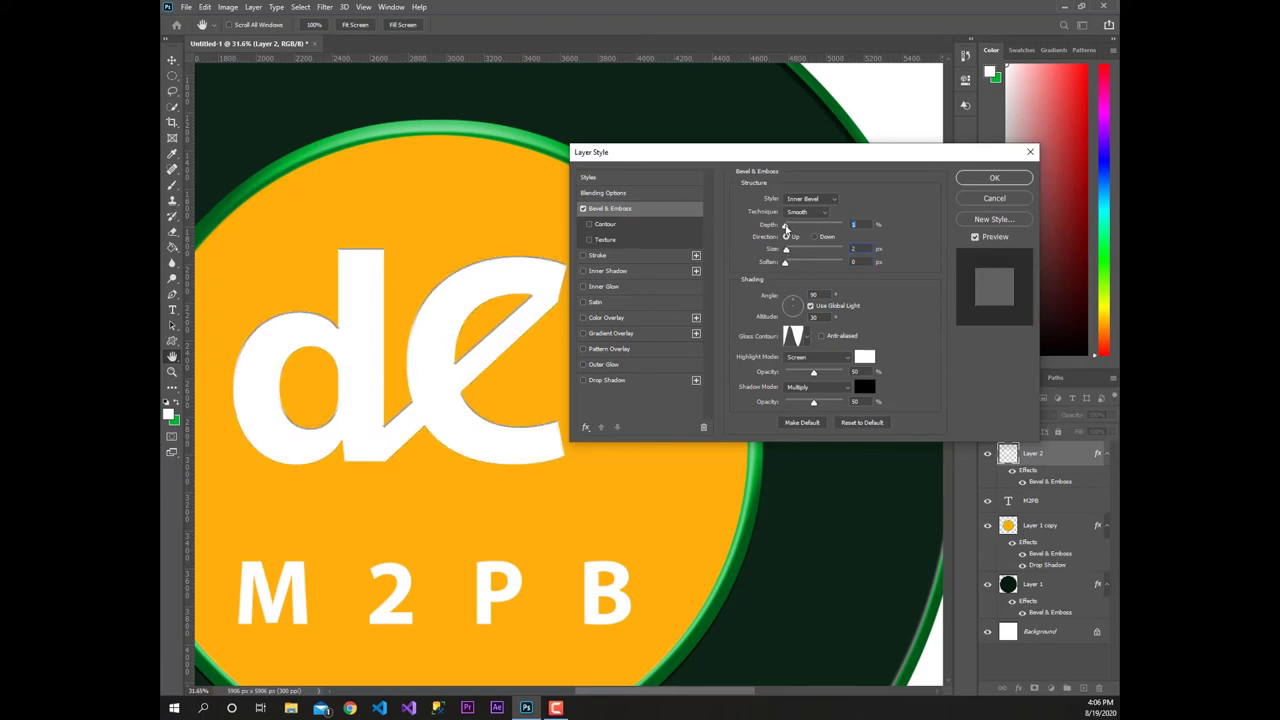
left_click(788, 303)
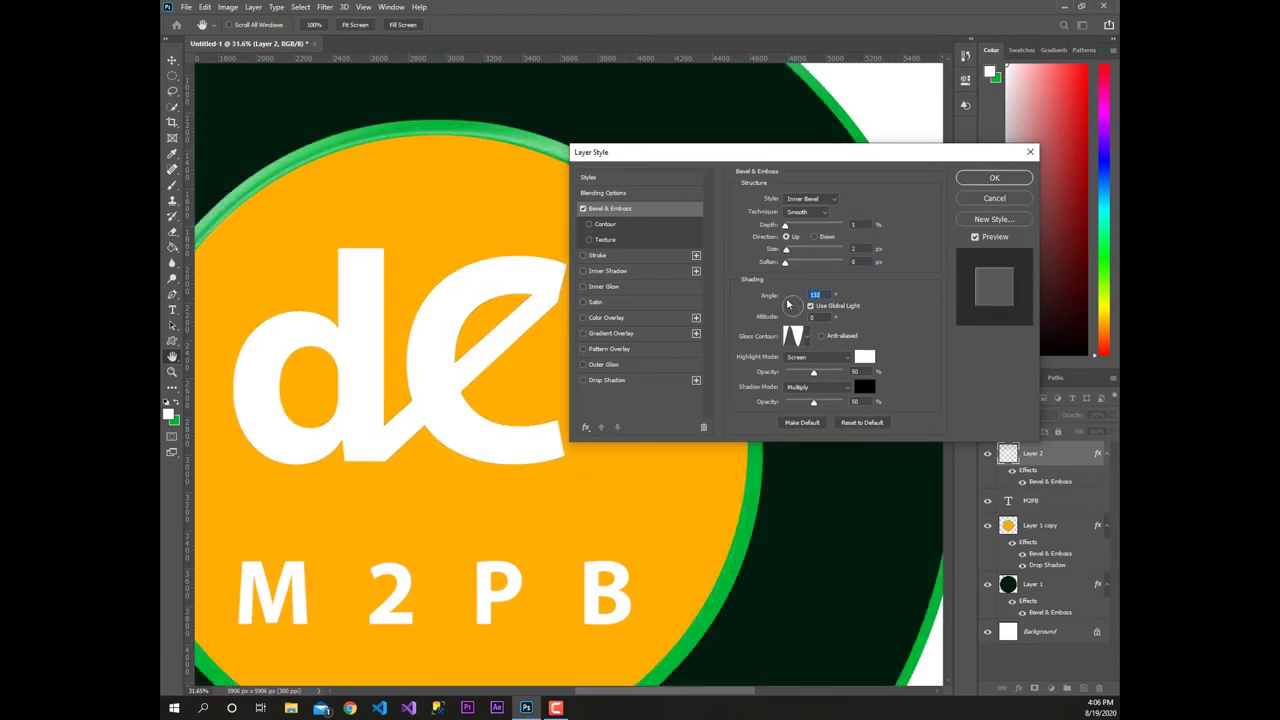
mouse_move(788, 303)
left_mouse_down()
mouse_move(792, 322)
mouse_move(785, 303)
left_mouse_up()
Settle the bevel style on Pillow Emboss after trying Stroke Emboss and Outer Bevel
left_click(810, 198)
left_click(810, 198)
left_click(801, 240)
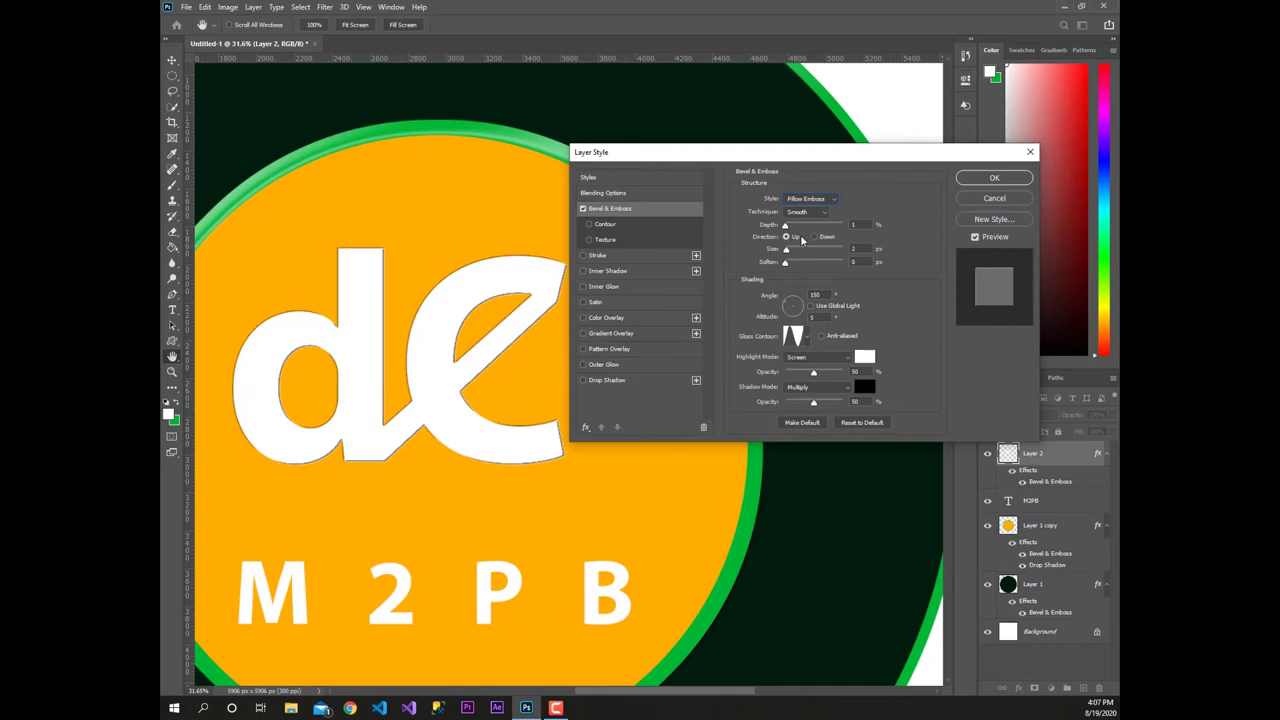
left_click(810, 198)
left_click(801, 249)
left_click(810, 198)
left_click(810, 198)
left_click(810, 240)
left_click(810, 198)
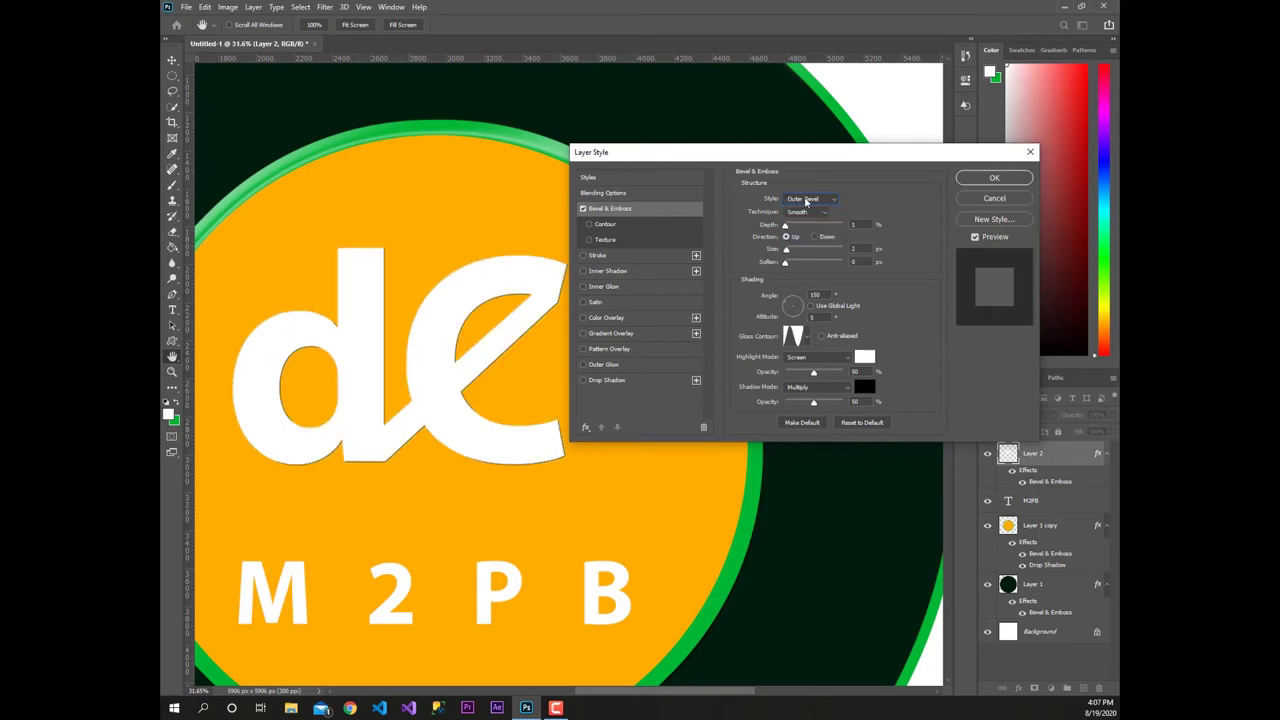
left_click(807, 199)
left_click(810, 240)
Use the Chisel Hard technique, lower shadow opacity to 20%, and enable Contour
left_click(813, 212)
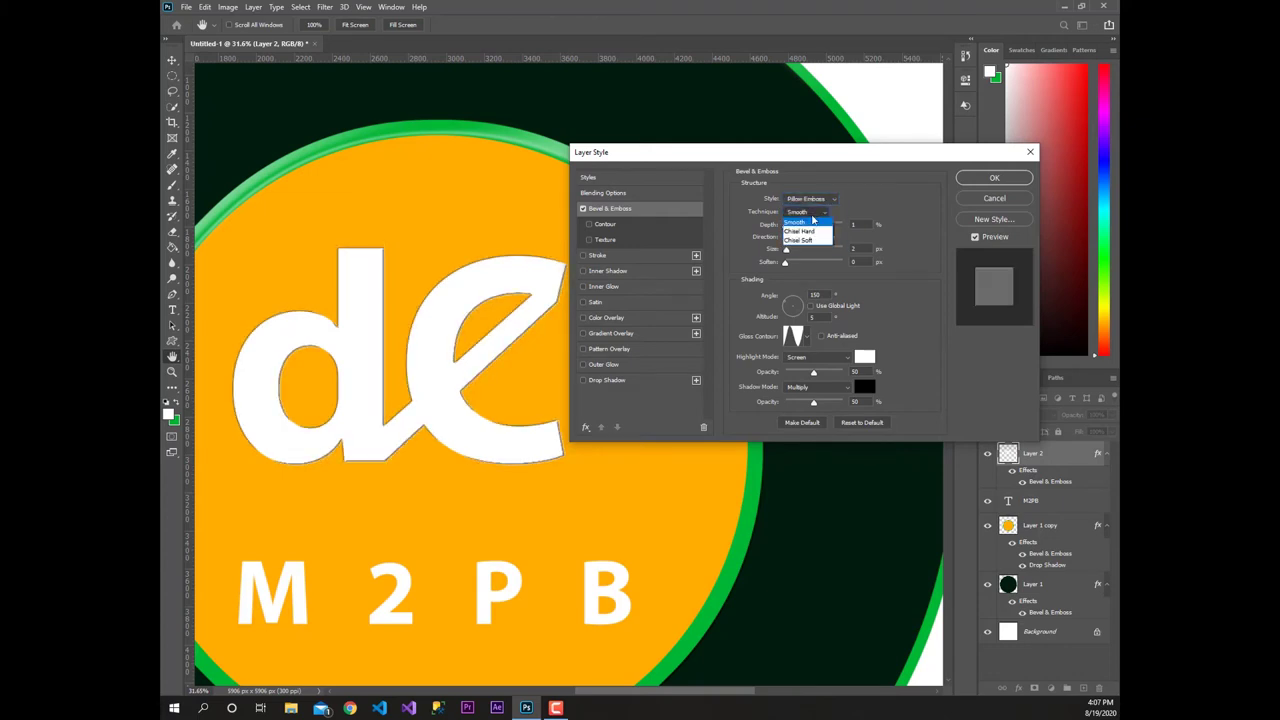
left_click(810, 212)
left_click(806, 244)
left_click(806, 212)
left_click(804, 230)
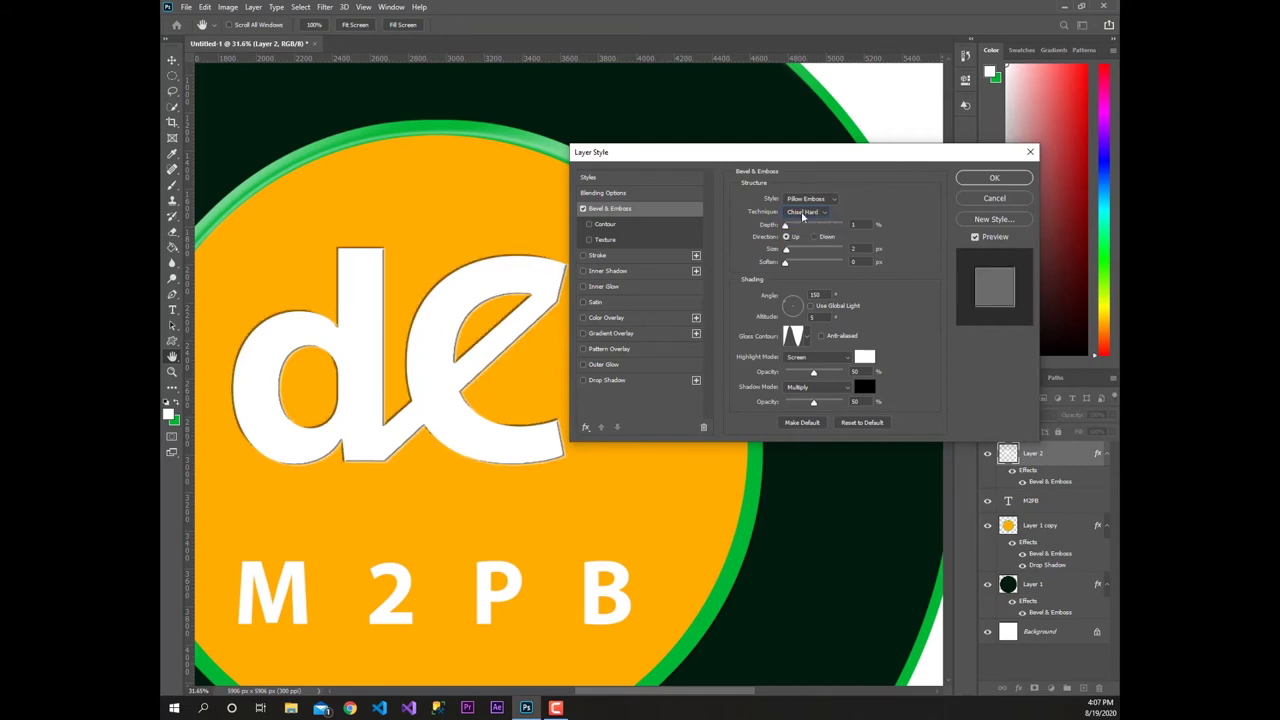
mouse_move(813, 402)
left_mouse_down()
mouse_move(798, 404)
mouse_move(812, 375)
left_mouse_up()
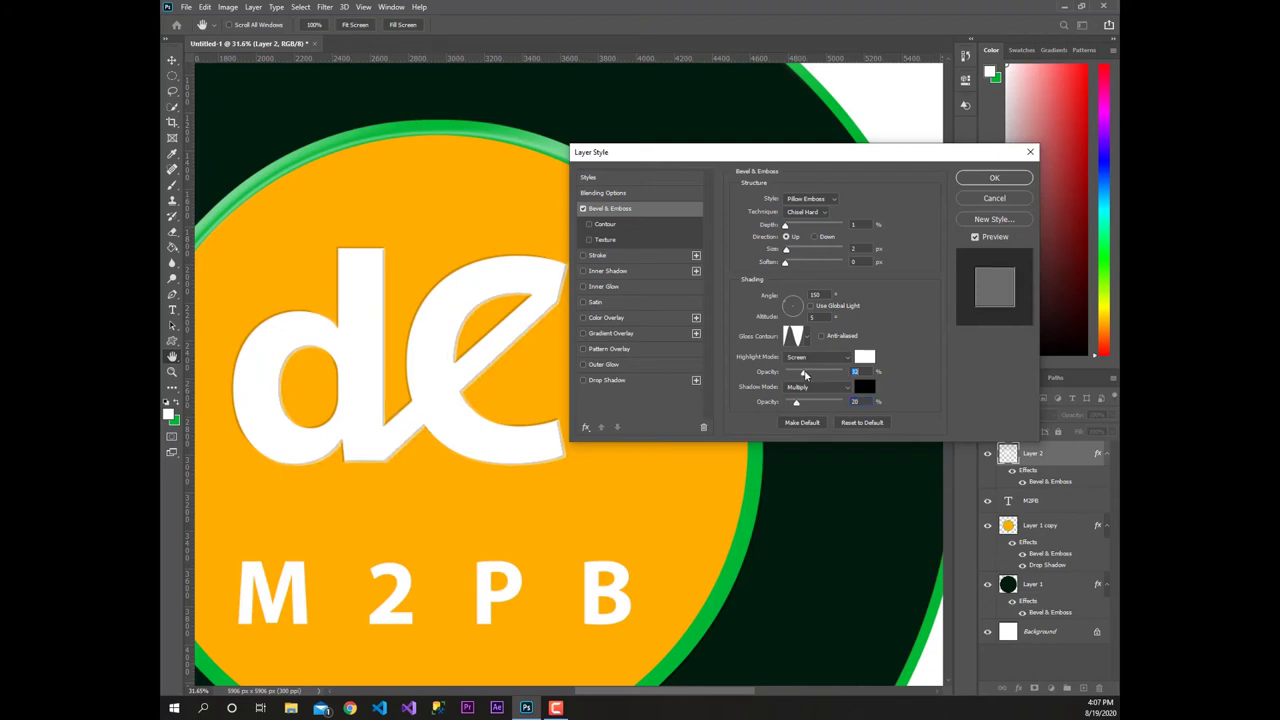
left_click(605, 224)
left_click(786, 204)
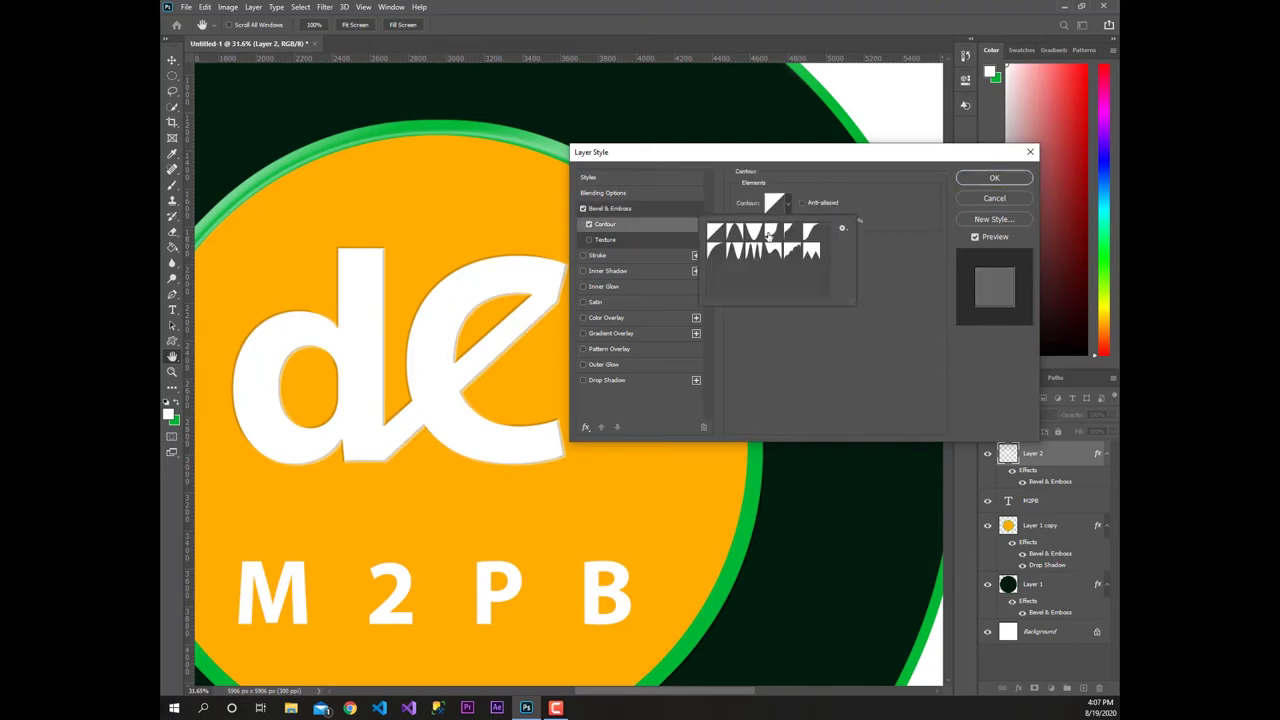
Give the monogram a 17 px-distance drop shadow, apply the effects, then select the M2PB layer
key("Return")
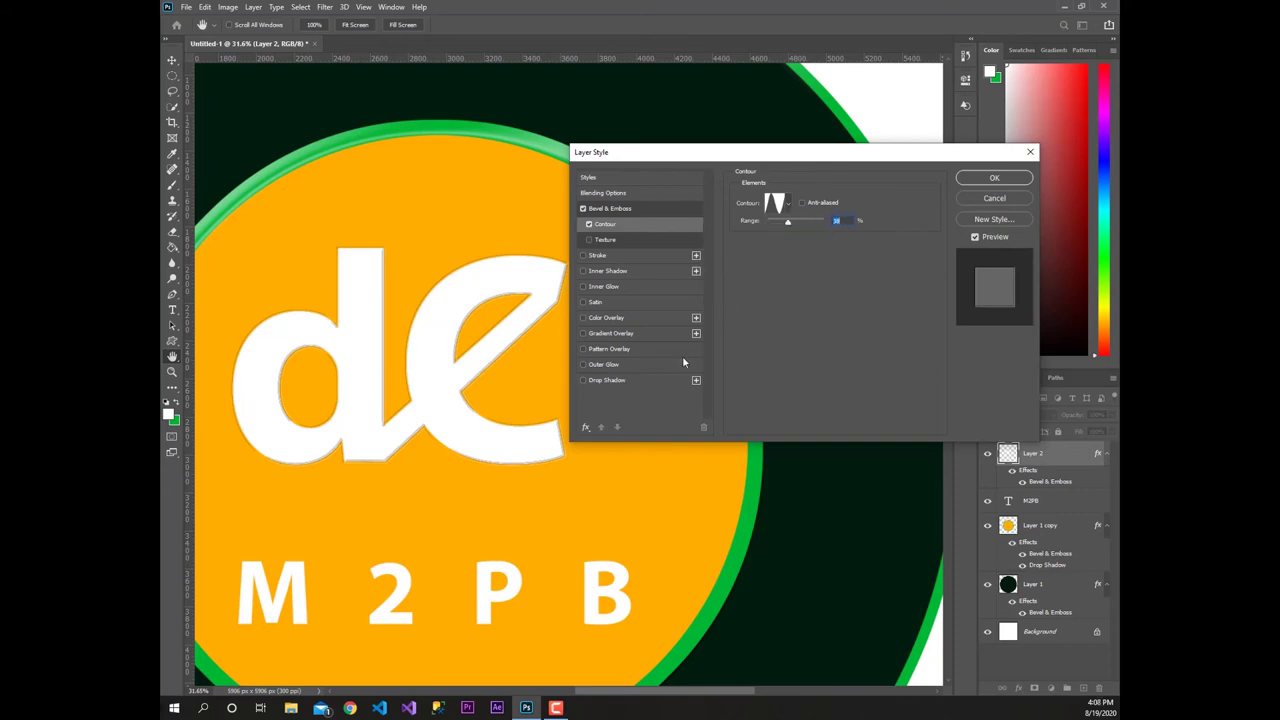
left_click(610, 380)
mouse_move(800, 258)
left_mouse_down()
mouse_move(787, 256)
mouse_move(793, 282)
left_mouse_up()
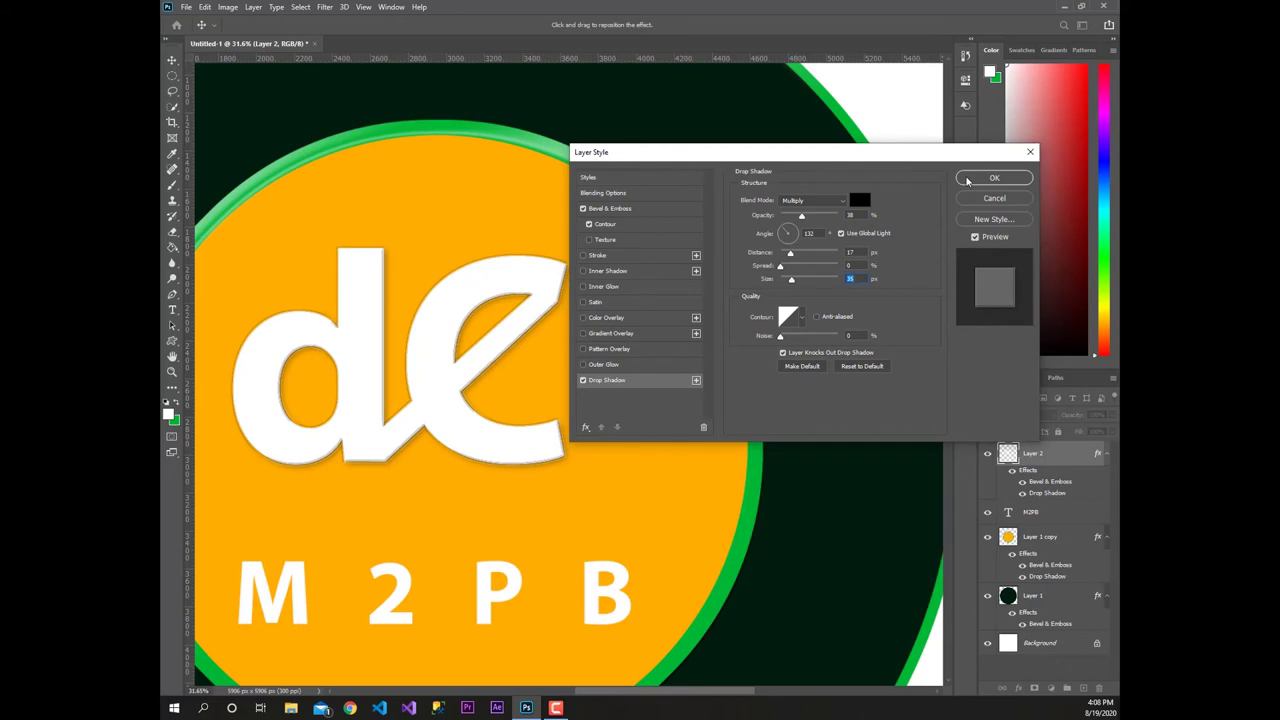
left_click(994, 178)
left_click(1040, 512)
left_click(1018, 688)
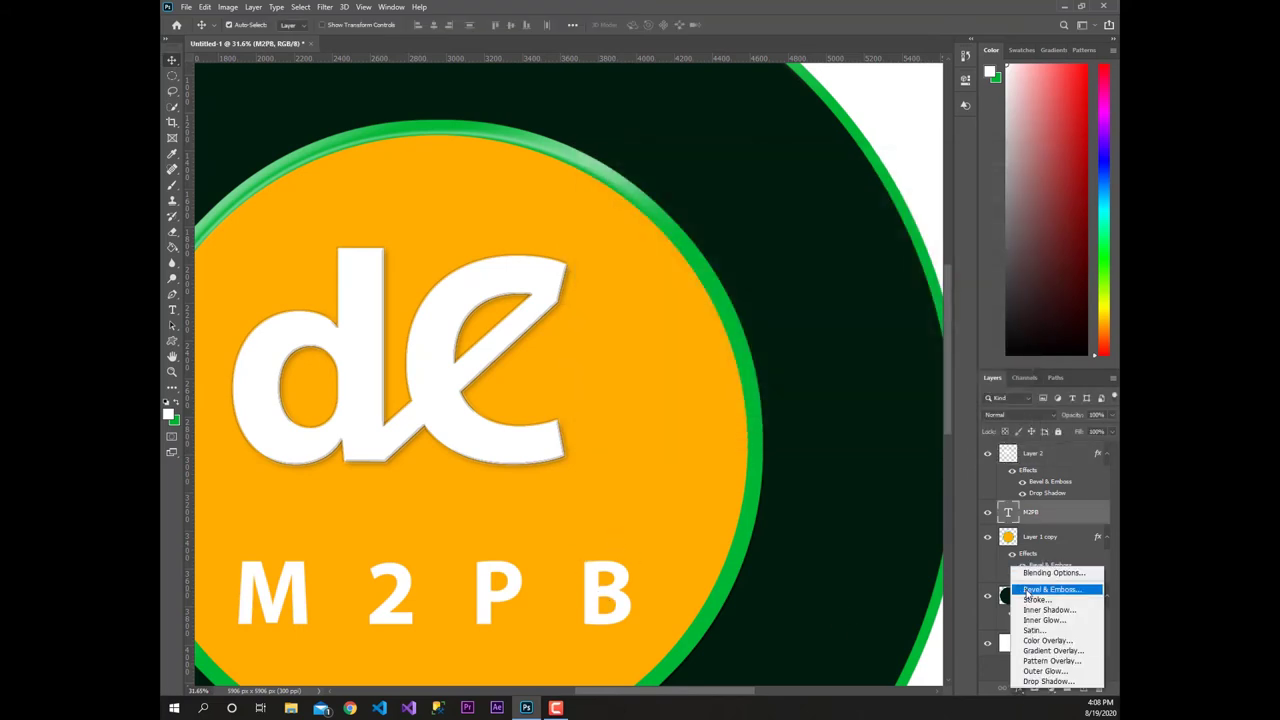
Apply Bevel & Emboss and Drop Shadow to the M 2 P B text layer
left_click(1045, 587)
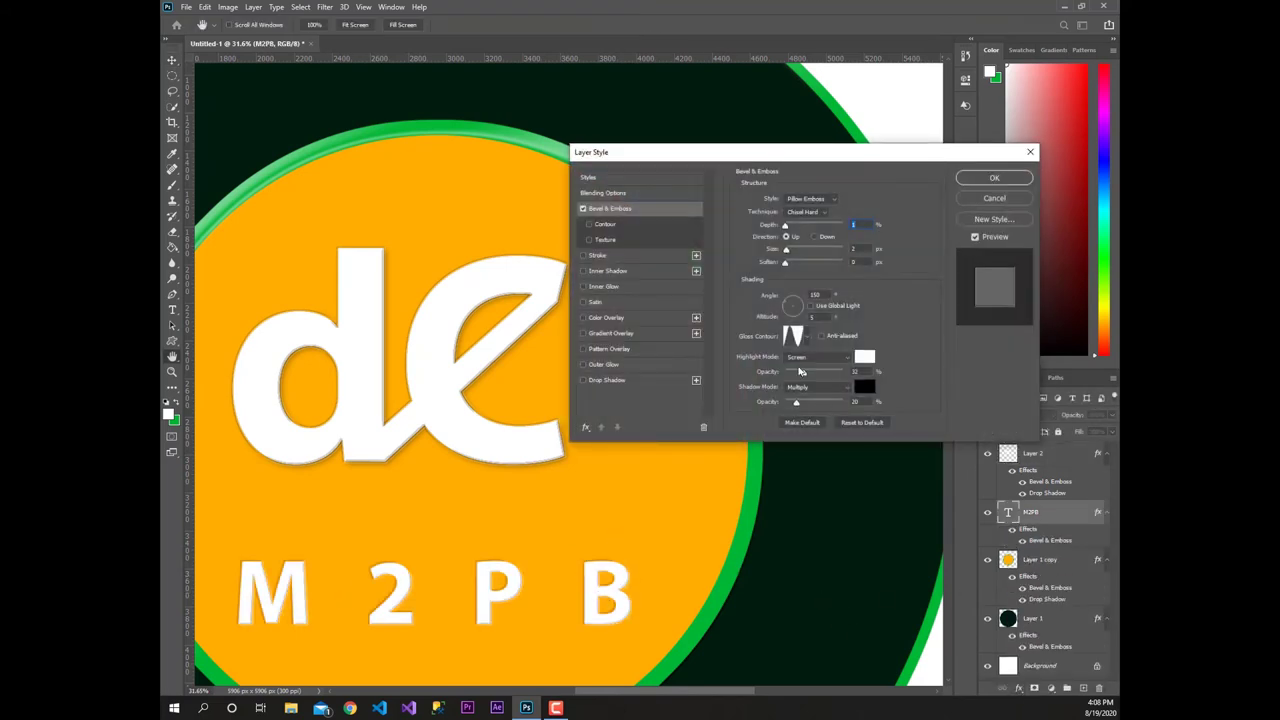
left_click(606, 380)
key("Return")
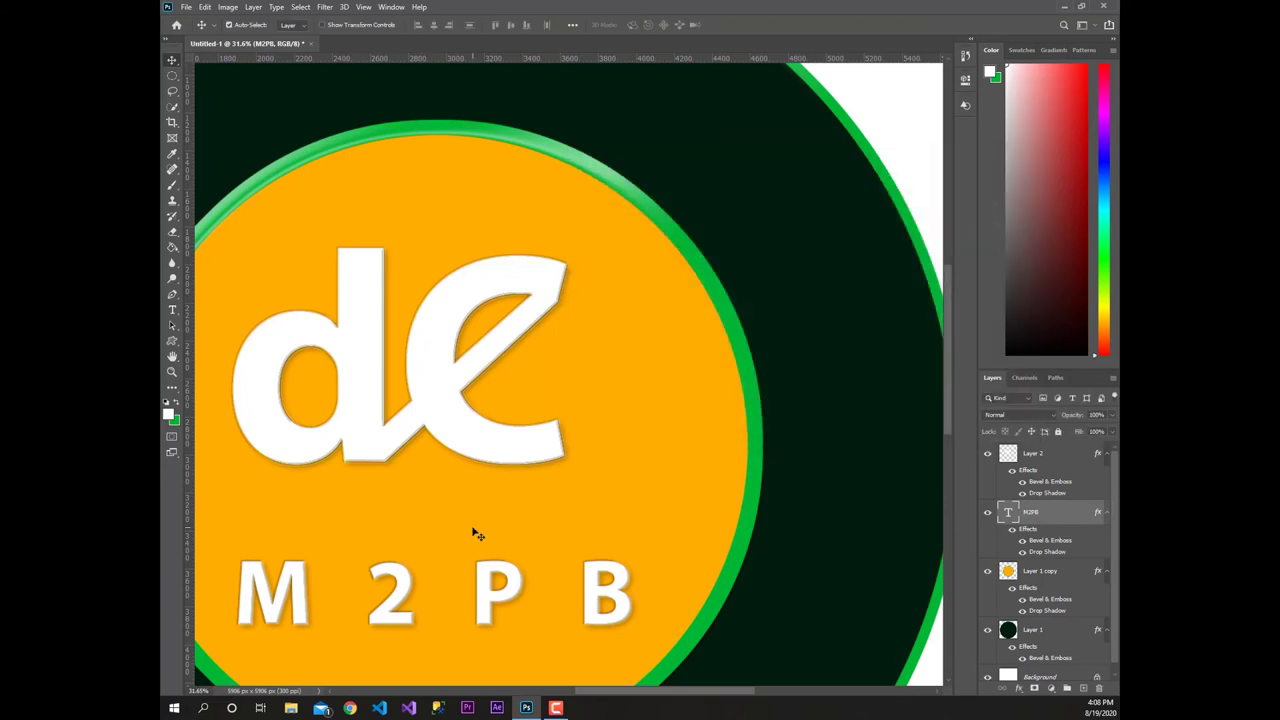
scroll(460, 515, "down", 3)
scroll(575, 480, "down", 2)
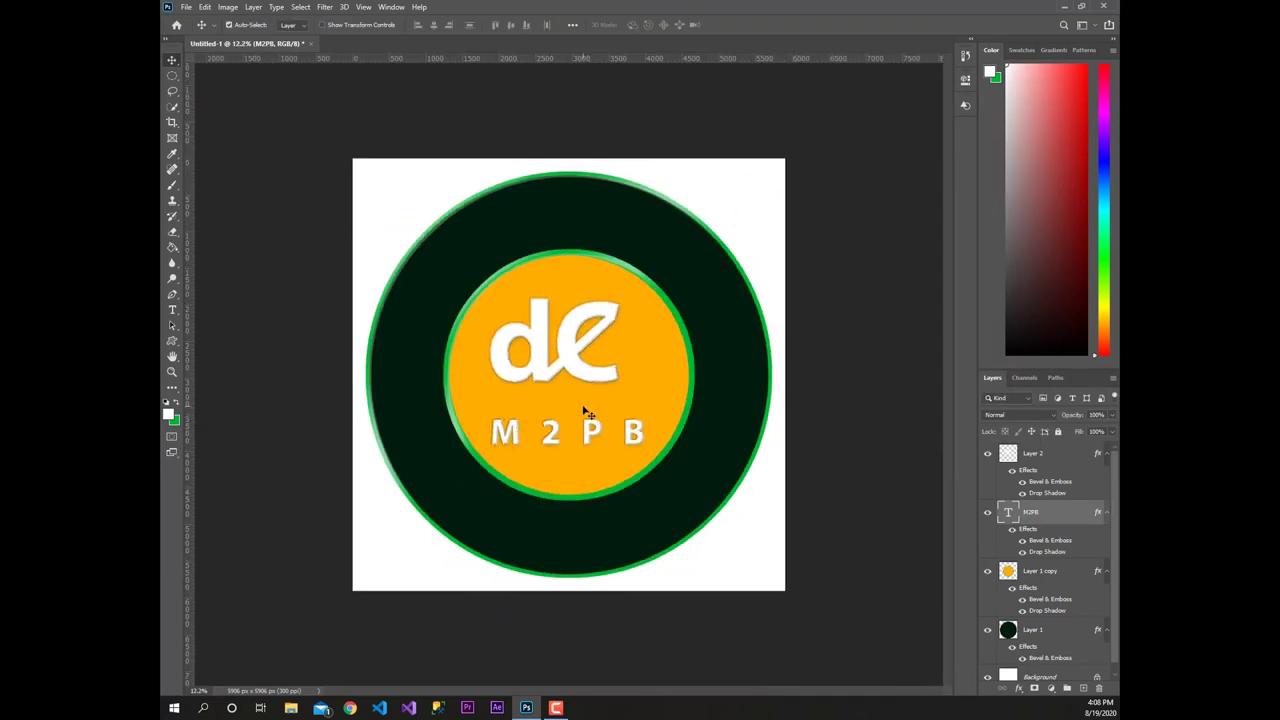
scroll(587, 413, "up", 1)
scroll(608, 386, "up", 2)
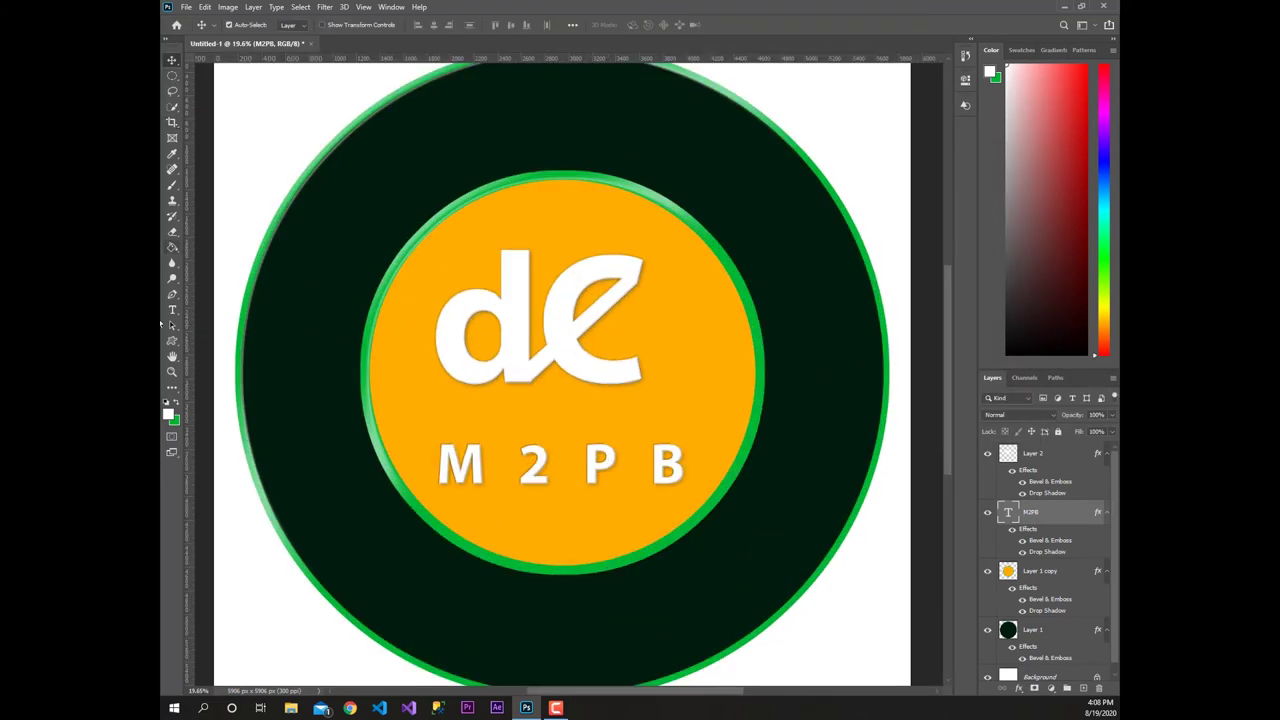
Draw a circular path with the Ellipse tool in Path mode around the orange centre
left_click(172, 297)
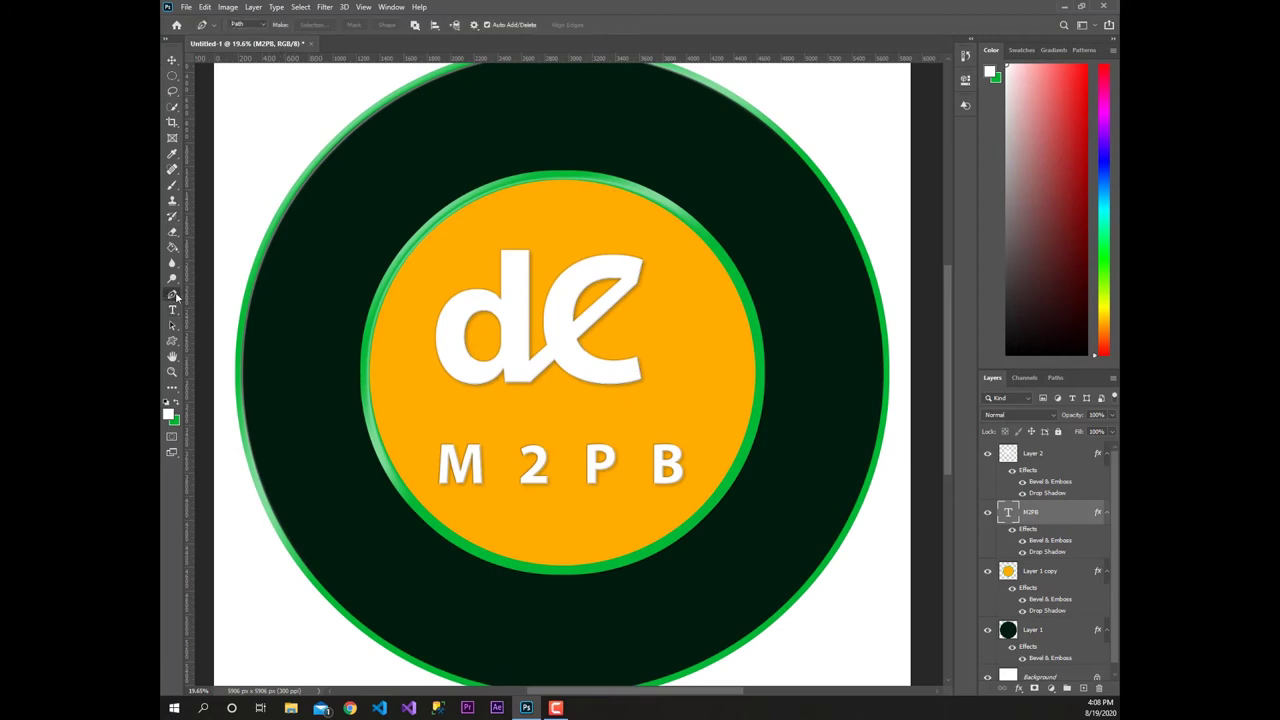
left_click(265, 27)
left_click(172, 341)
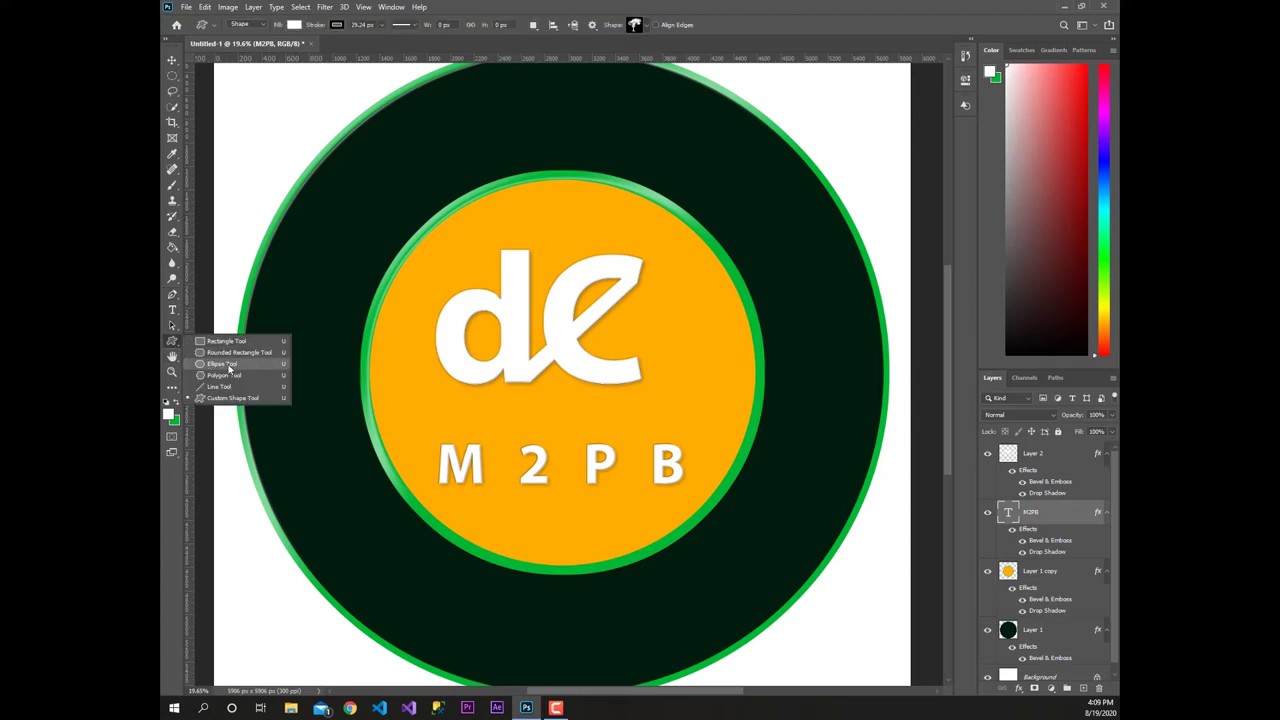
left_click(218, 366)
left_click(240, 24)
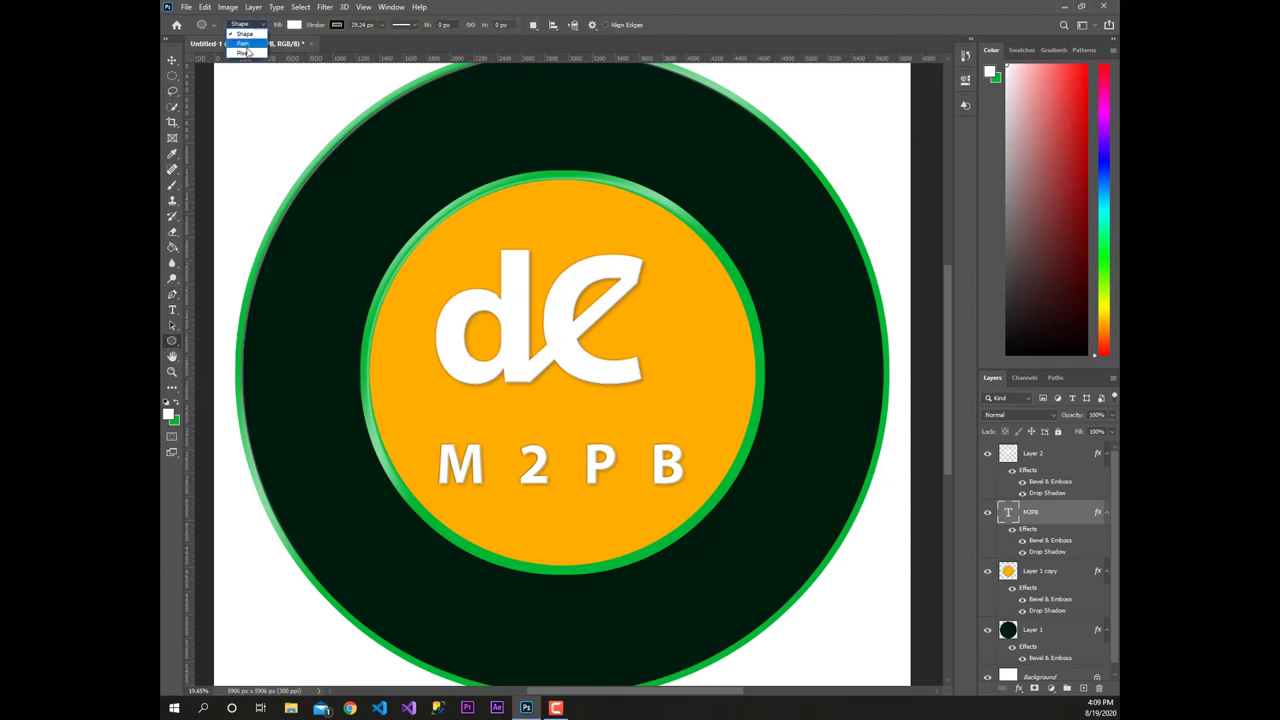
left_click_drag(346, 156, 820, 666)
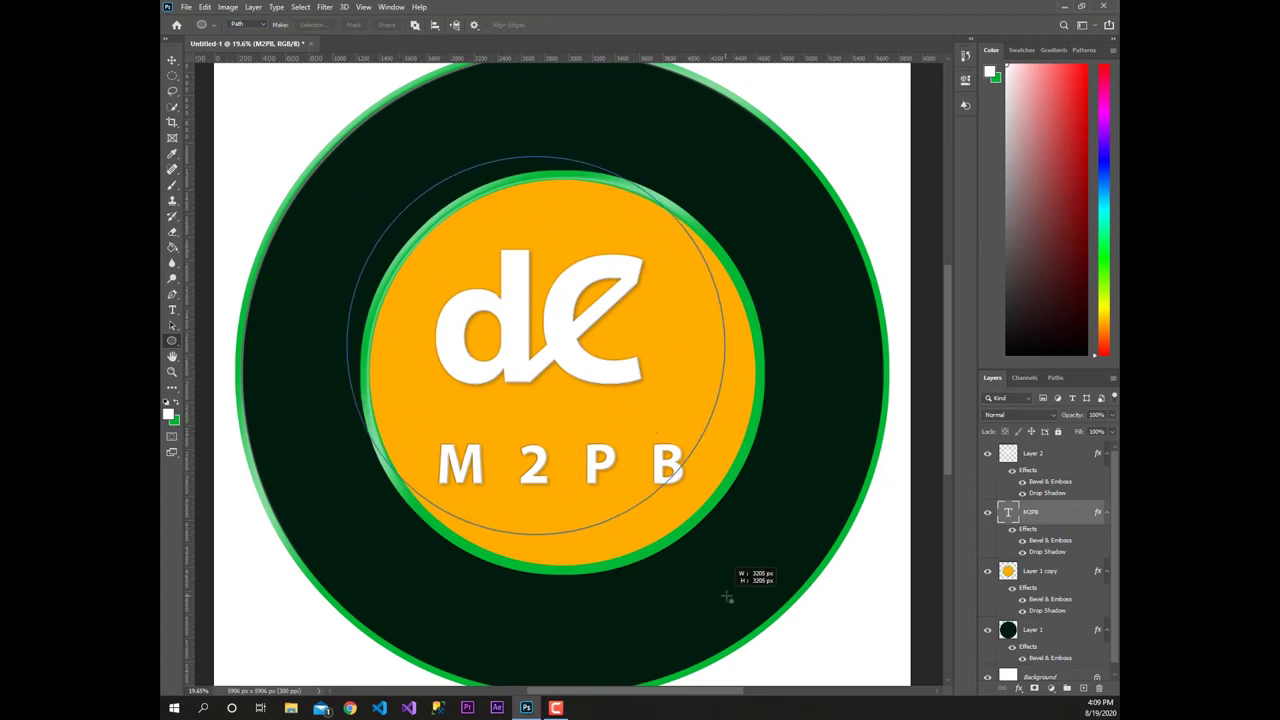
Centre the circular path within the dark ring using the Path Selection tool
left_click(172, 75)
left_click(172, 325)
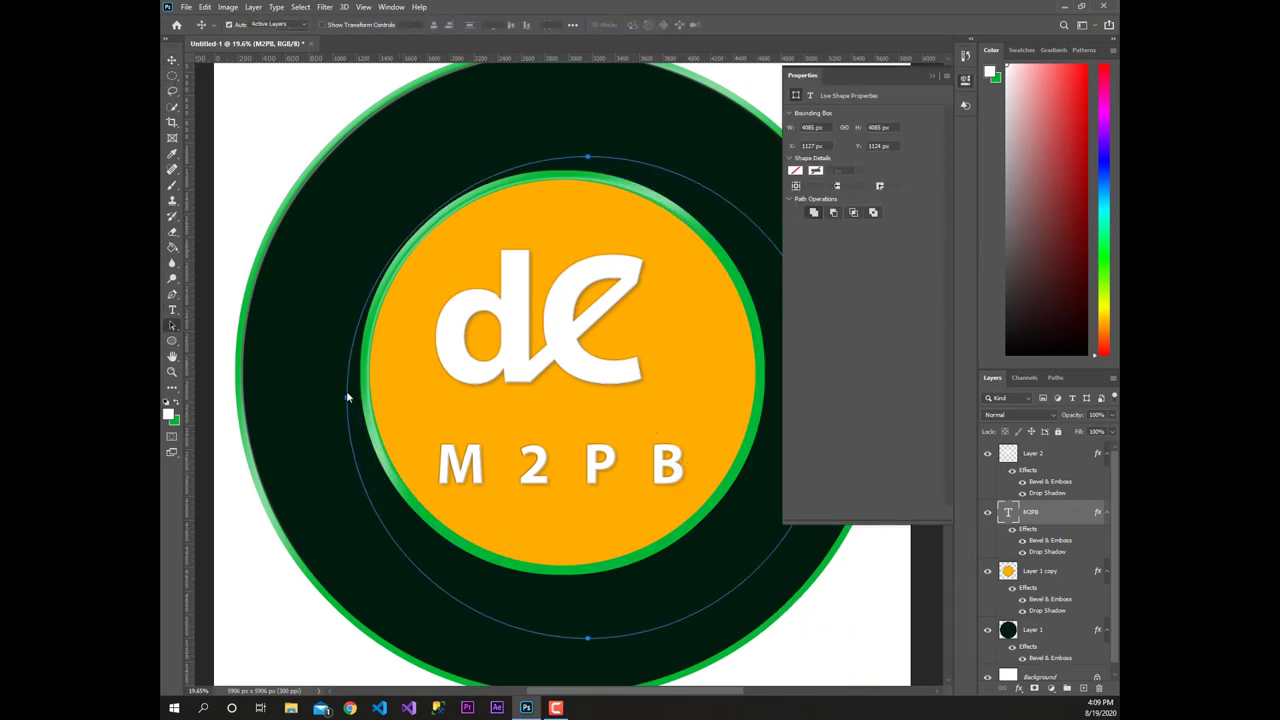
left_click_drag(352, 369, 320, 344)
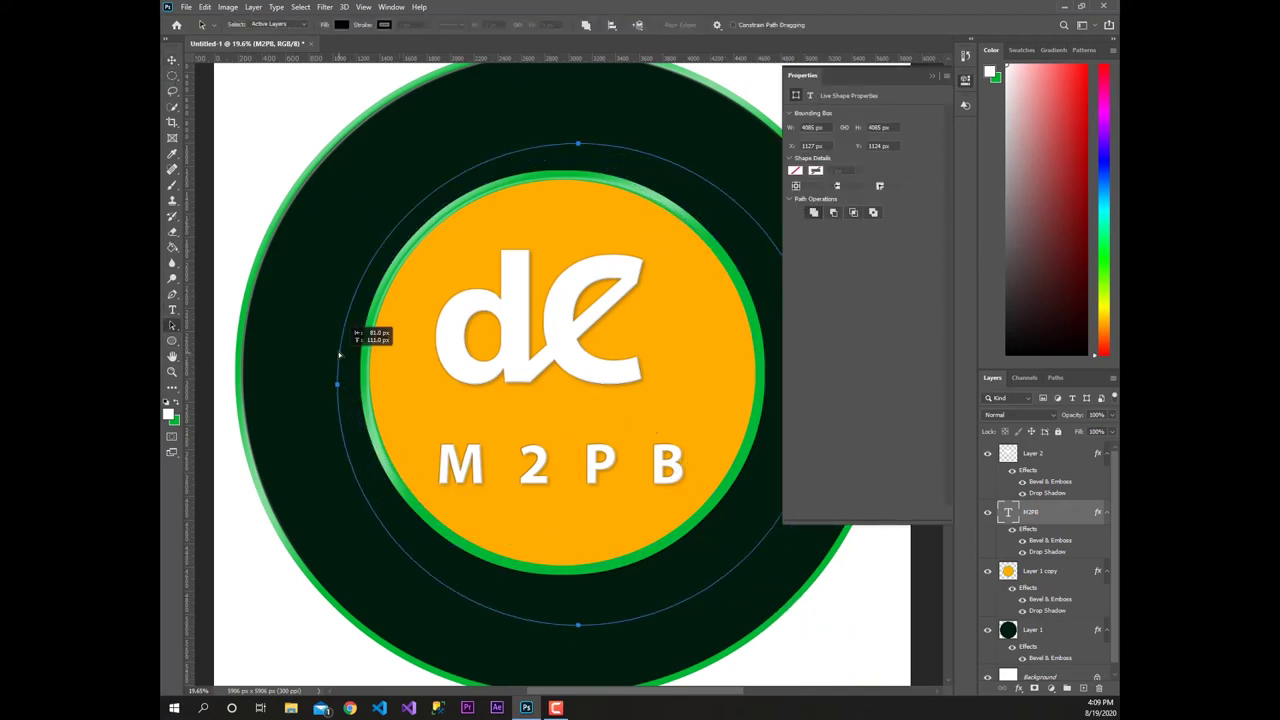
left_click(932, 75)
left_click_drag(758, 247, 765, 247)
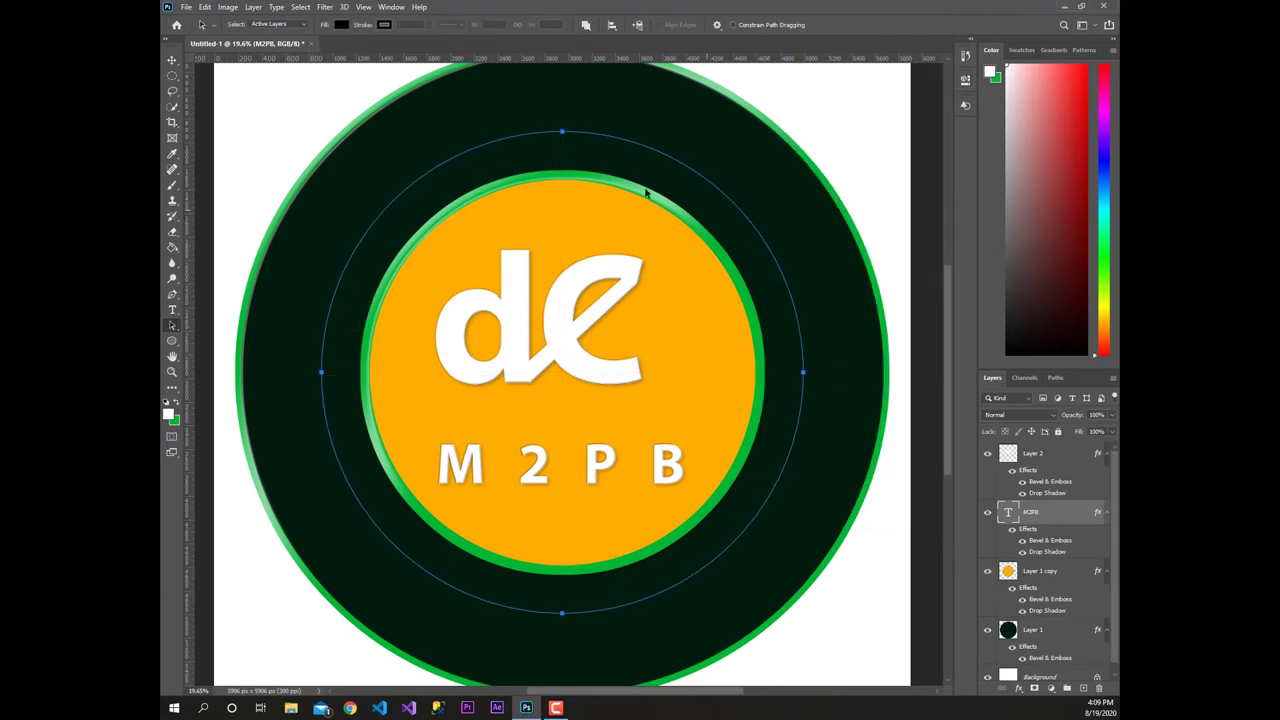
key("t")
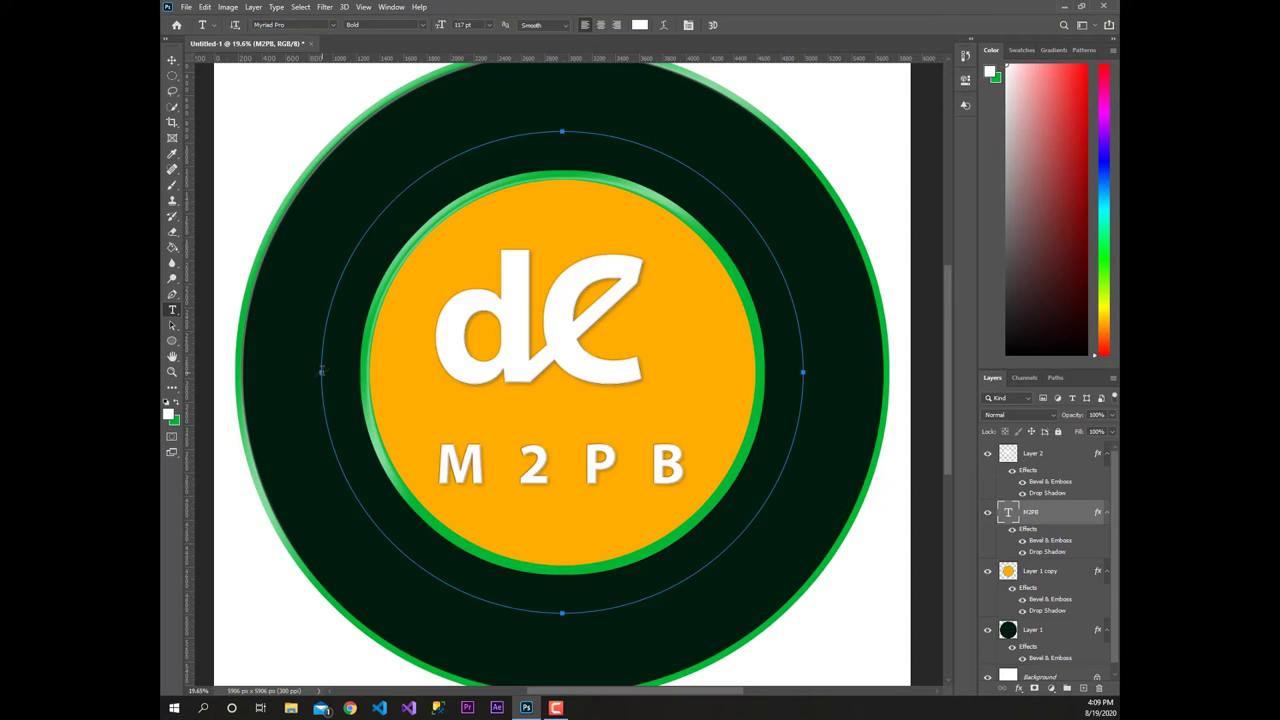
Type 'DEVELOPFRP PSOBY MAPHONE' along the circular path, fixing typos, and select it all
left_click(321, 380)
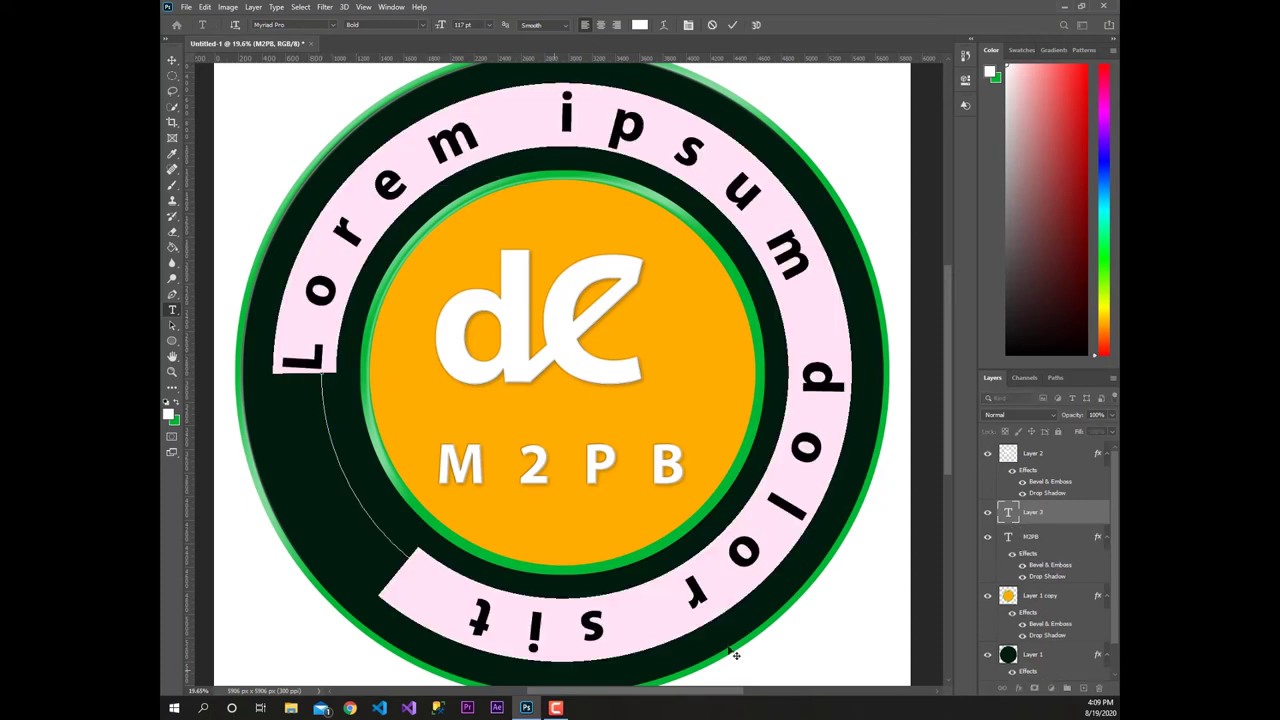
type("DEVELOP")
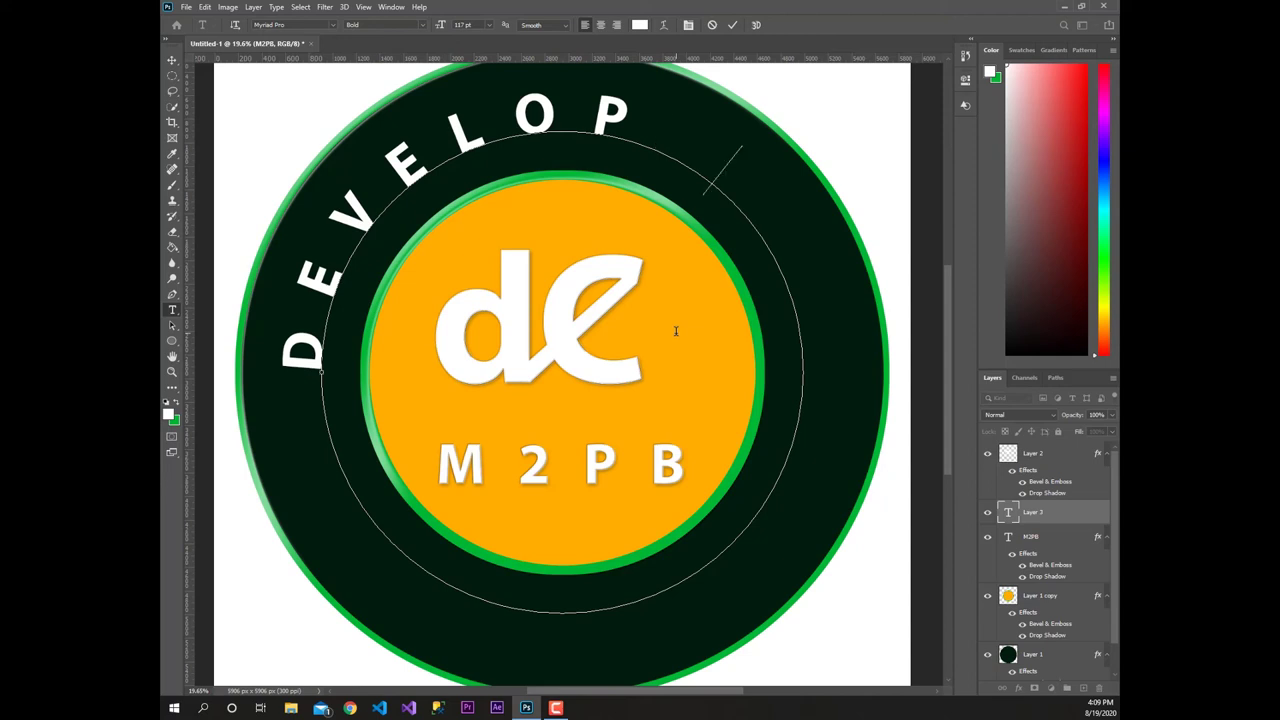
type("POS")
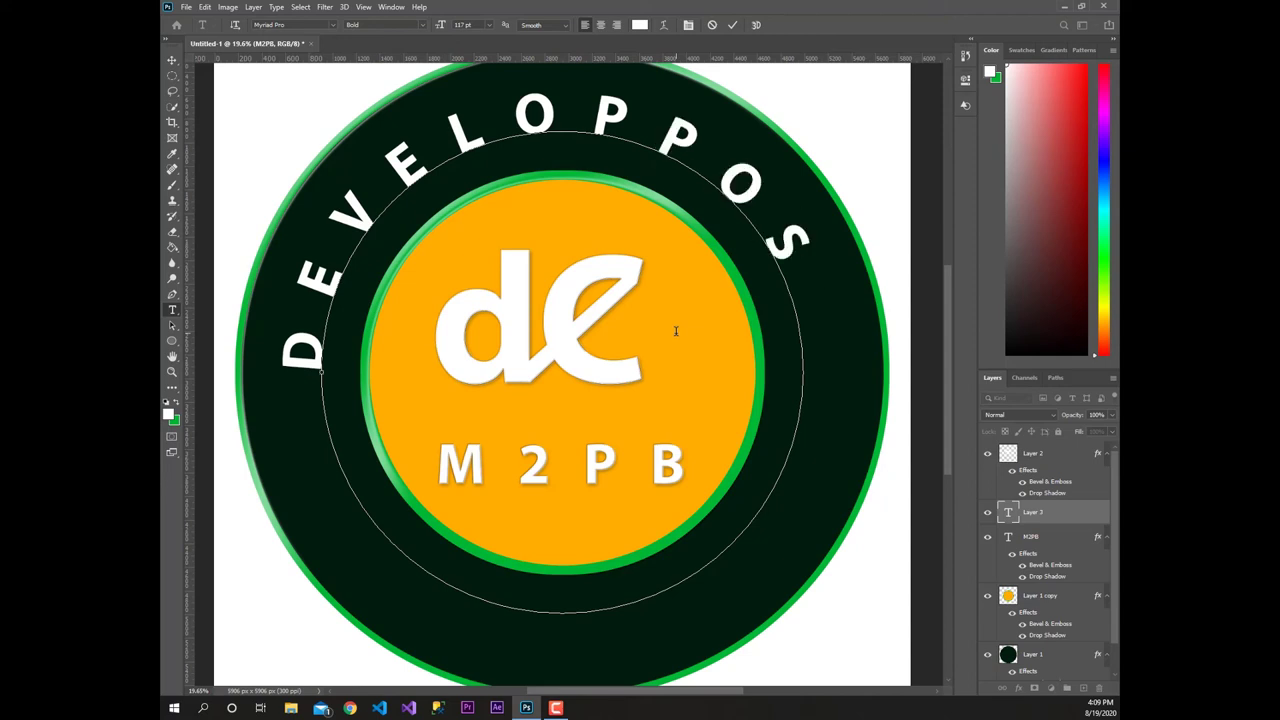
key("BackSpace")
key("BackSpace")
key("BackSpace")
type("FRP")
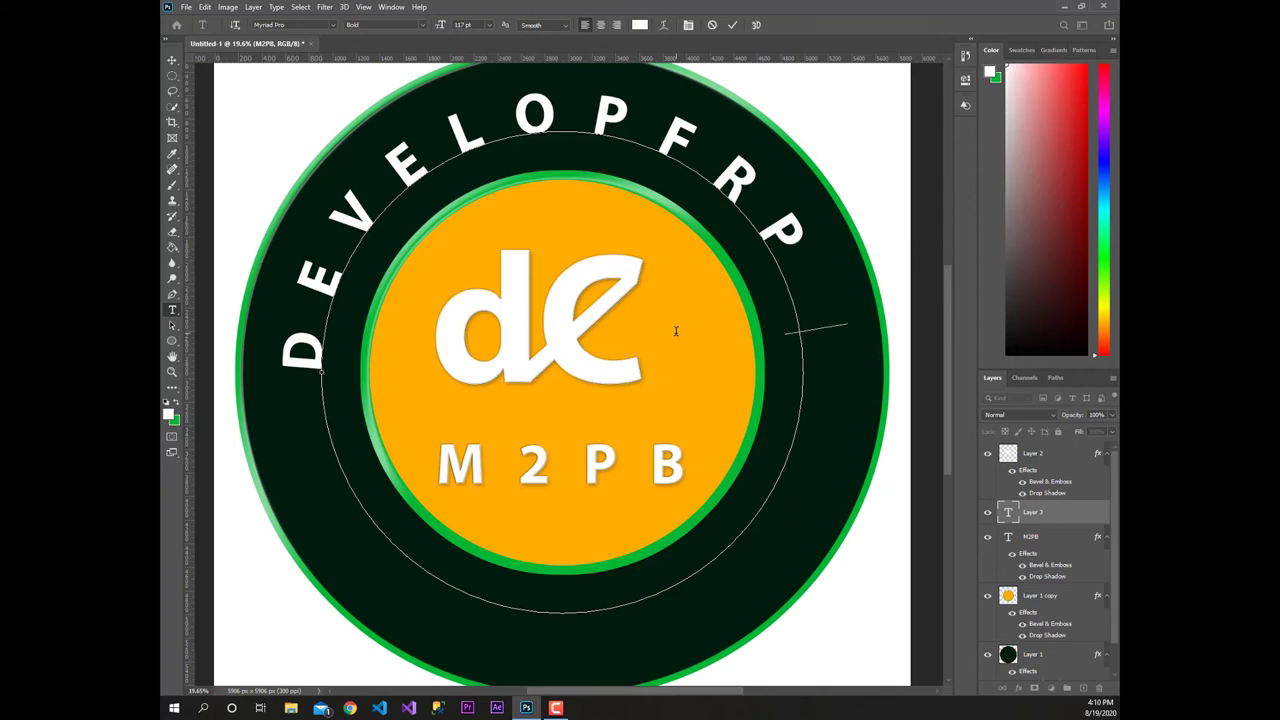
type("POD")
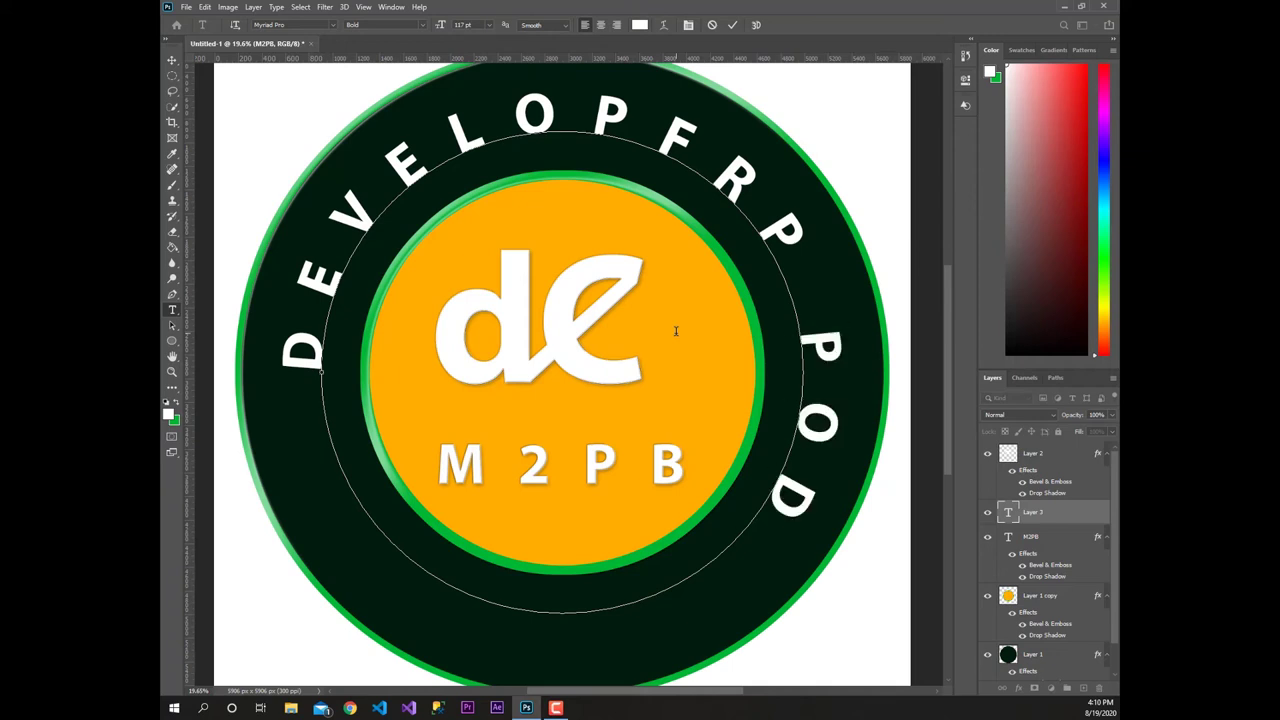
key("BackSpace")
key("BackSpace")
key("BackSpace")
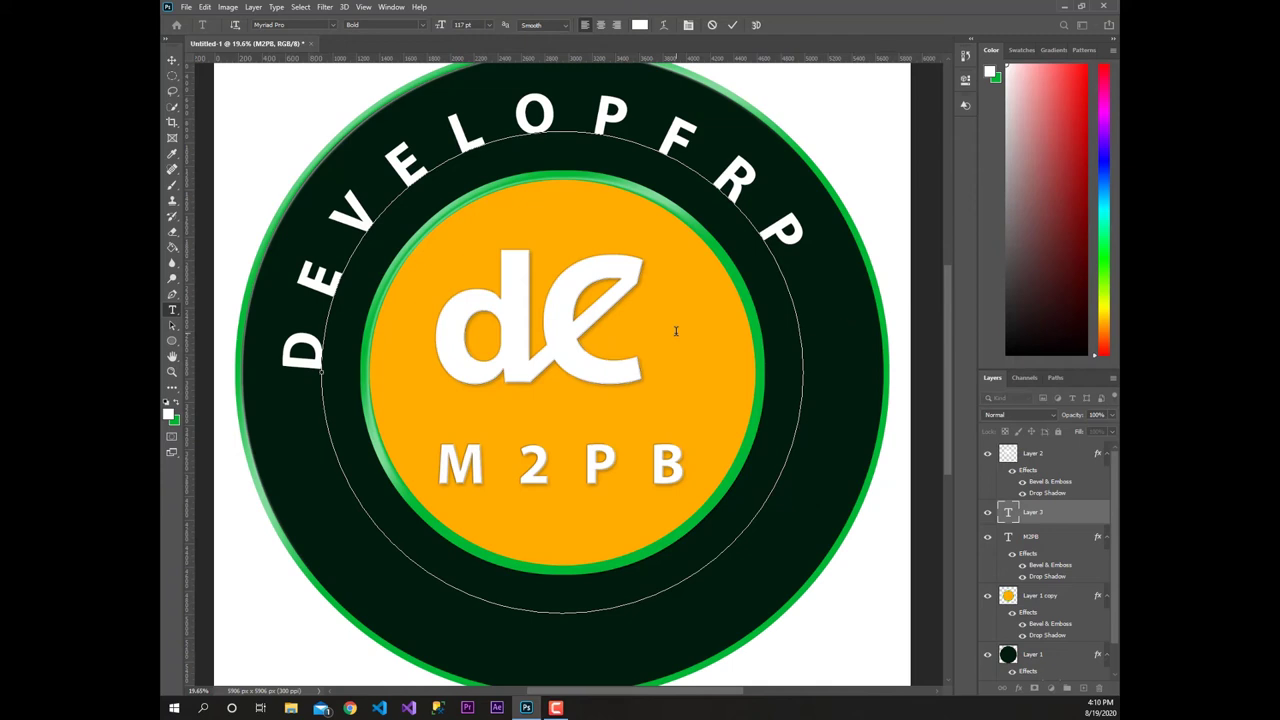
key("BackSpace")
type("P ")
type("PSO")
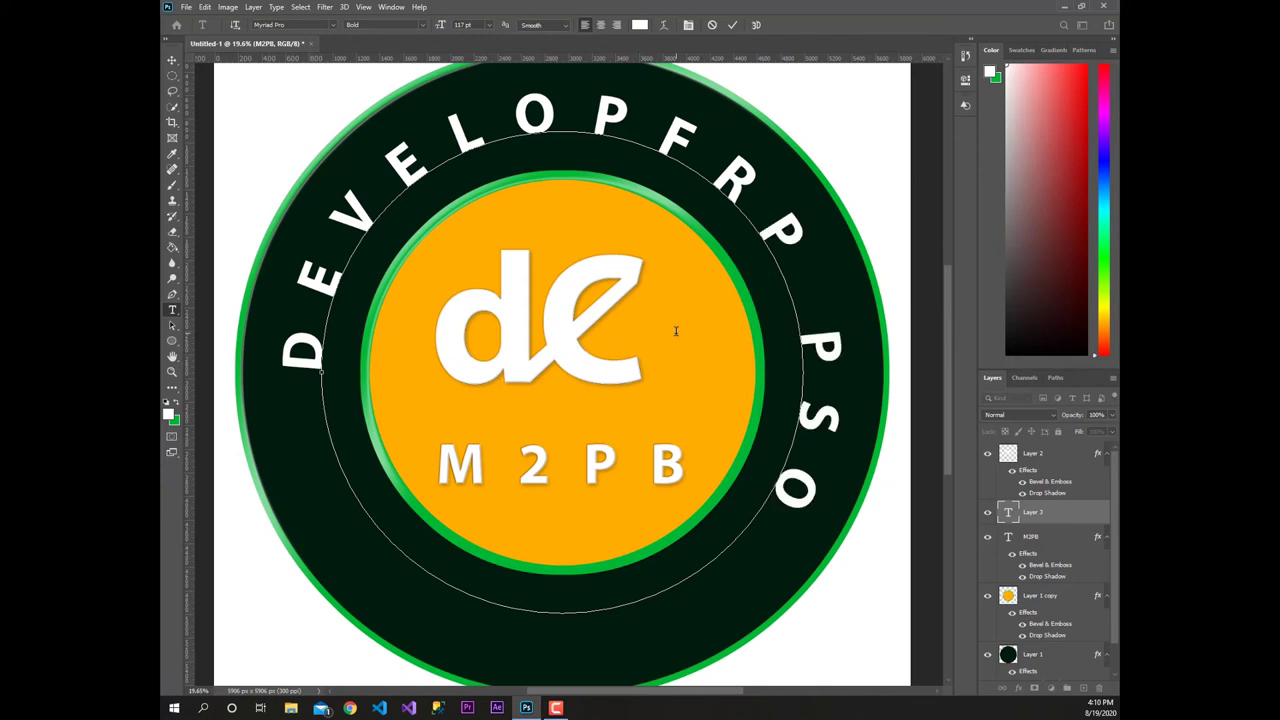
type("BY MA")
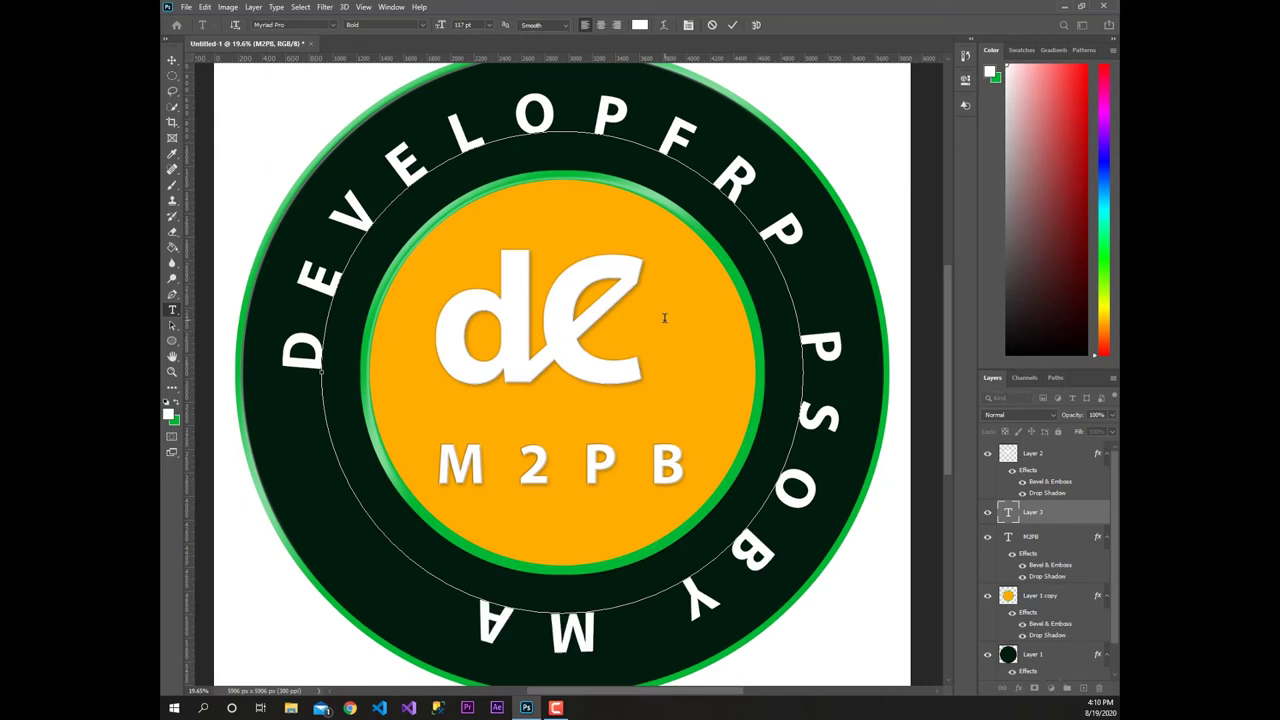
type("PHONE")
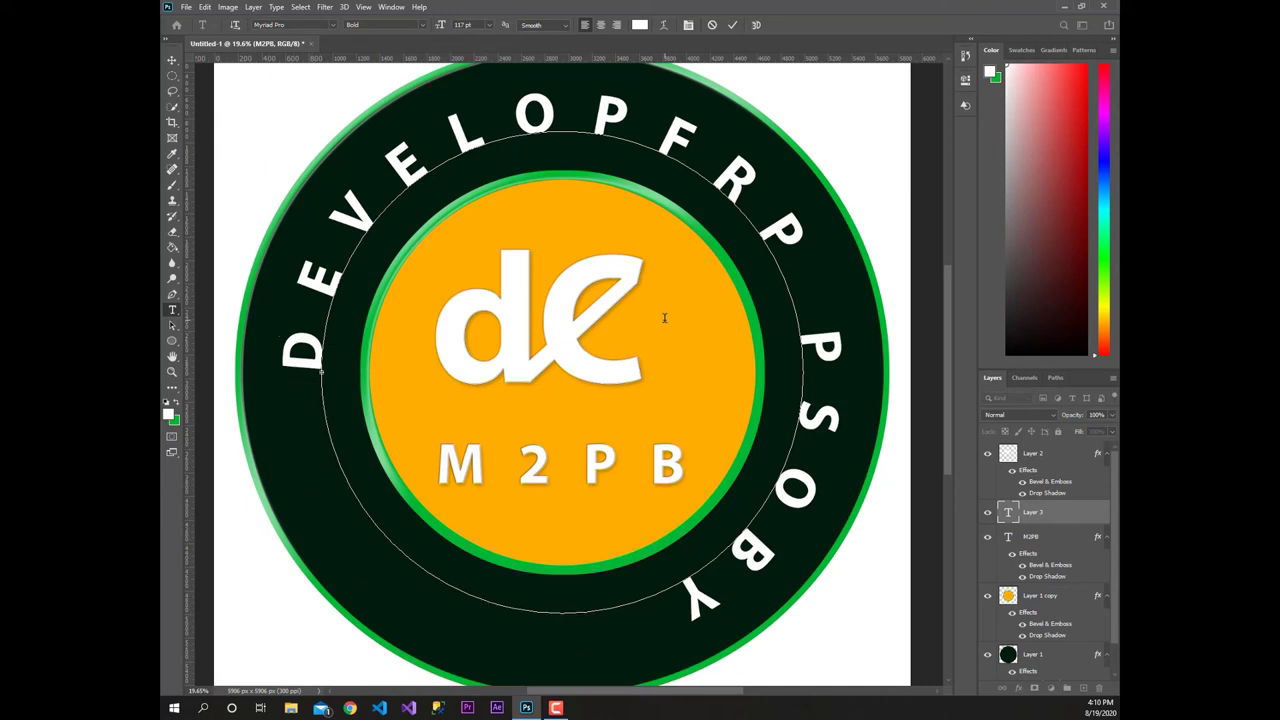
key("ctrl+a")
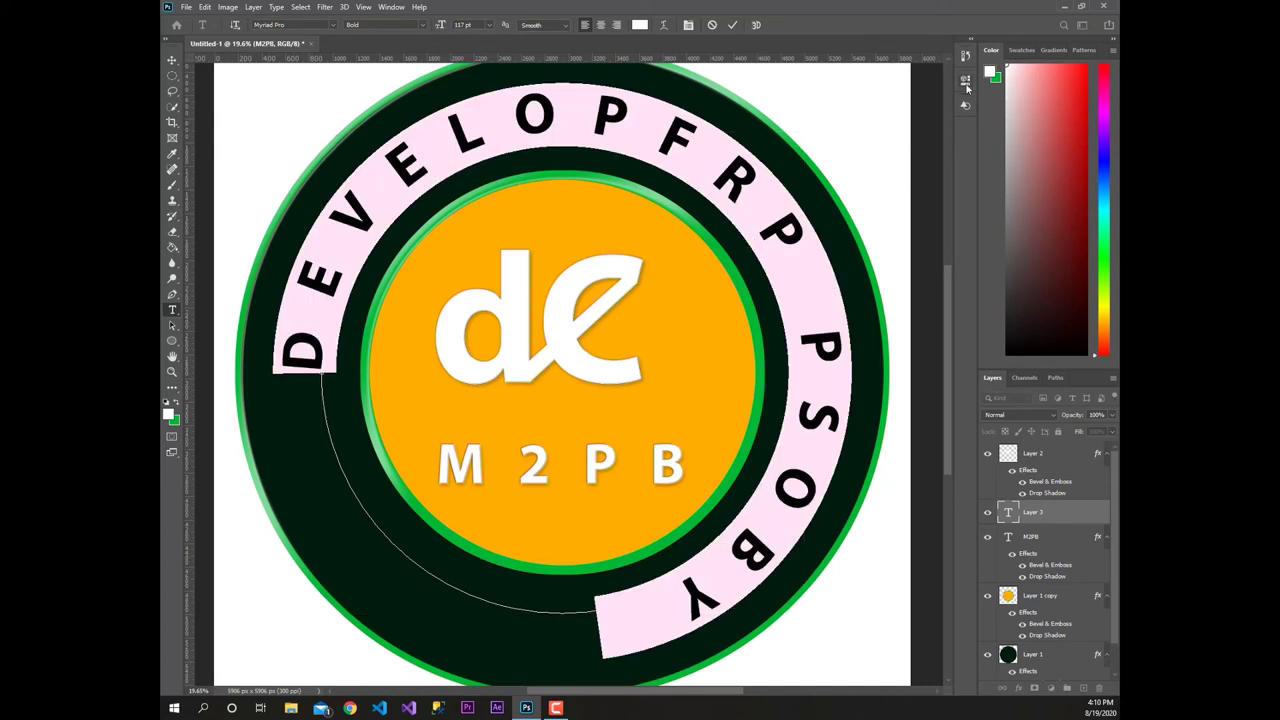
Tighten the curved text's tracking and drag a horizontal guide across the badge
left_click(966, 84)
left_click_drag(862, 248, 840, 250)
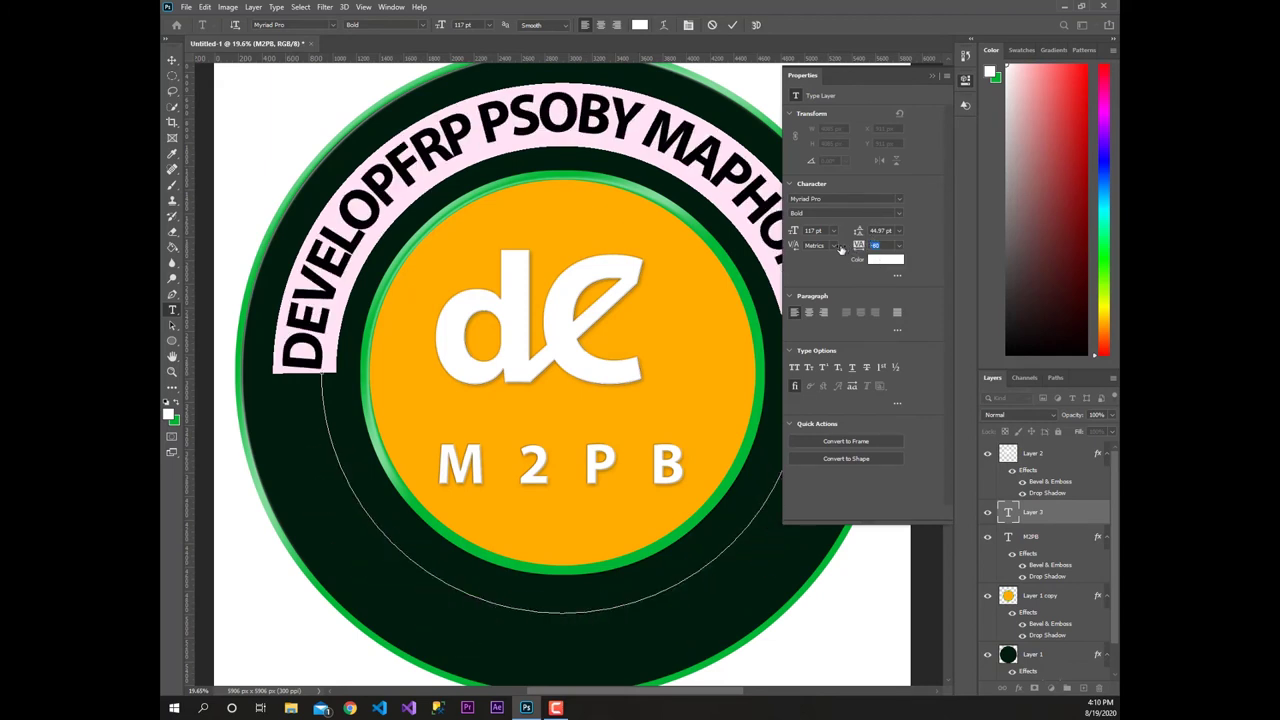
left_click(934, 78)
left_click_drag(538, 62, 541, 369)
left_click(965, 85)
left_click_drag(908, 128, 988, 165)
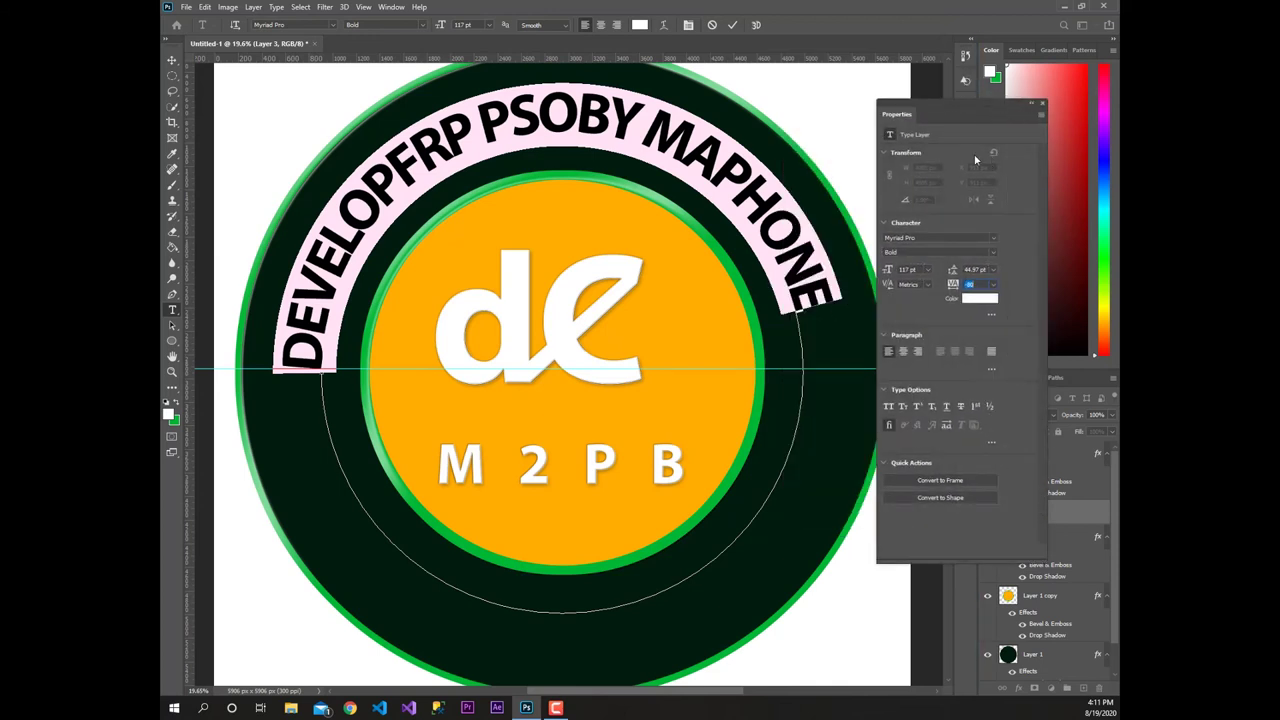
left_click_drag(953, 285, 955, 287)
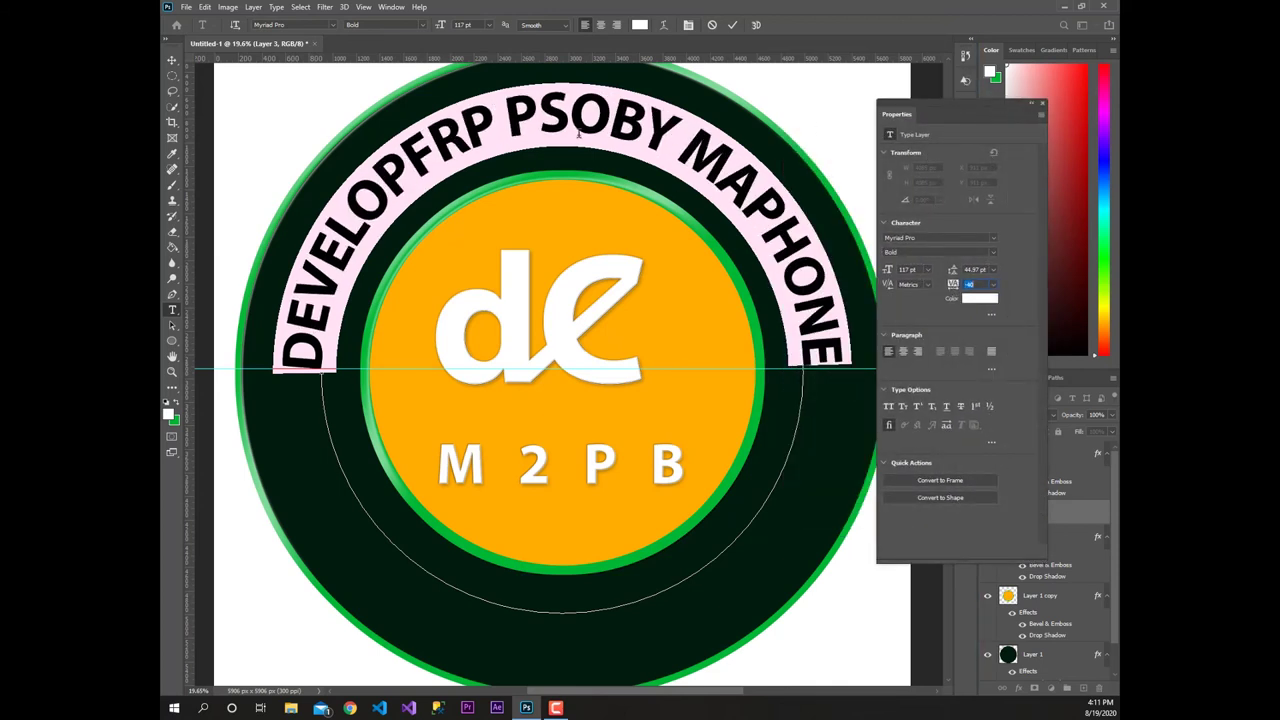
Correct the typo so the ring text reads 'POS BY'
key("Left")
key("Left")
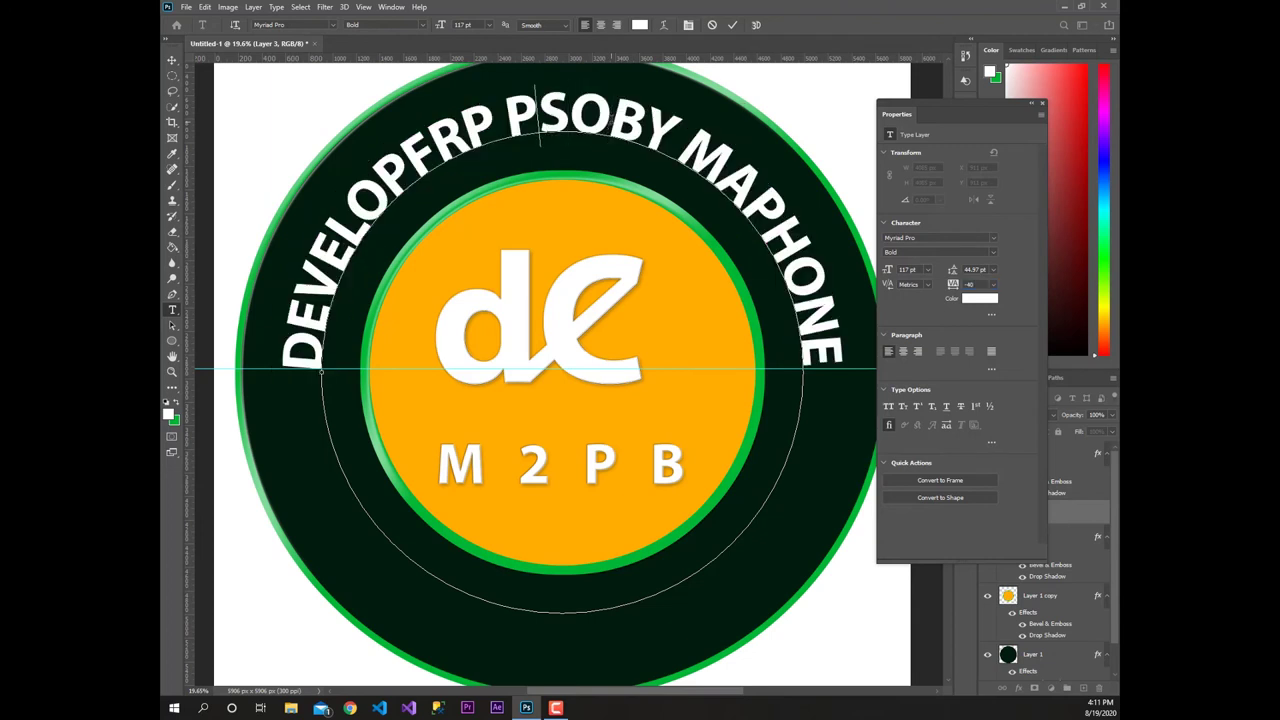
key("Delete")
key("Delete")
type("OS")
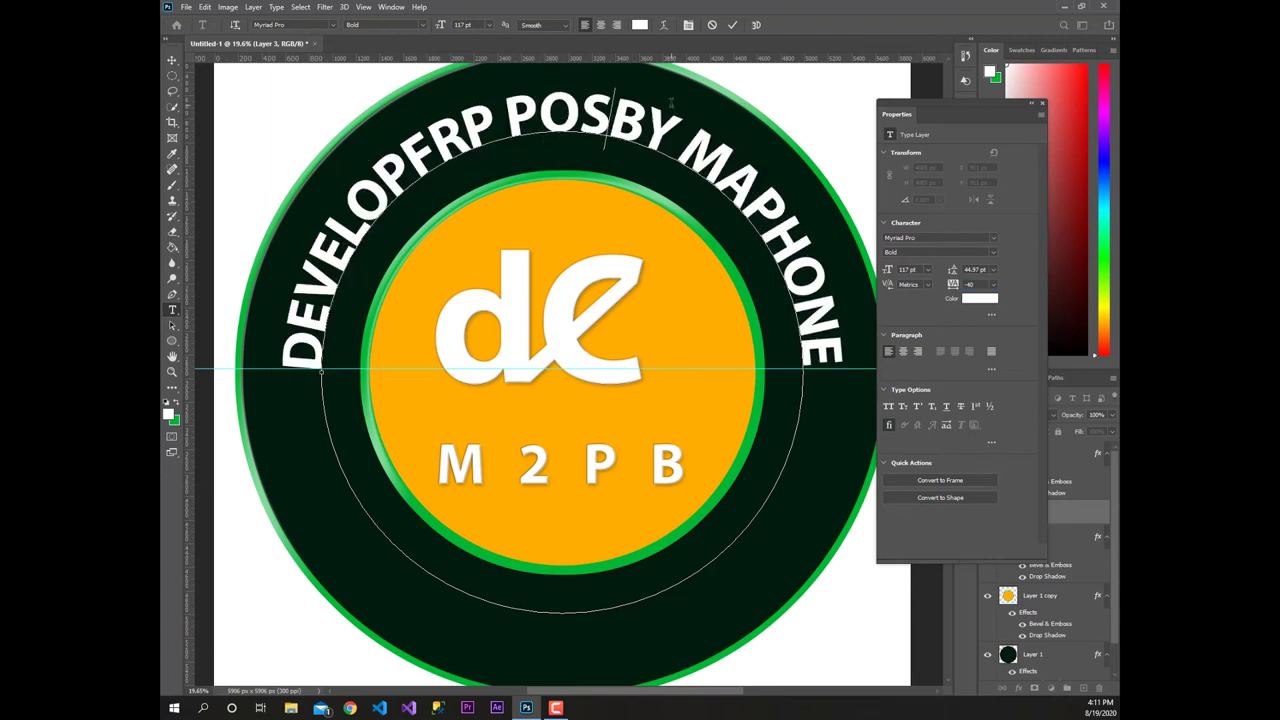
Reselect all the ring text and set its tracking to -50
key("ctrl+a")
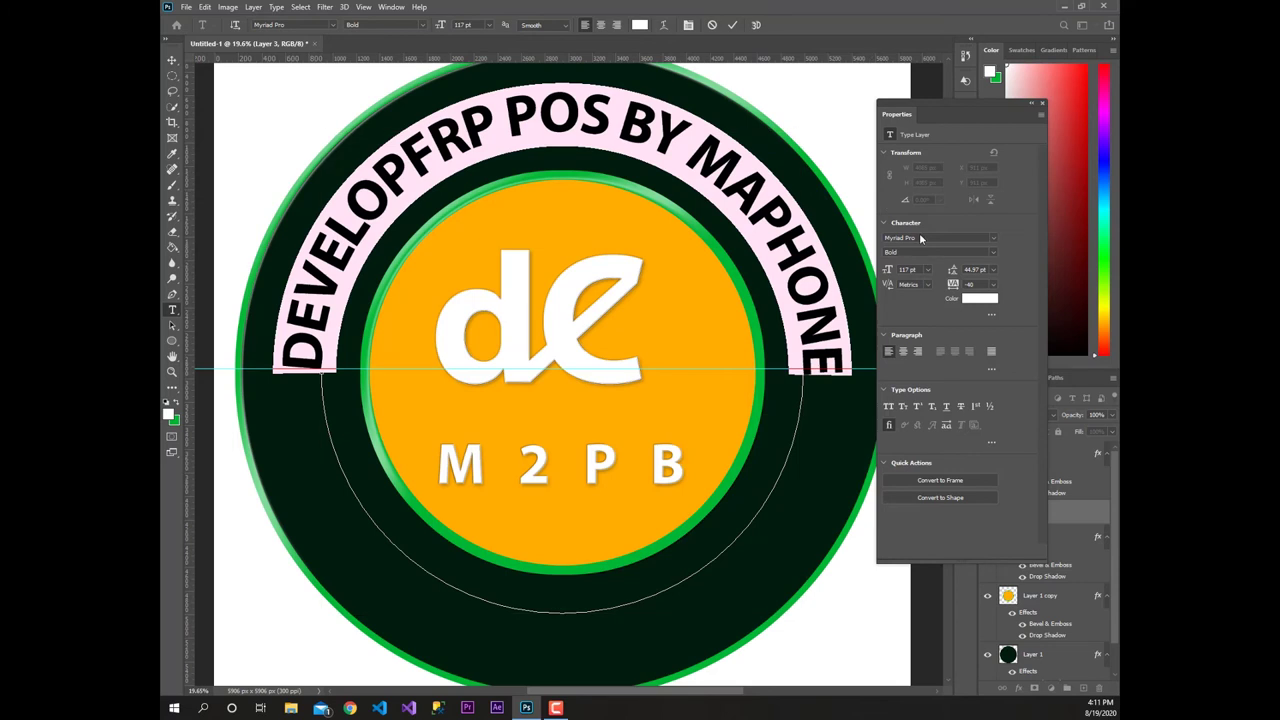
left_click_drag(953, 284, 960, 285)
type("5")
double_click(975, 287)
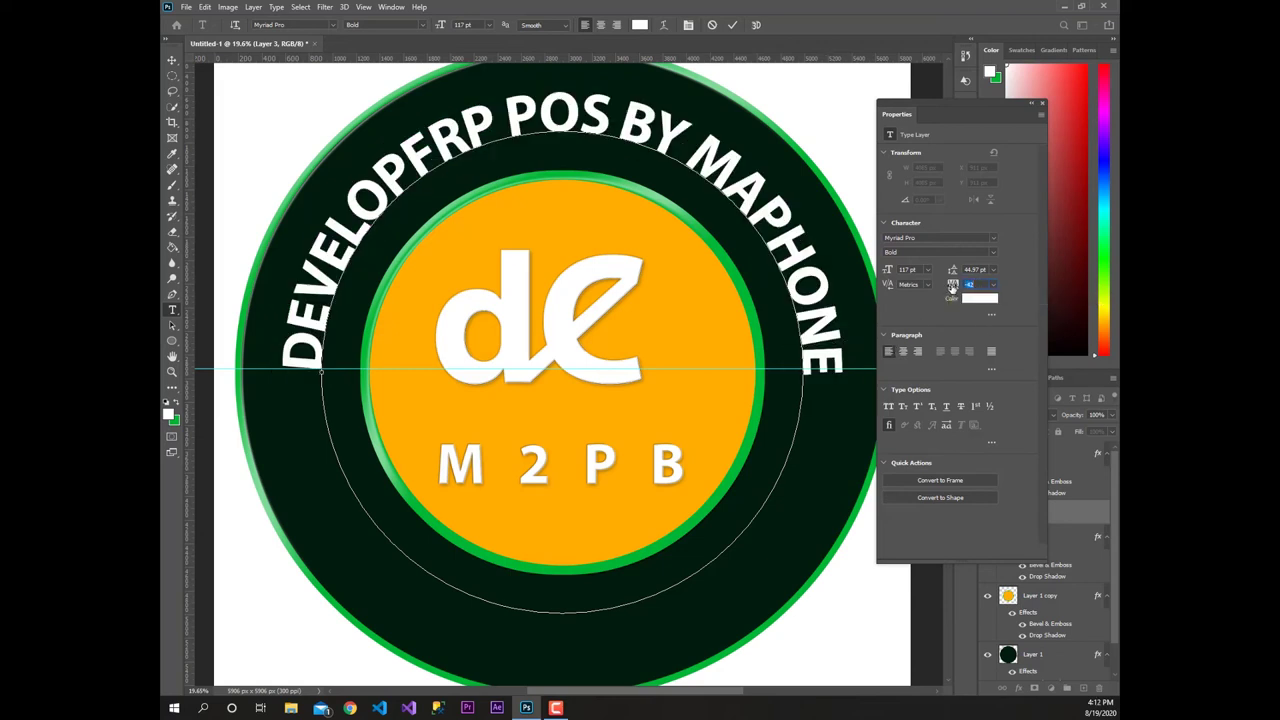
left_click_drag(953, 286, 950, 288)
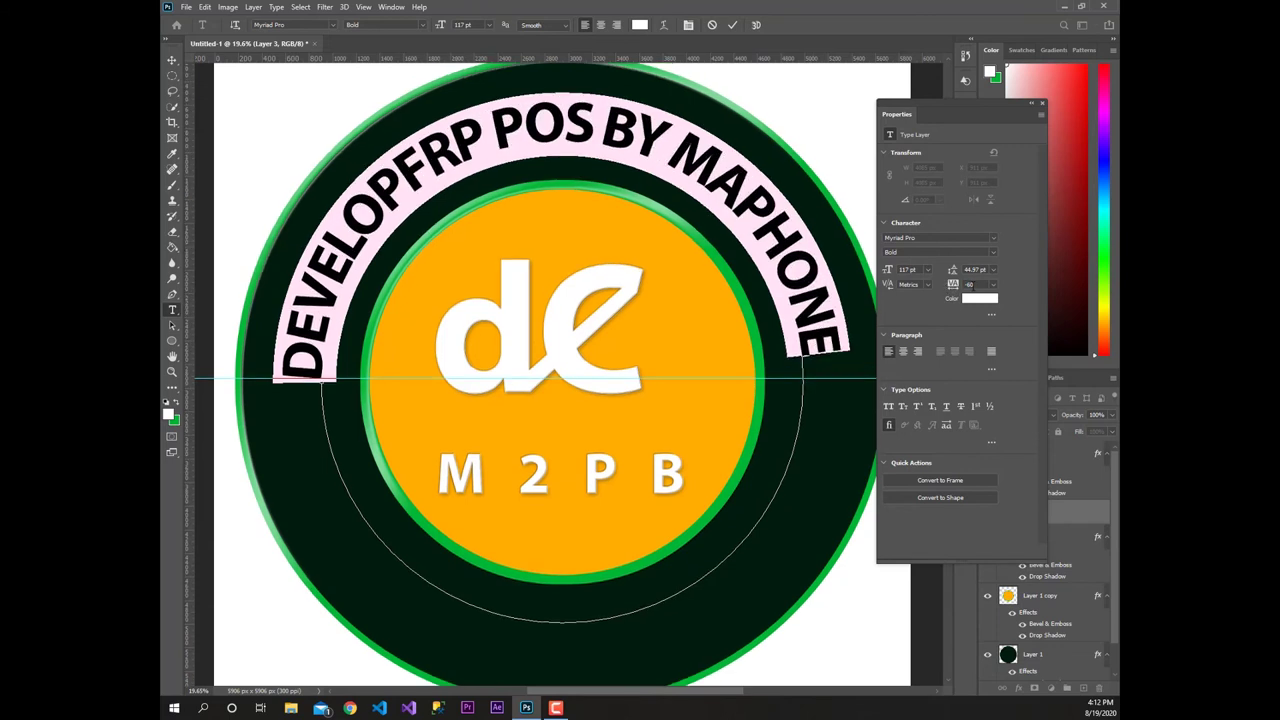
left_click(993, 285)
left_click(982, 313)
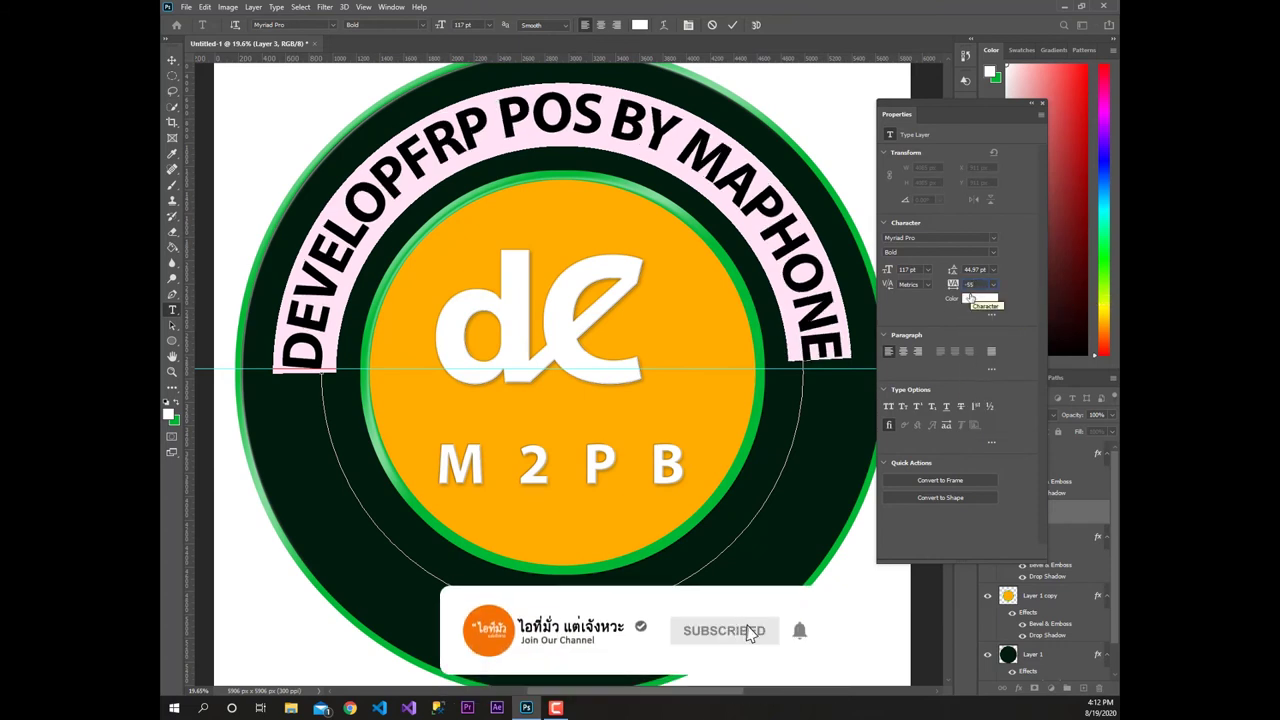
left_click_drag(1030, 113, 973, 143)
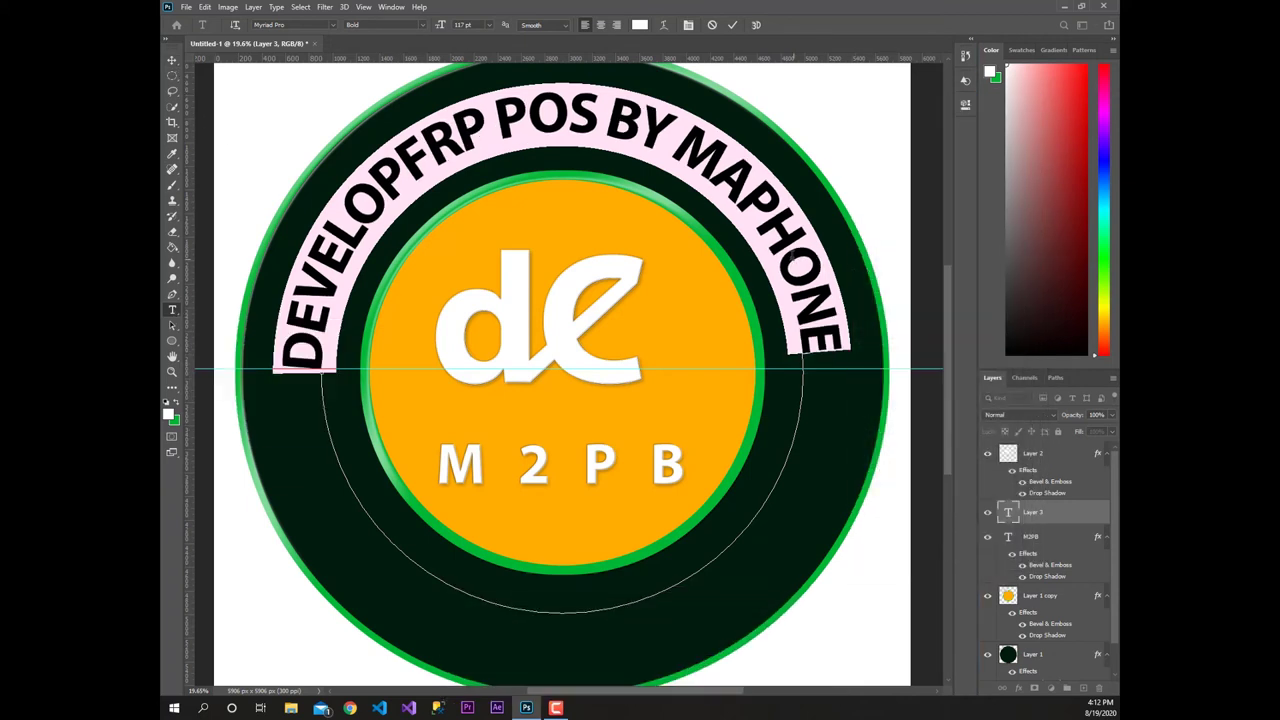
Commit the curved text and rotate it about 3.6° so both ends sit level at the guide
left_click(173, 312)
key("ctrl+Return")
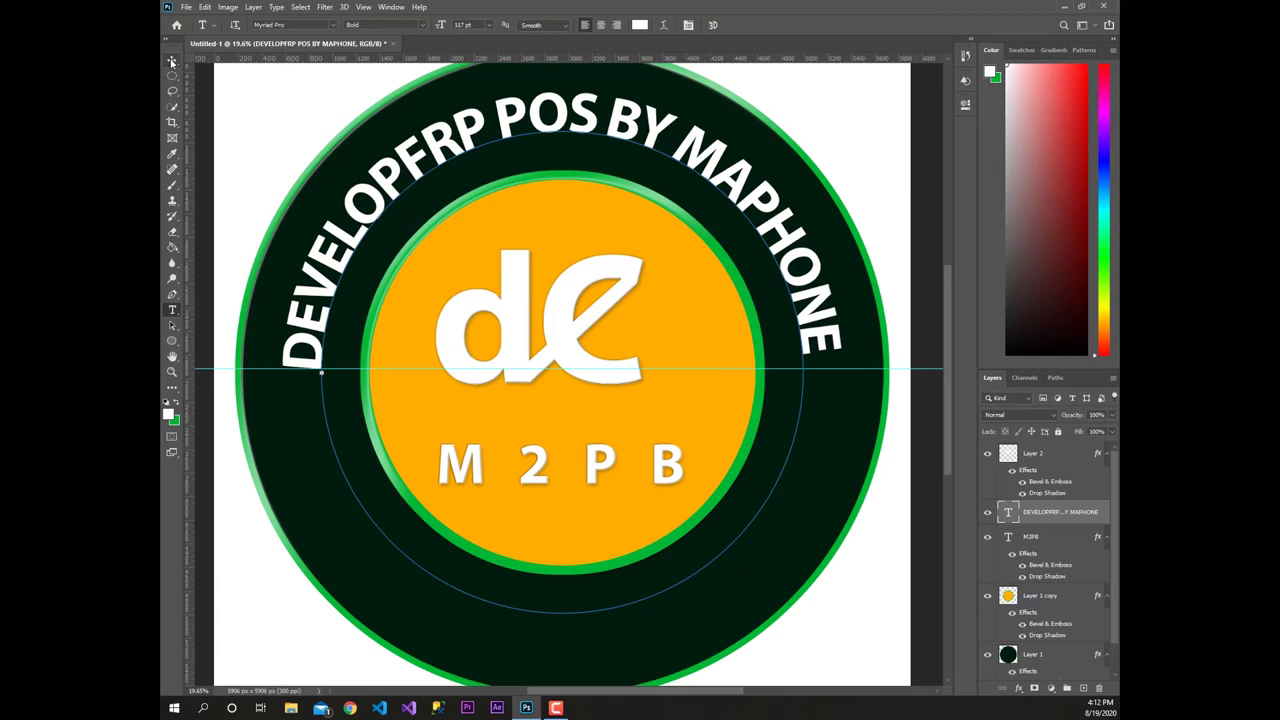
key("v")
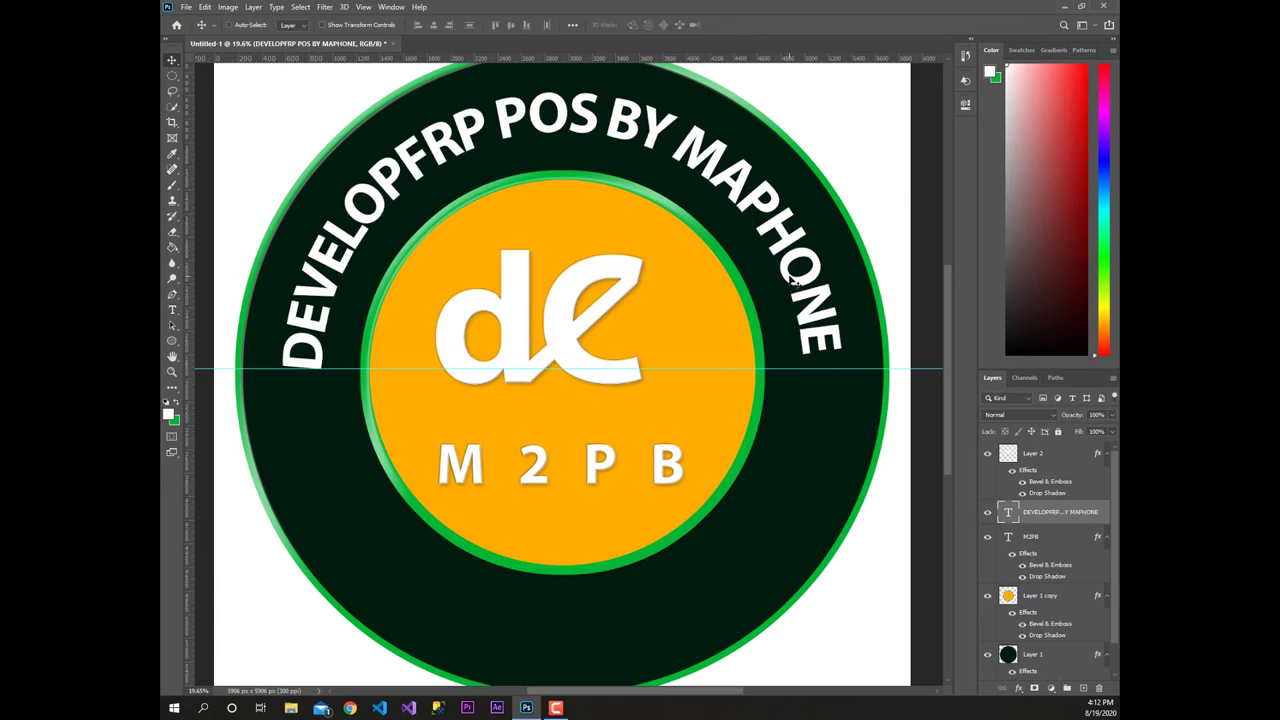
key("ctrl+t")
left_click_drag(863, 76, 883, 118)
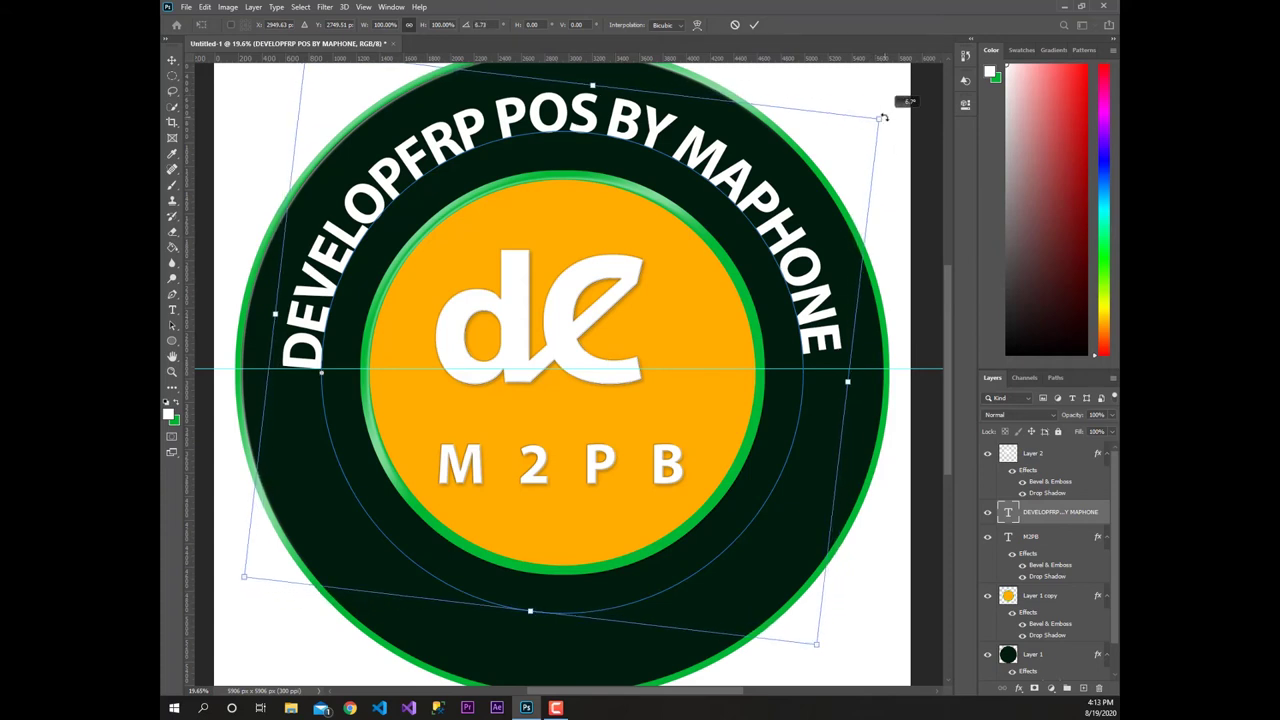
left_click_drag(883, 118, 877, 96)
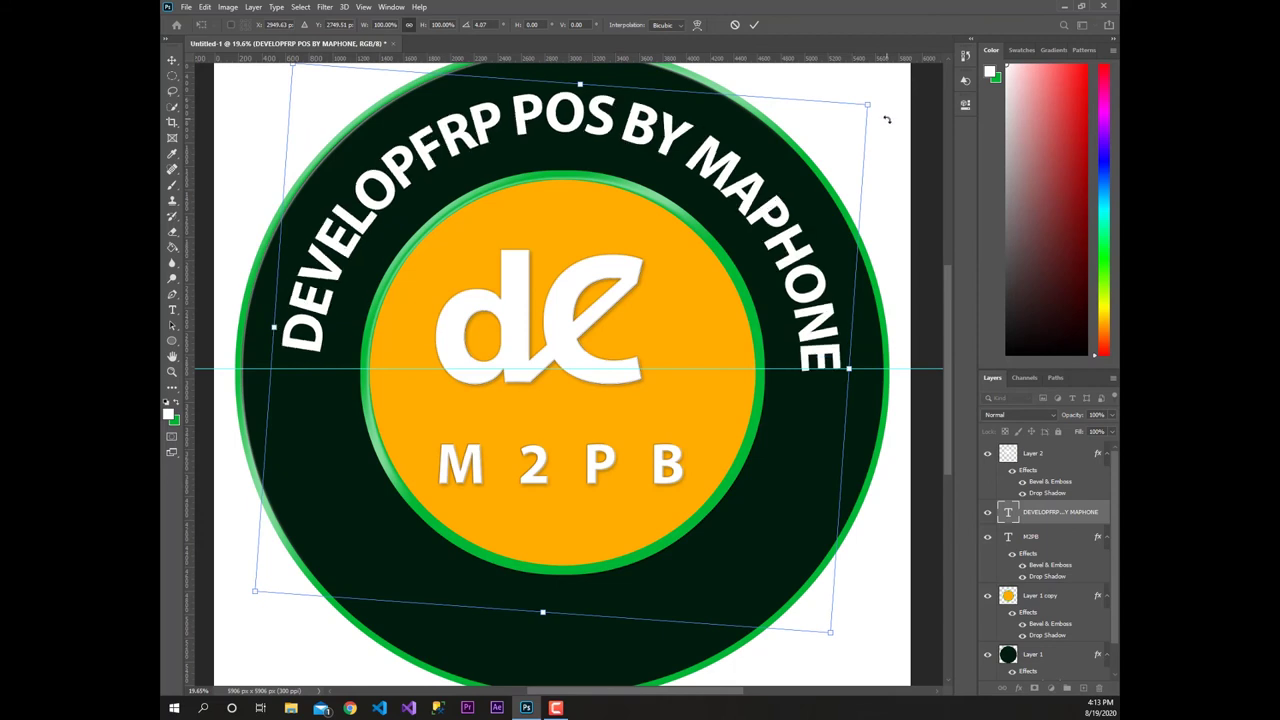
left_click_drag(885, 122, 882, 96)
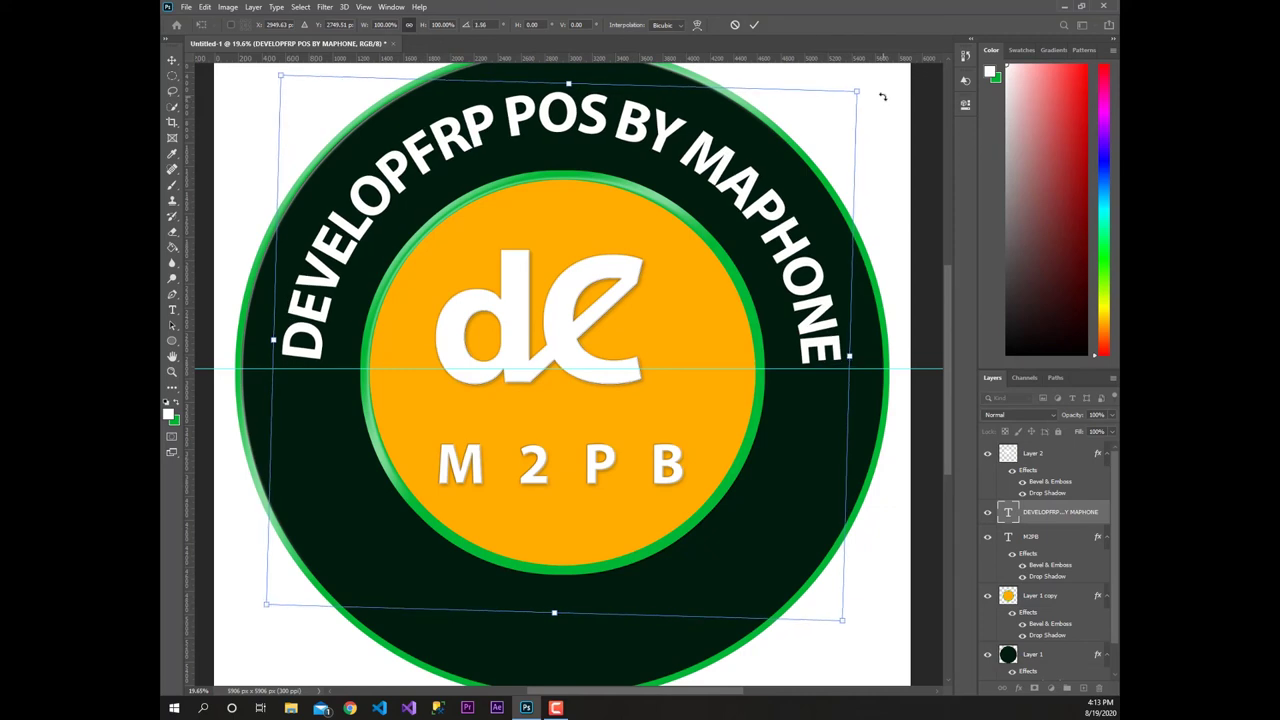
left_click(754, 24)
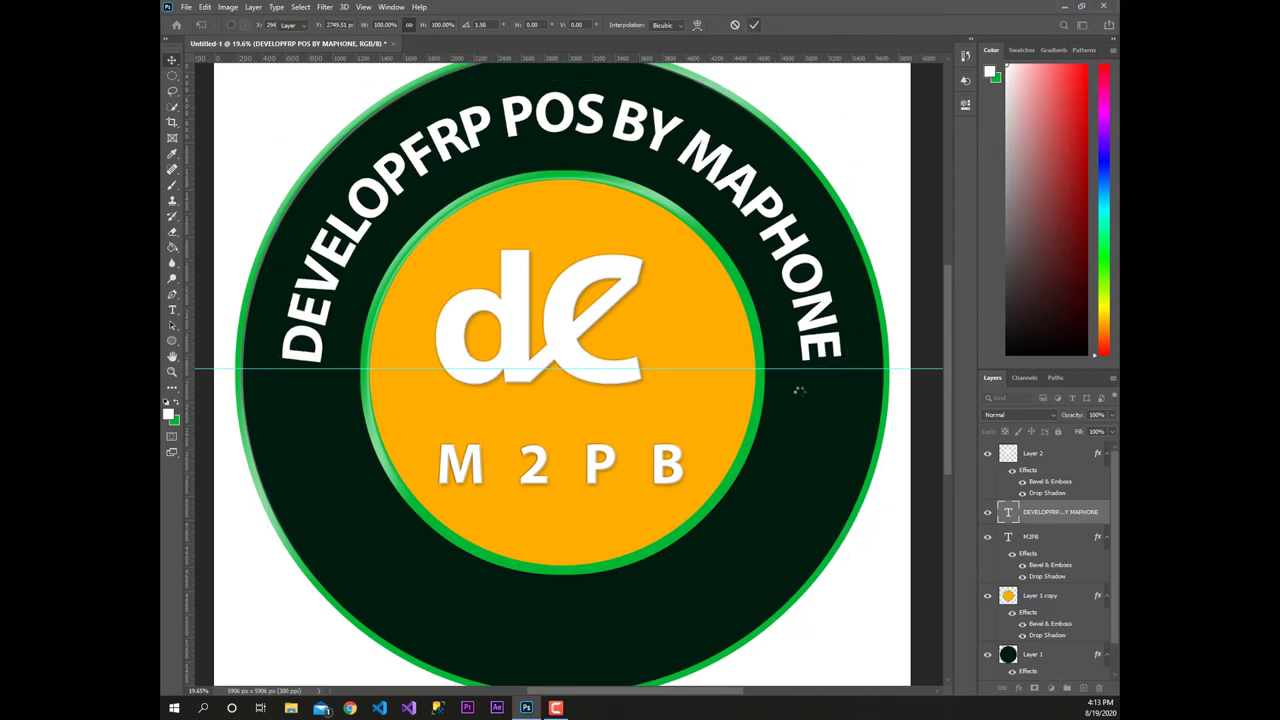
Scale the Layer 2 monogram up to about 134% with Free Transform
scroll(414, 363, "down", 2)
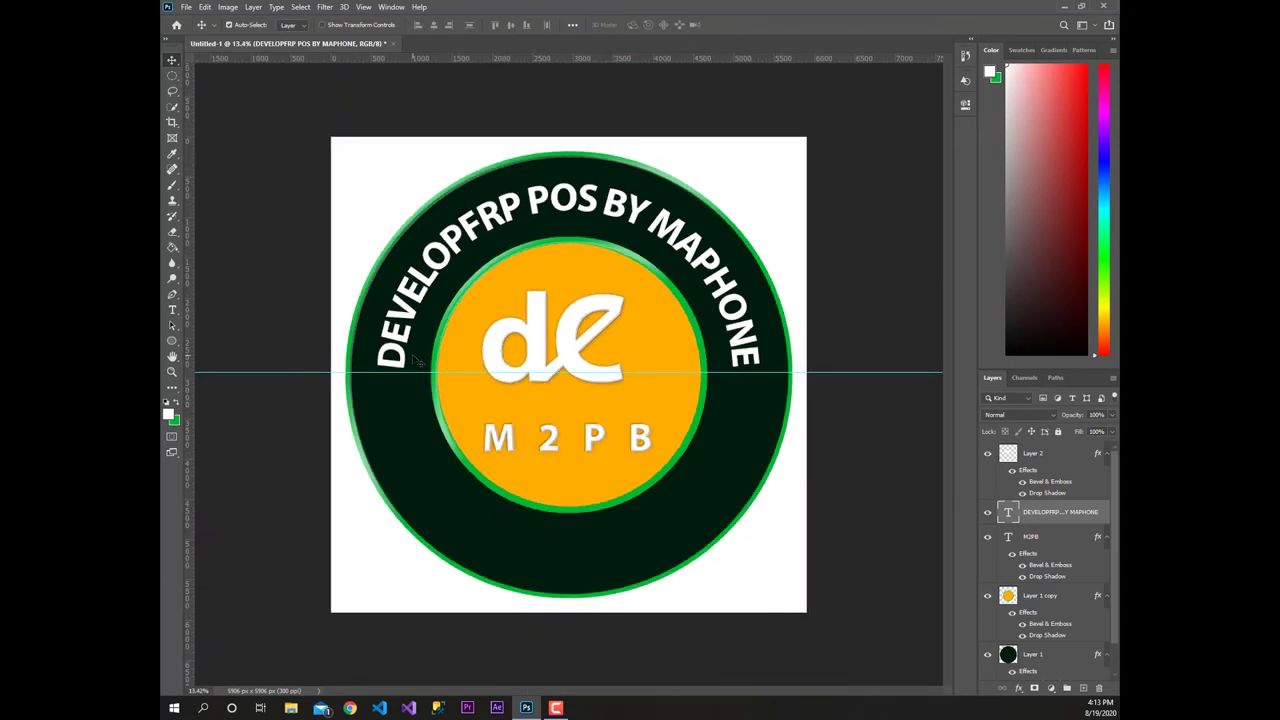
scroll(412, 420, "down", 1)
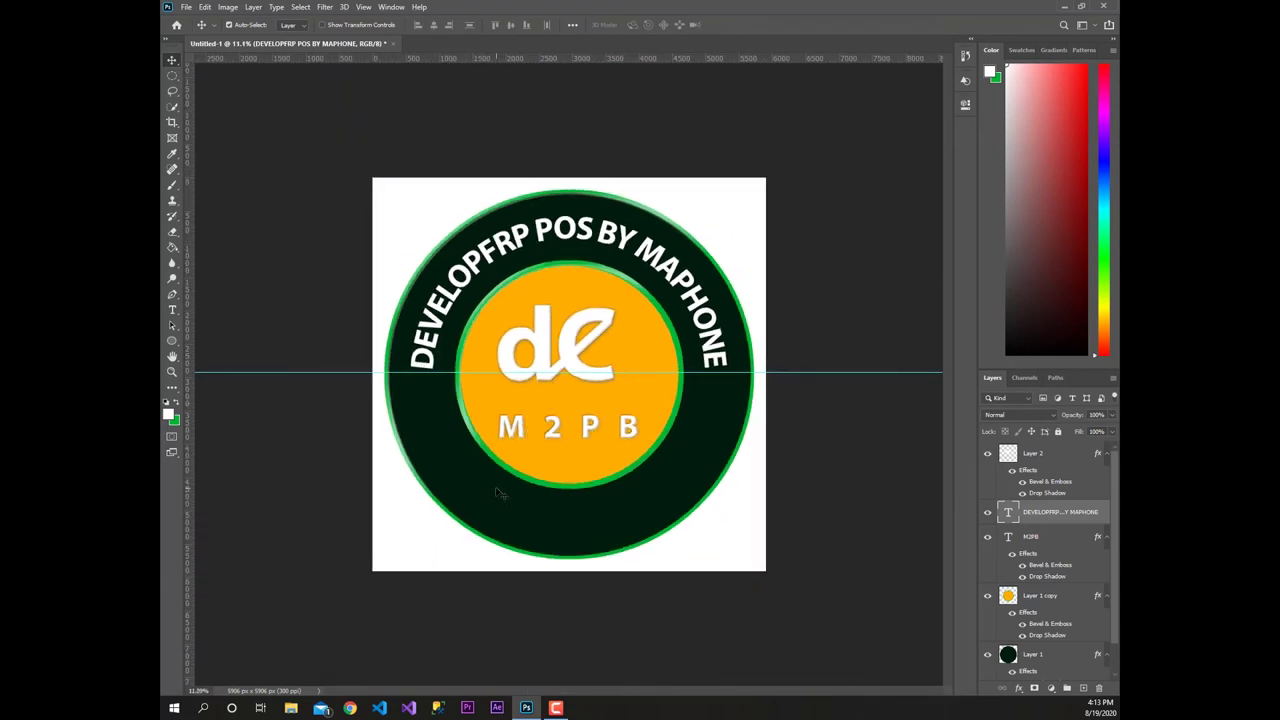
left_click(988, 453)
left_click(1035, 453)
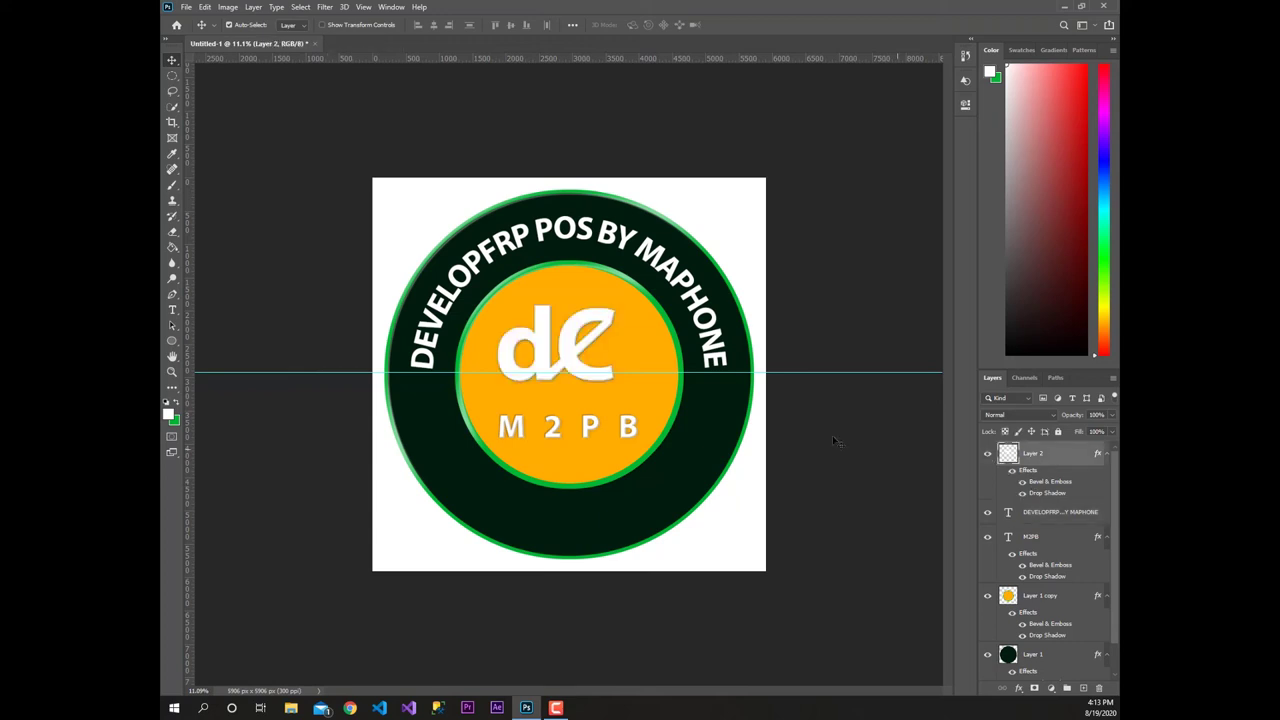
key("ctrl+t")
left_click_drag(616, 382, 634, 392)
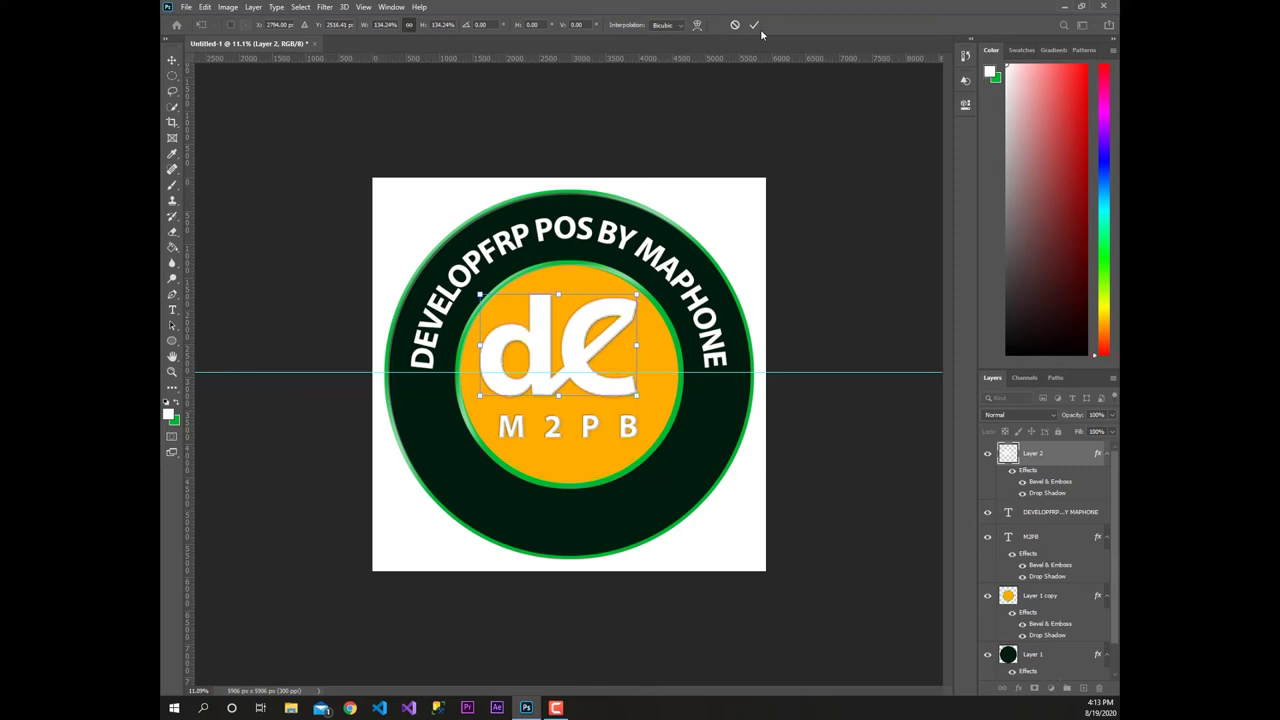
key("Return")
Select all the ring text and begin widening its tracking
key("t")
left_click(548, 262)
key("ctrl+a")
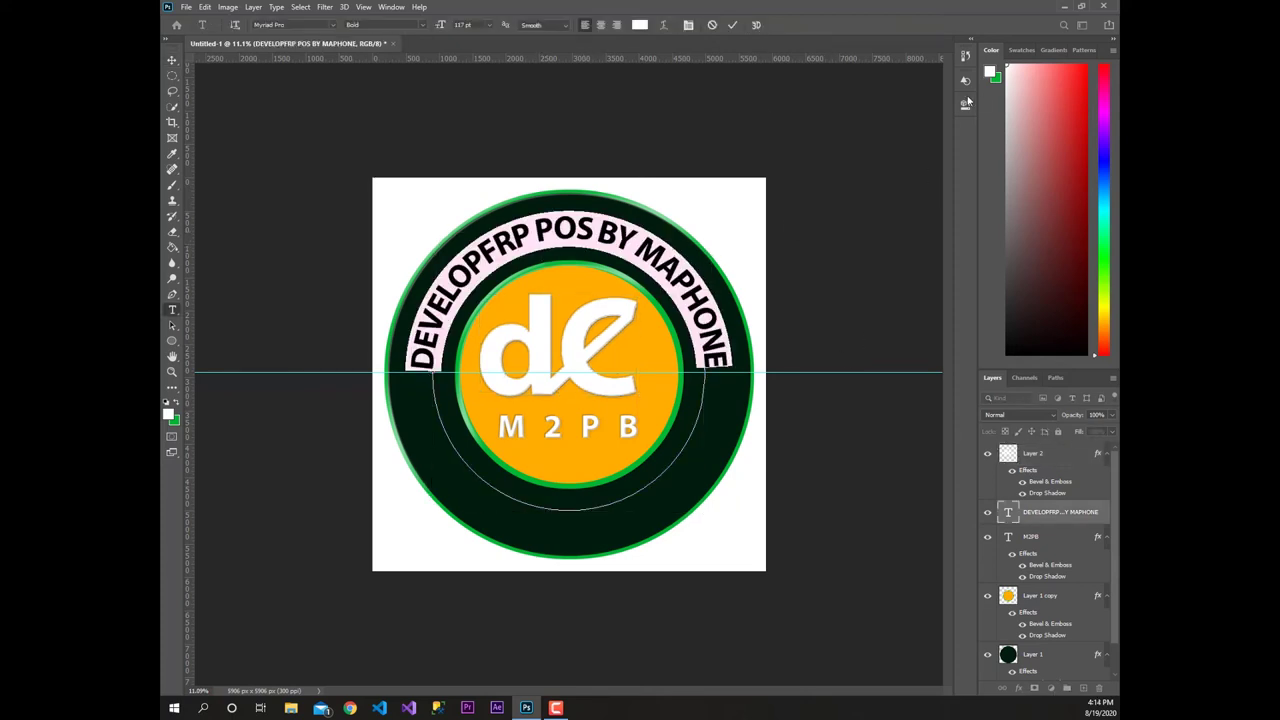
left_click(965, 103)
left_click_drag(858, 270, 870, 275)
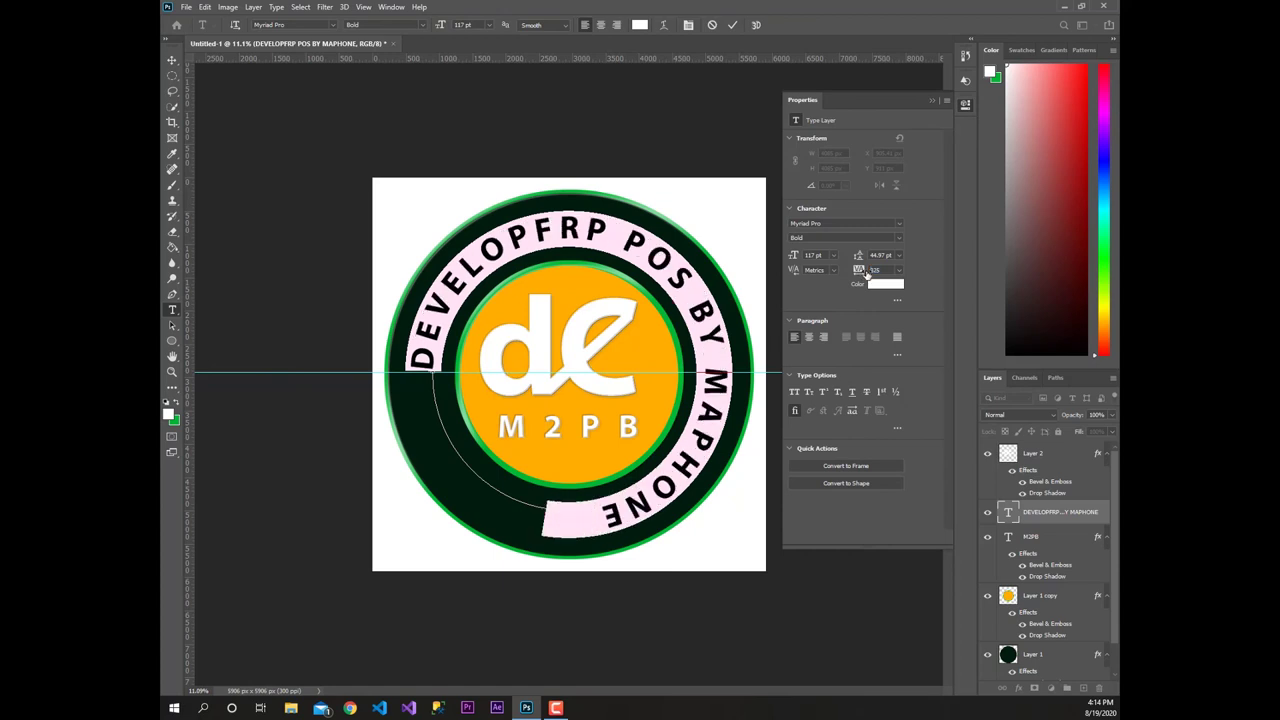
key("Up")
key("Up")
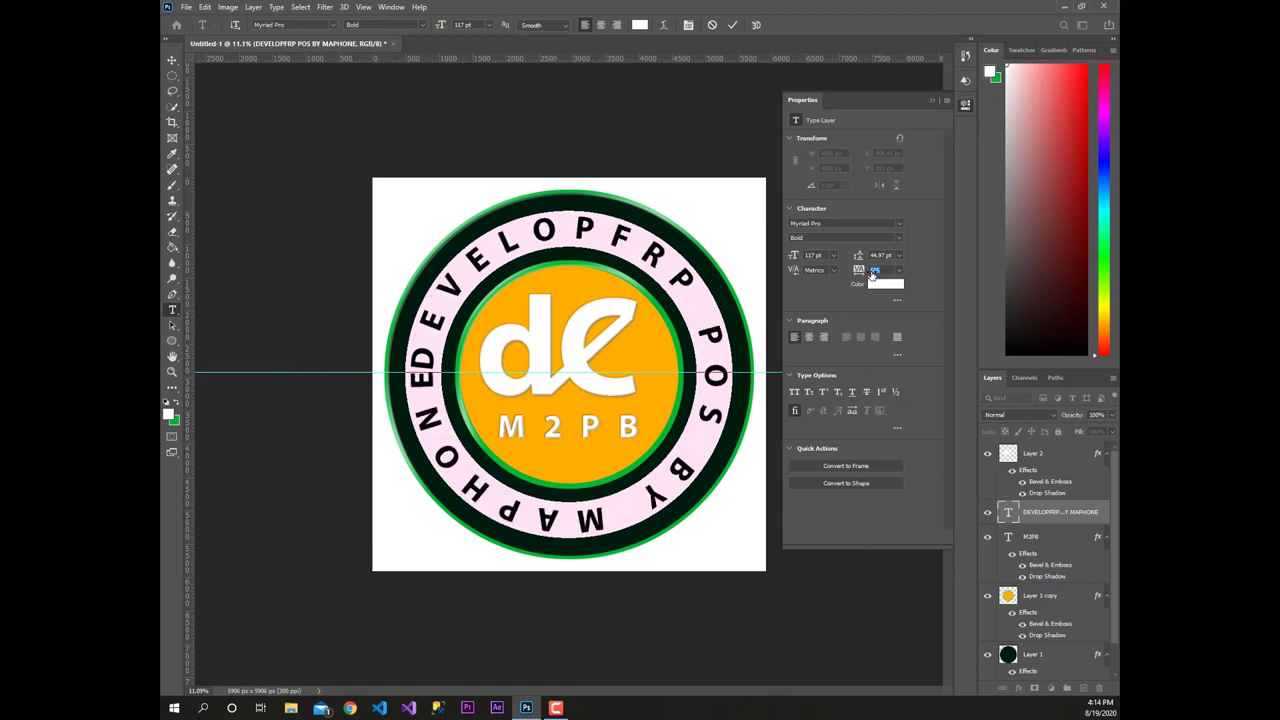
key("Up")
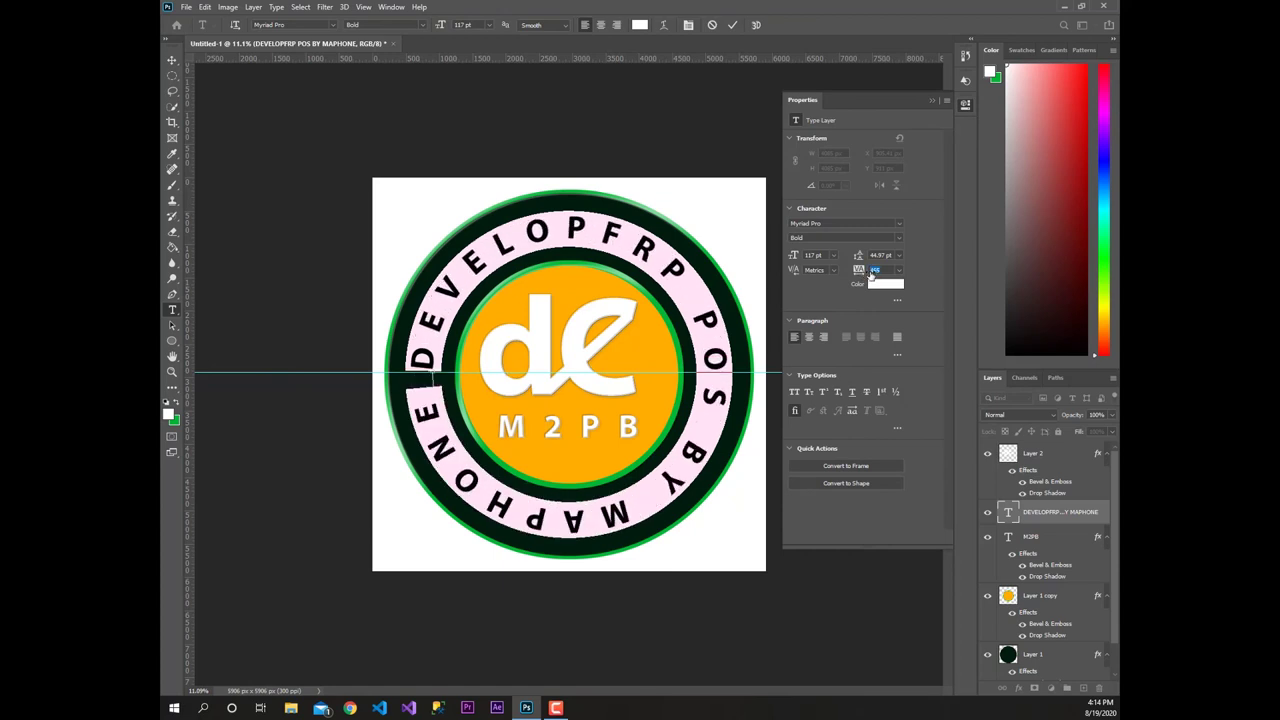
Set the ring text tracking to 480 and commit the edit
left_click(884, 269)
key("Up")
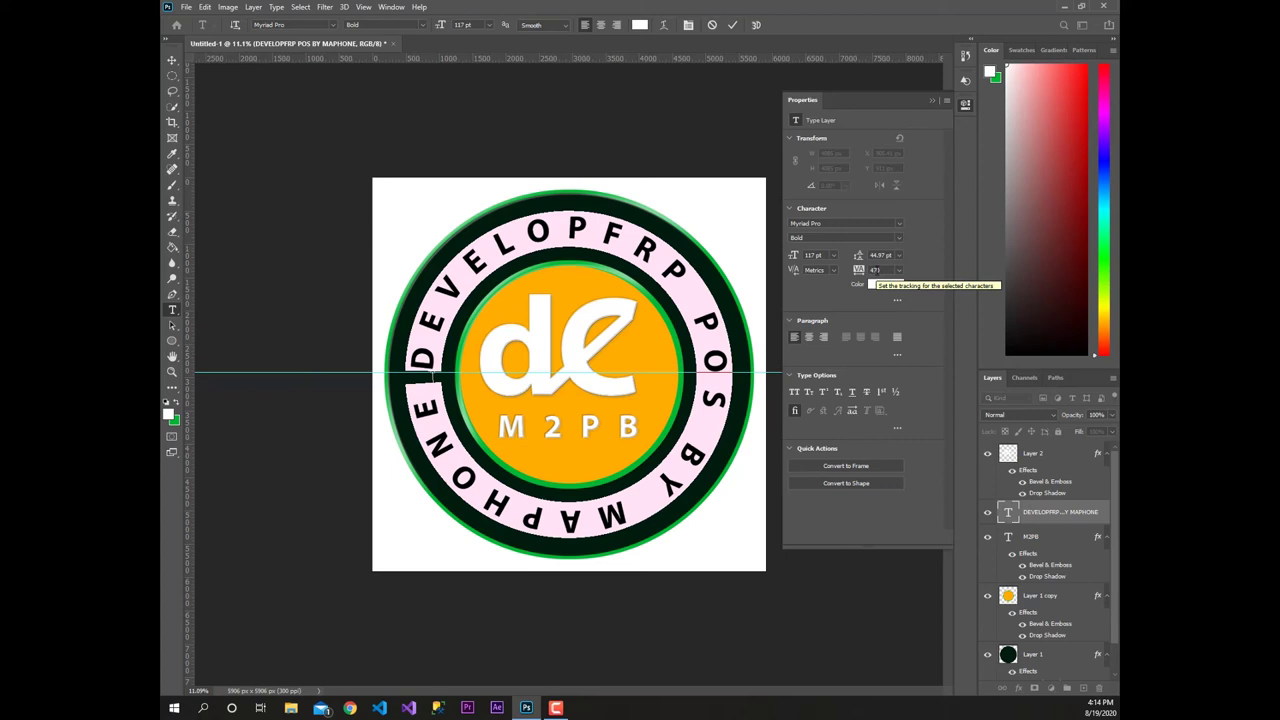
key("BackSpace")
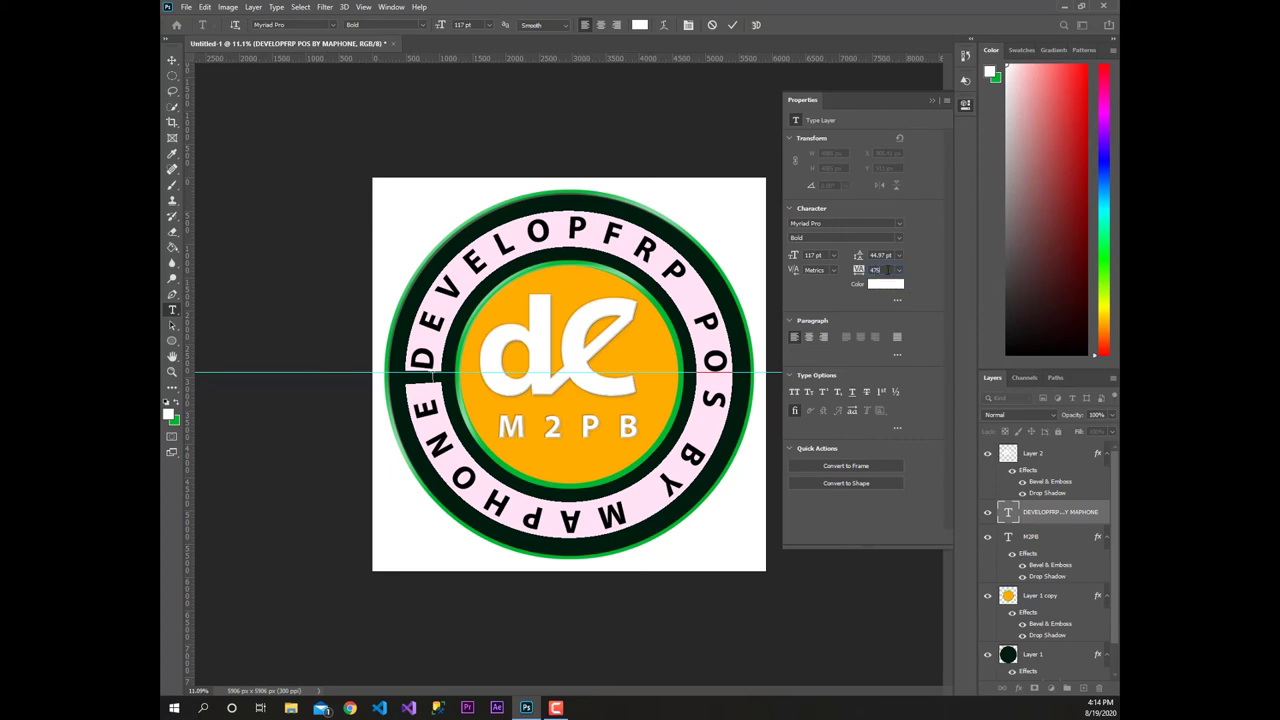
key("Return")
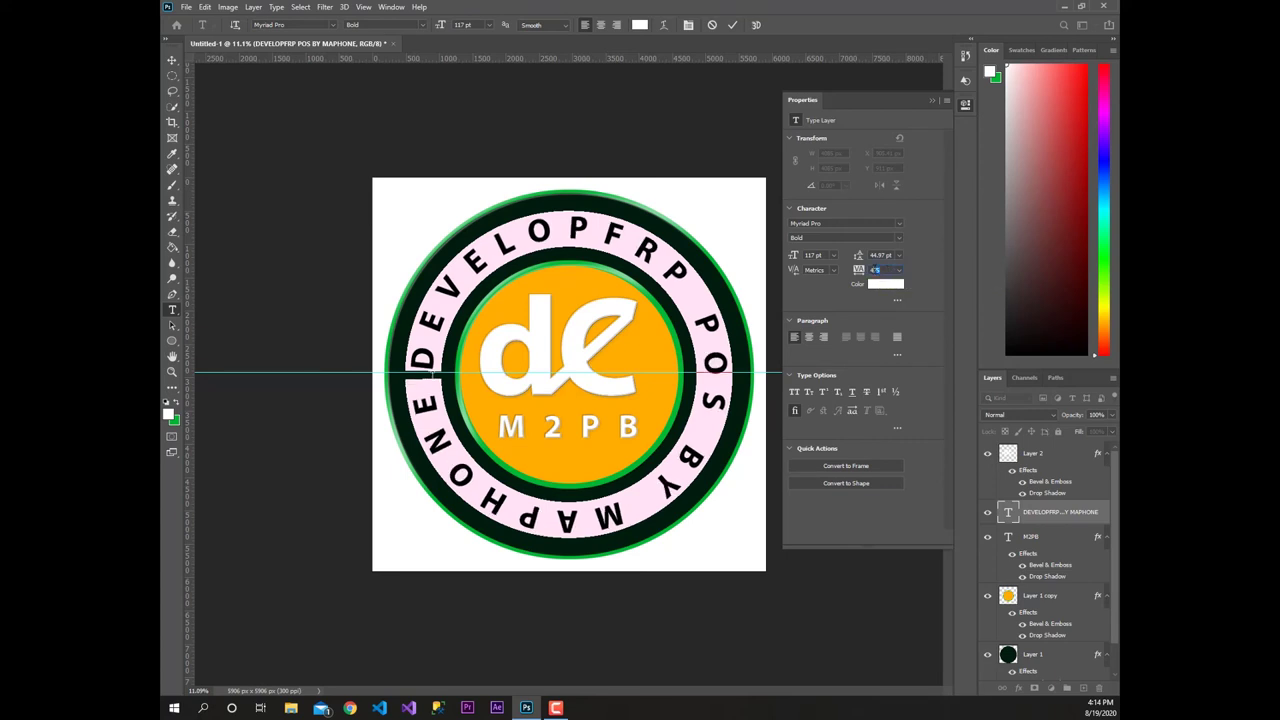
type("480")
key("Return")
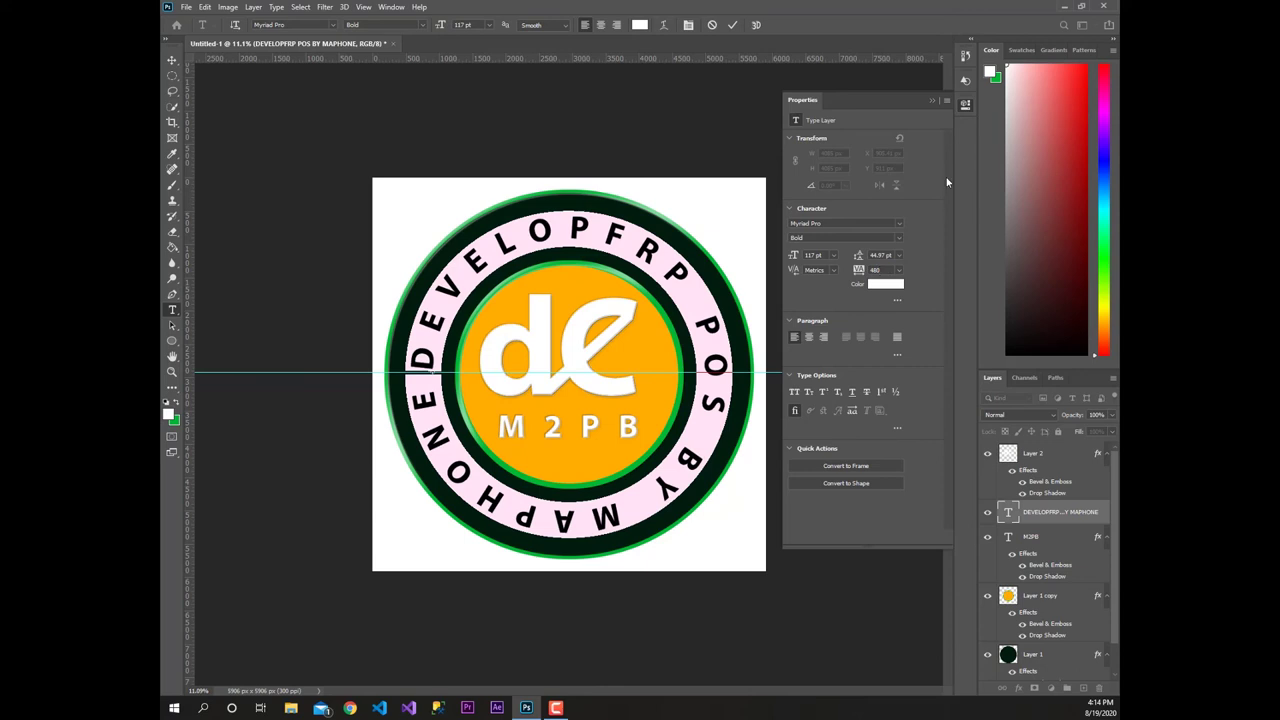
left_click(931, 100)
left_click(732, 25)
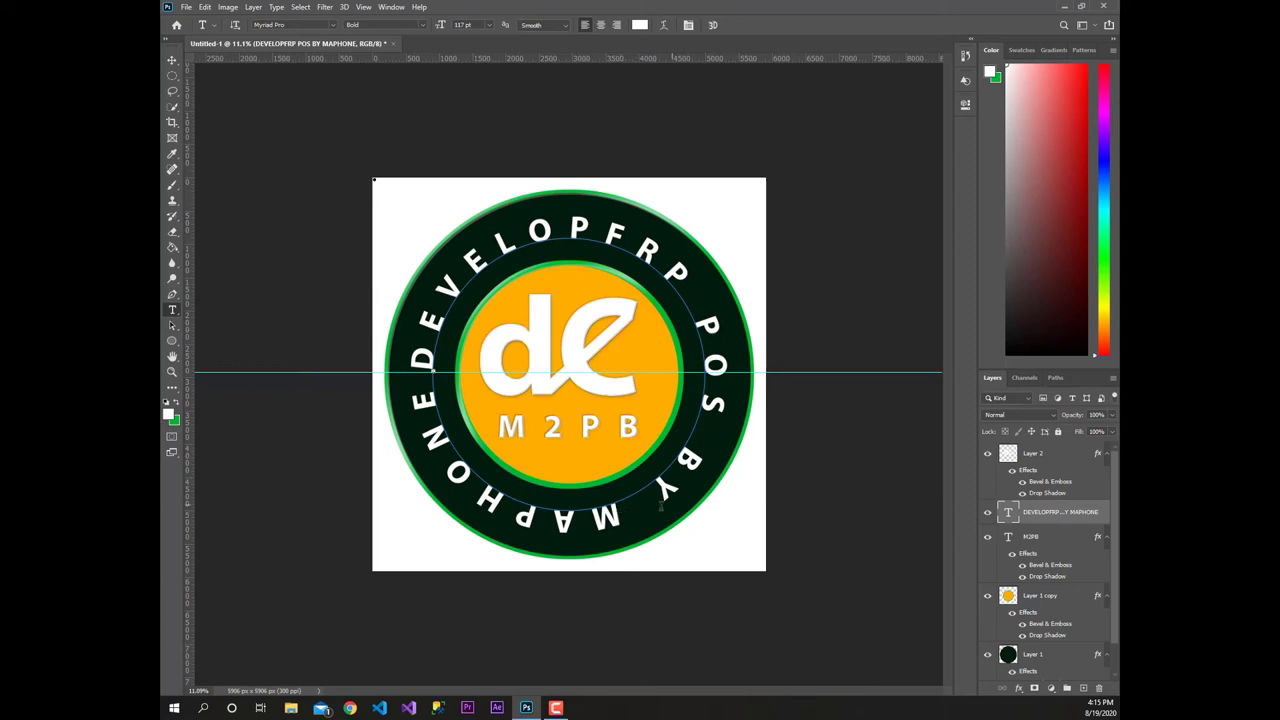
Delete the spaces before POS, BY and MAPHONE in the ring text
left_click(700, 303)
key("BackSpace")
left_click(700, 428)
key("BackSpace")
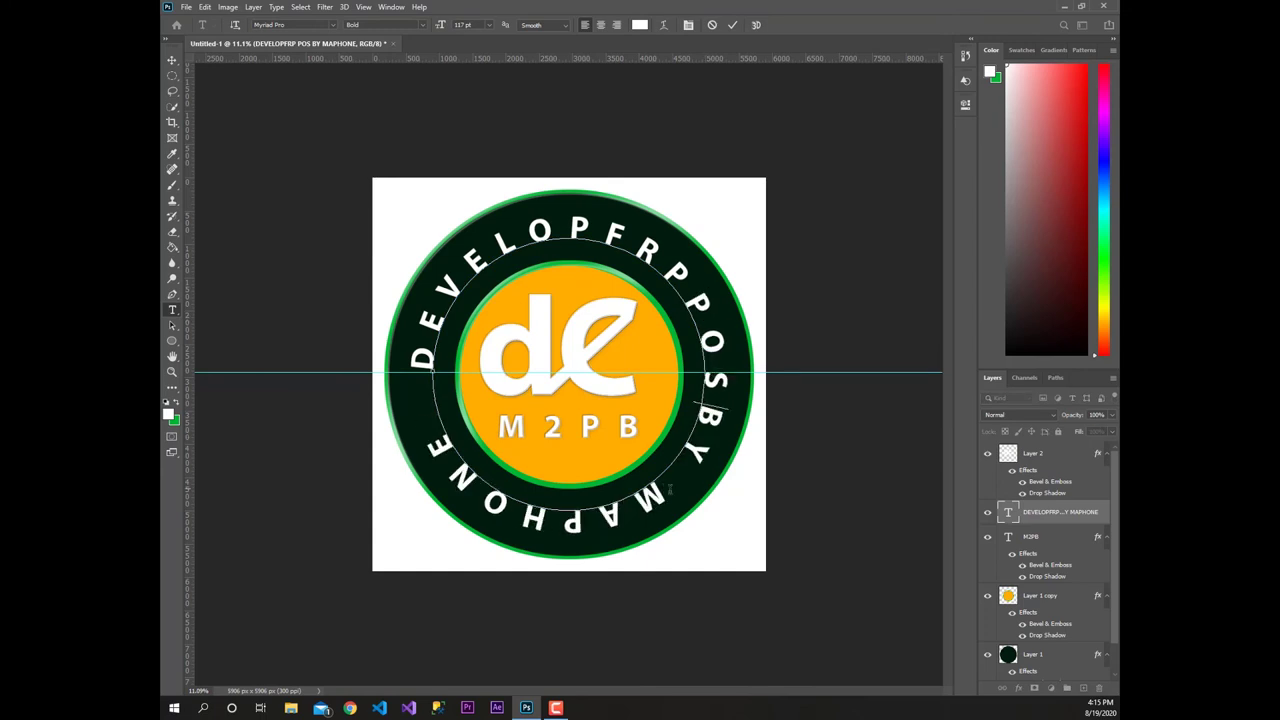
left_click(666, 488)
key("BackSpace")
Widen the tracking to about 580 so the letters wrap the ring evenly, then commit
key("ctrl+a")
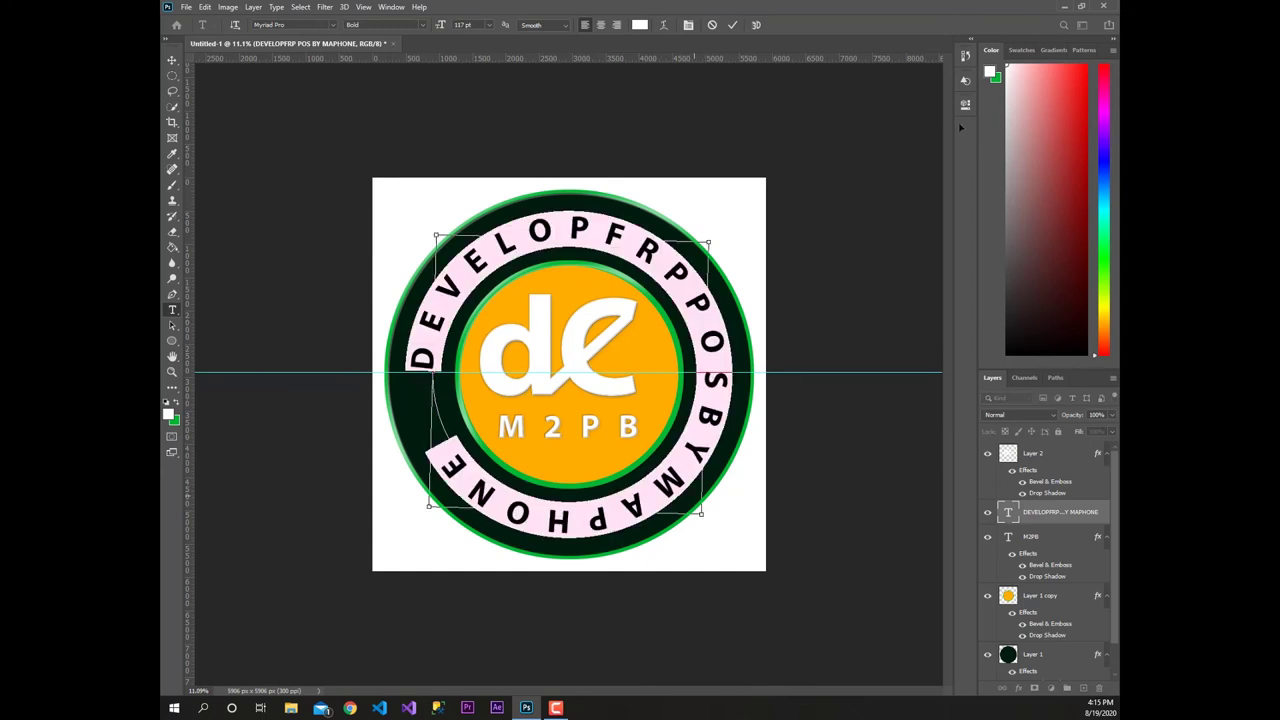
left_click(965, 103)
left_click_drag(858, 272, 870, 272)
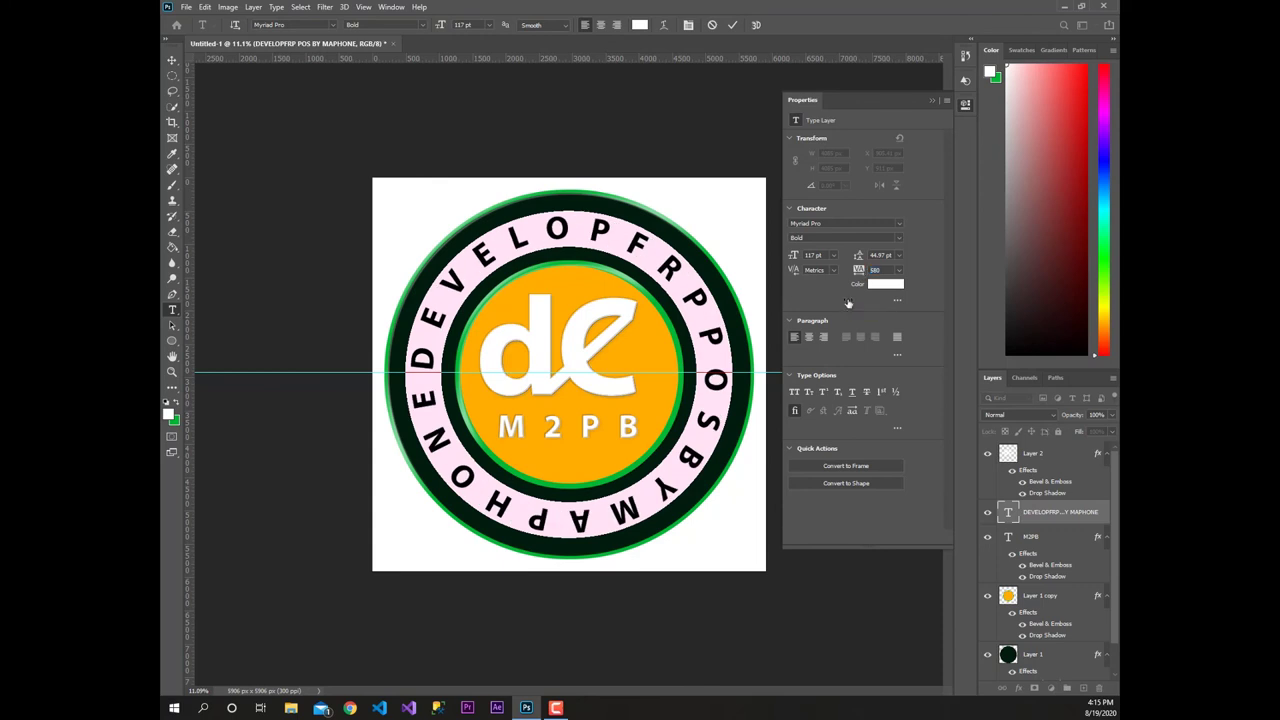
left_click_drag(860, 271, 858, 271)
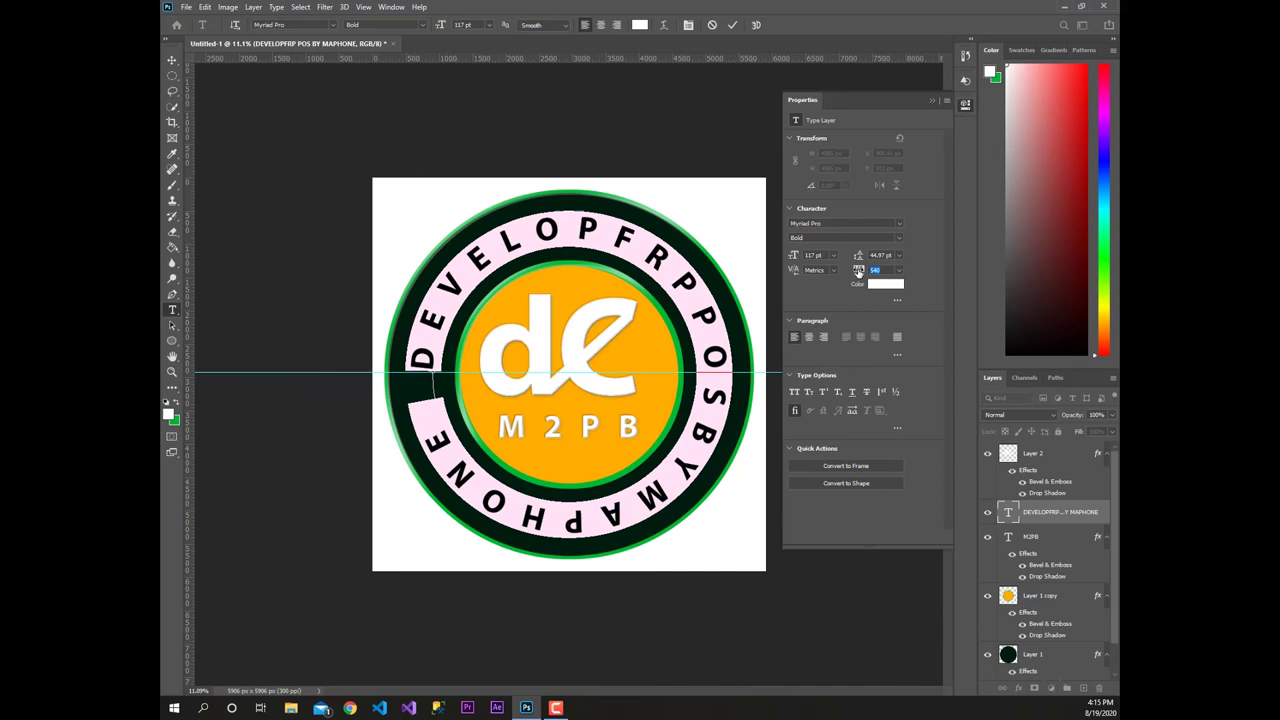
left_click_drag(858, 271, 860, 271)
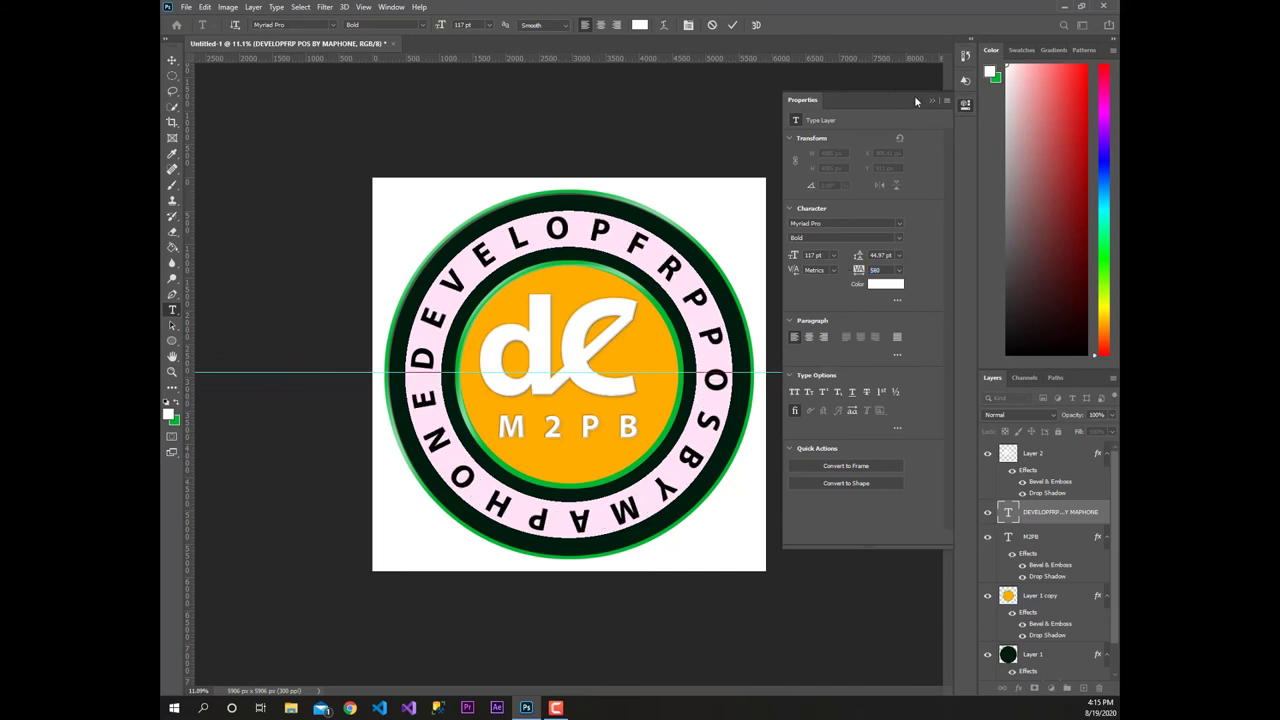
left_click(905, 101)
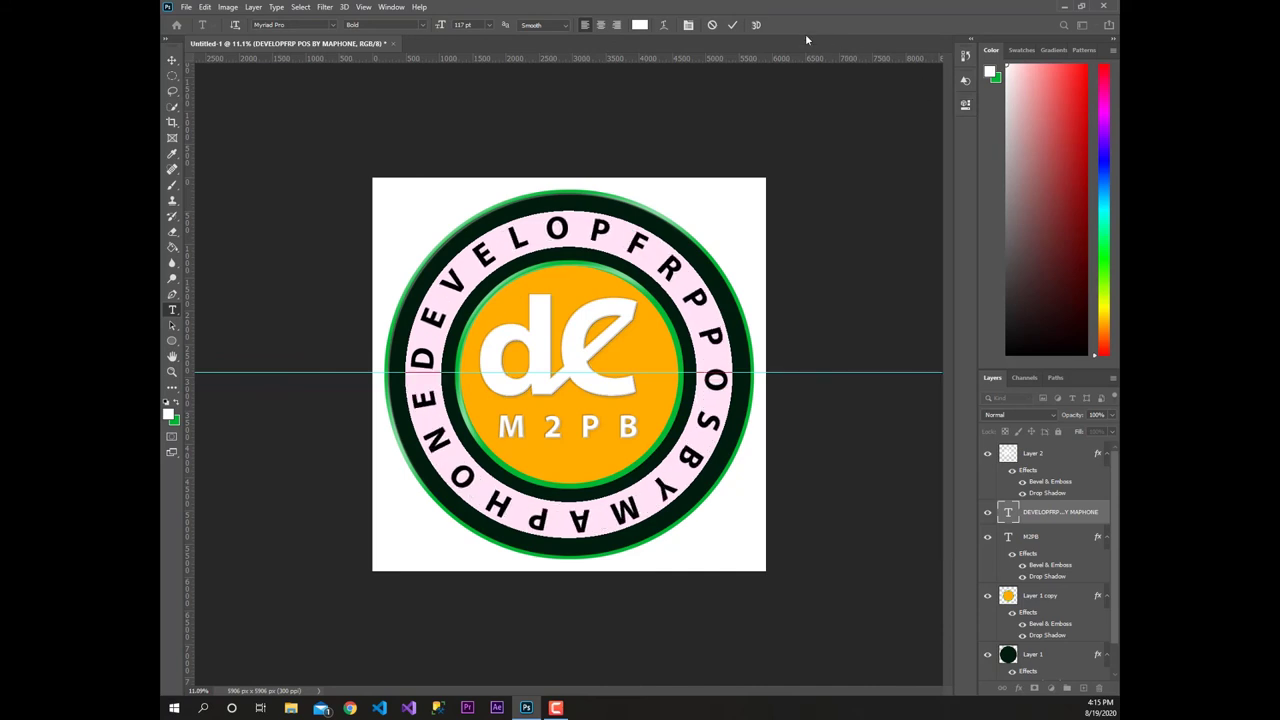
left_click(734, 26)
Apply a Bevel & Emboss layer effect to the ring text
key("v")
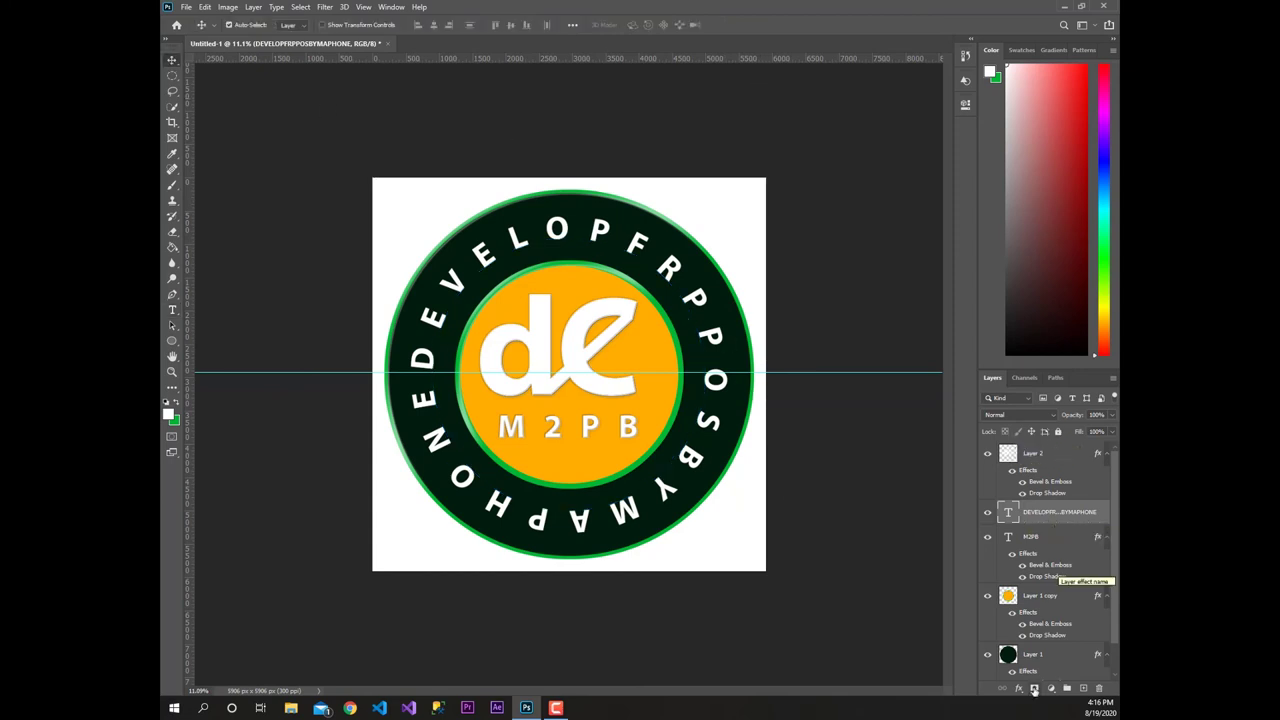
left_click(1019, 688)
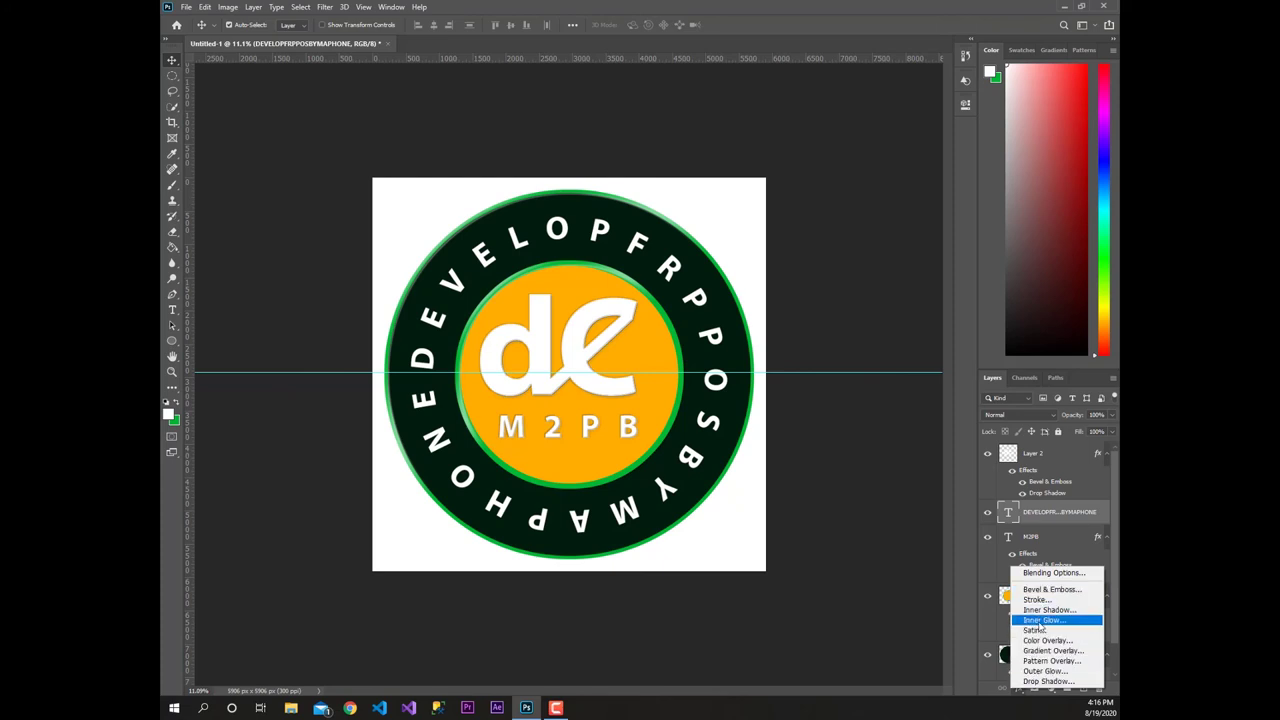
left_click(1050, 589)
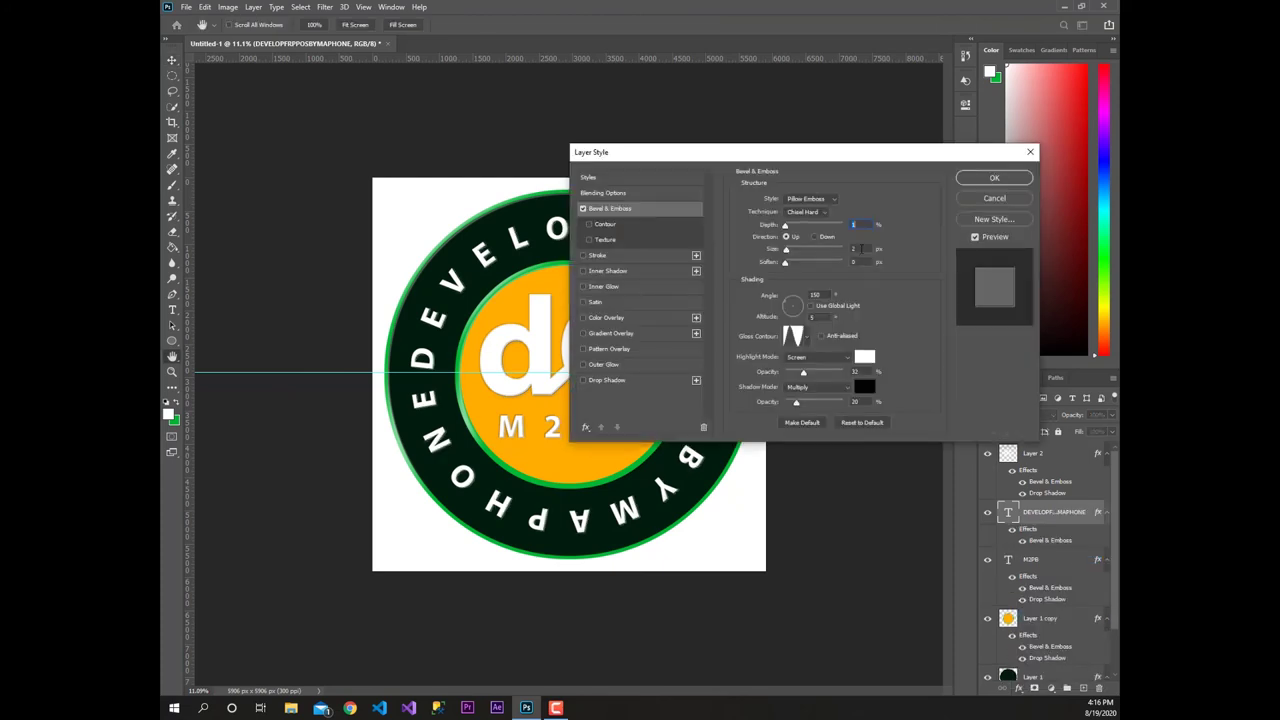
left_click(969, 181)
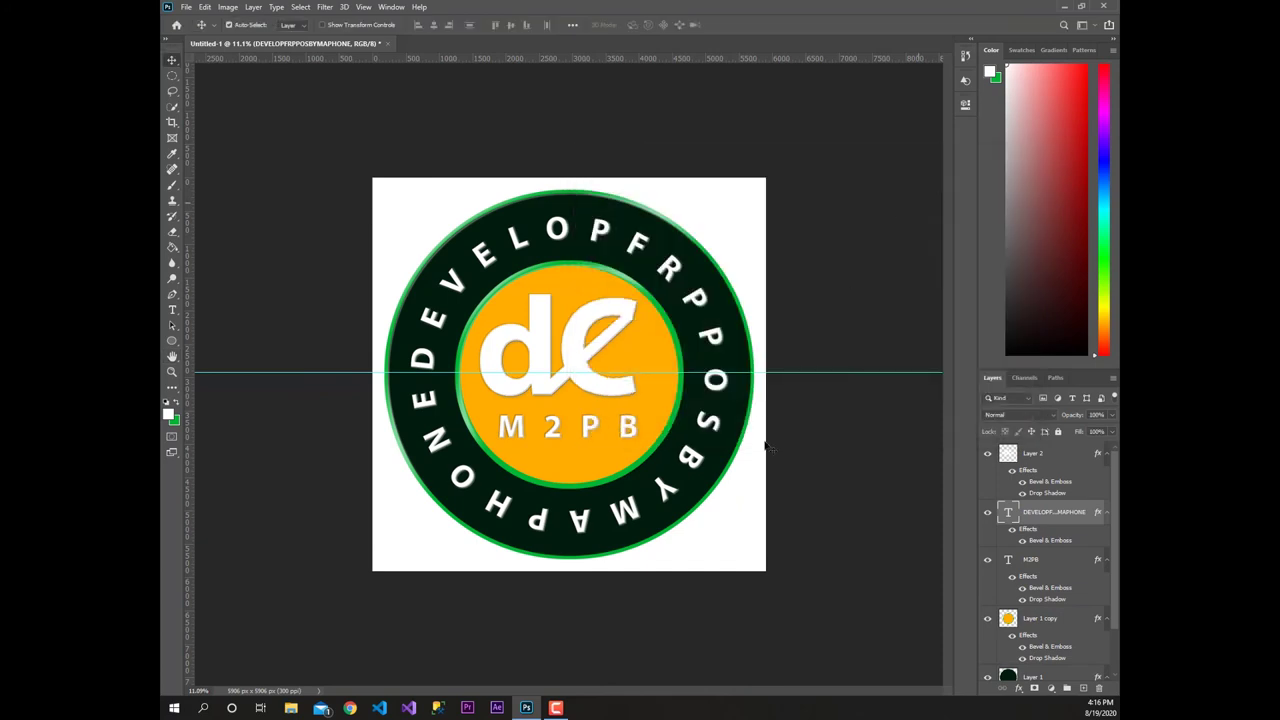
Fill the orange inner circle on Layer 1 copy with dark green using the Paint Bucket
right_click(1037, 615)
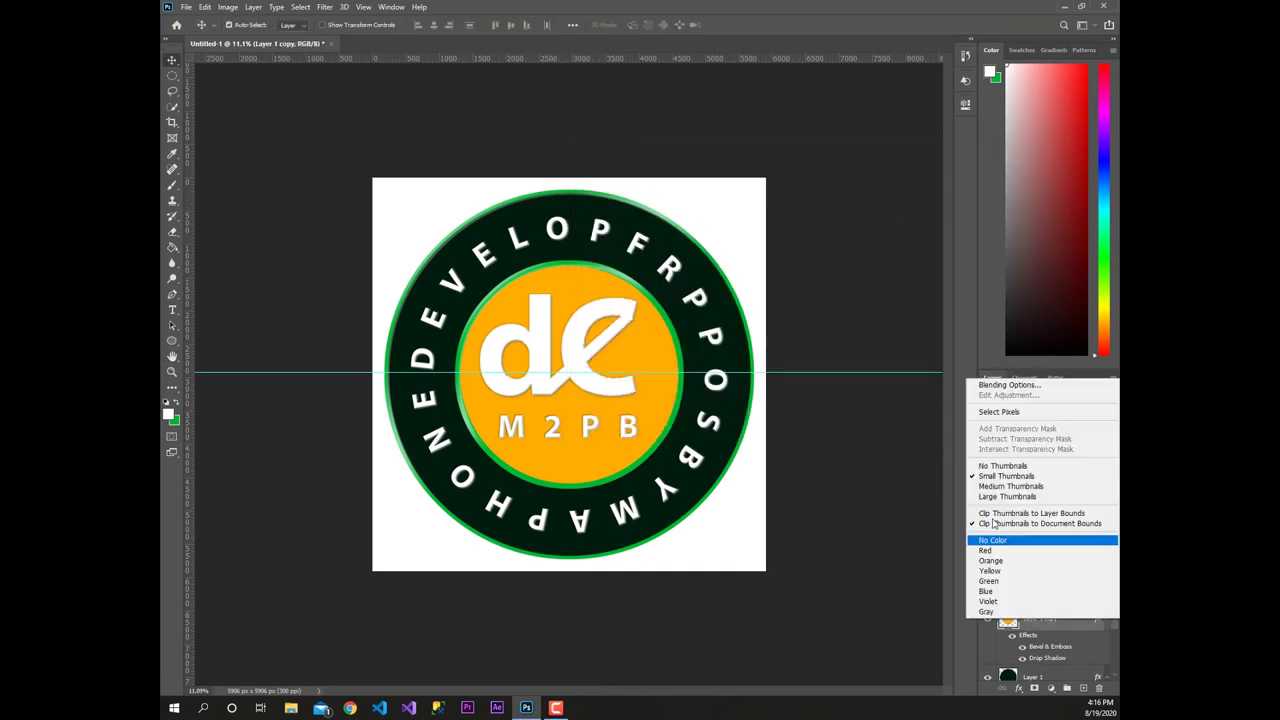
left_click(999, 411)
left_click(172, 247)
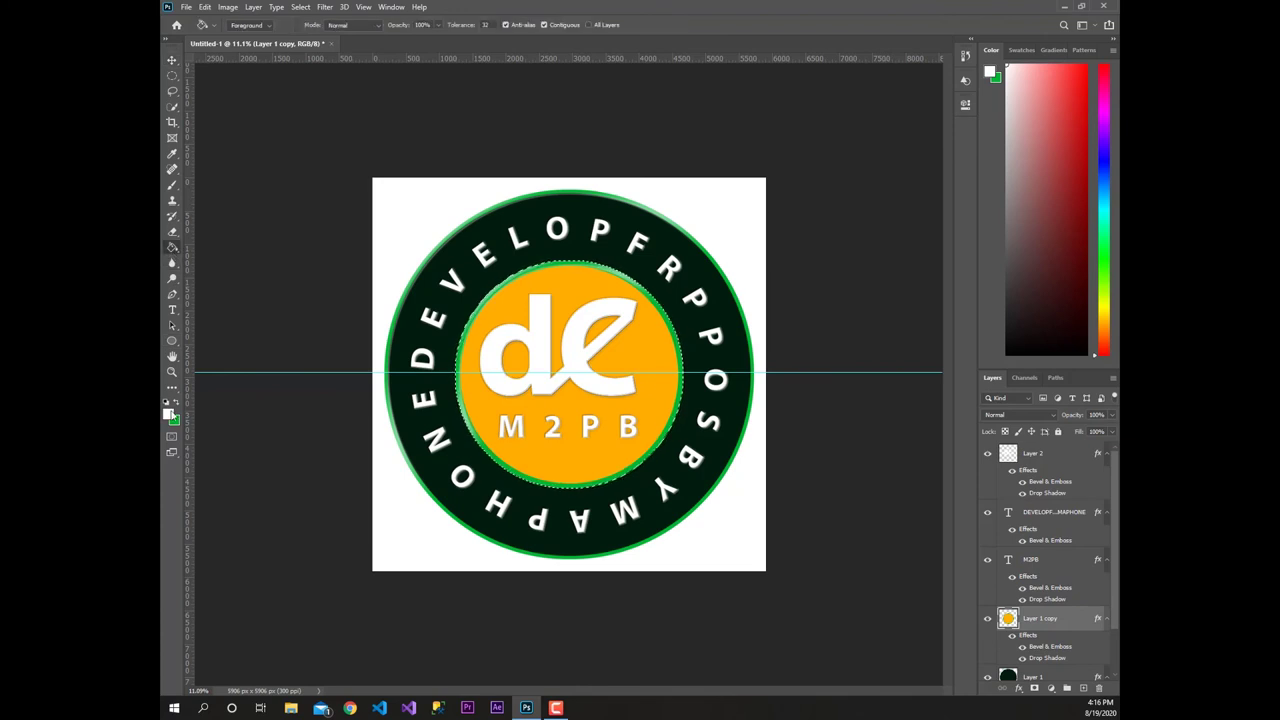
left_click(168, 416)
left_click(524, 395)
left_click(634, 300)
left_click(628, 379)
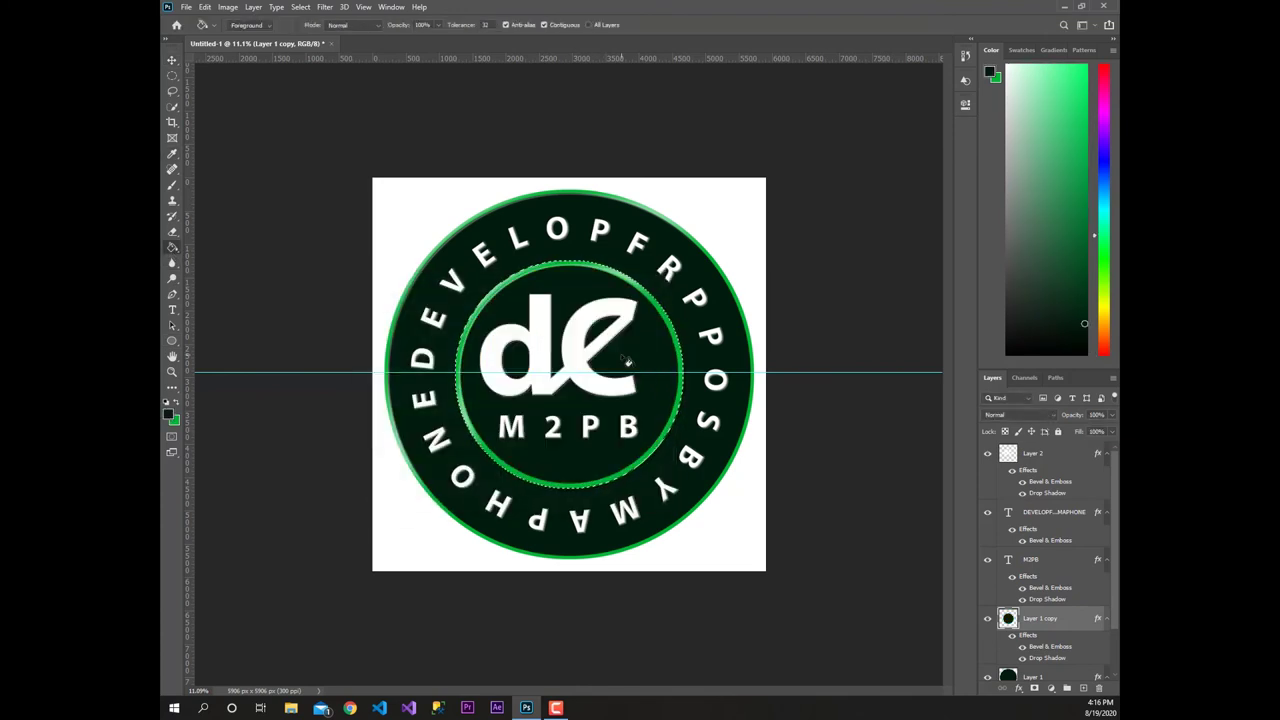
key("ctrl+d")
Select all badge layers and free-transform them to enlarge the badge
left_click(172, 60)
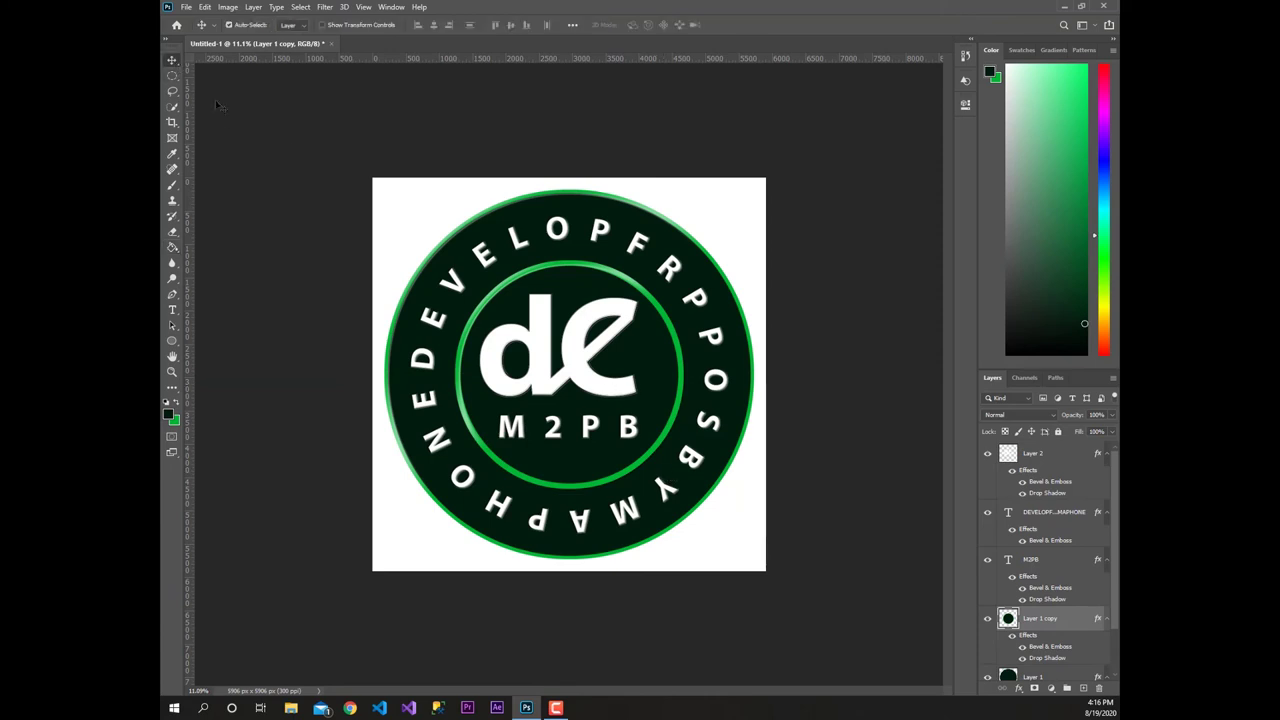
key("ctrl+alt+a")
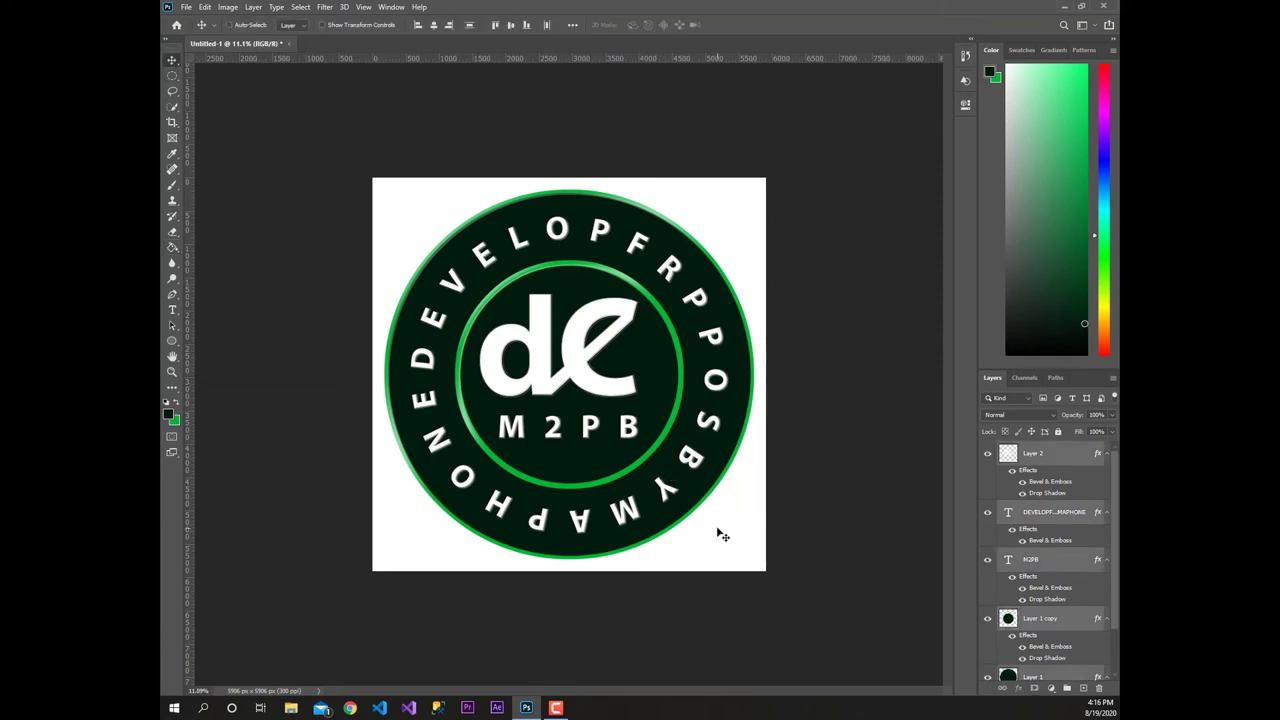
key("ctrl+t")
left_click_drag(754, 561, 762, 568)
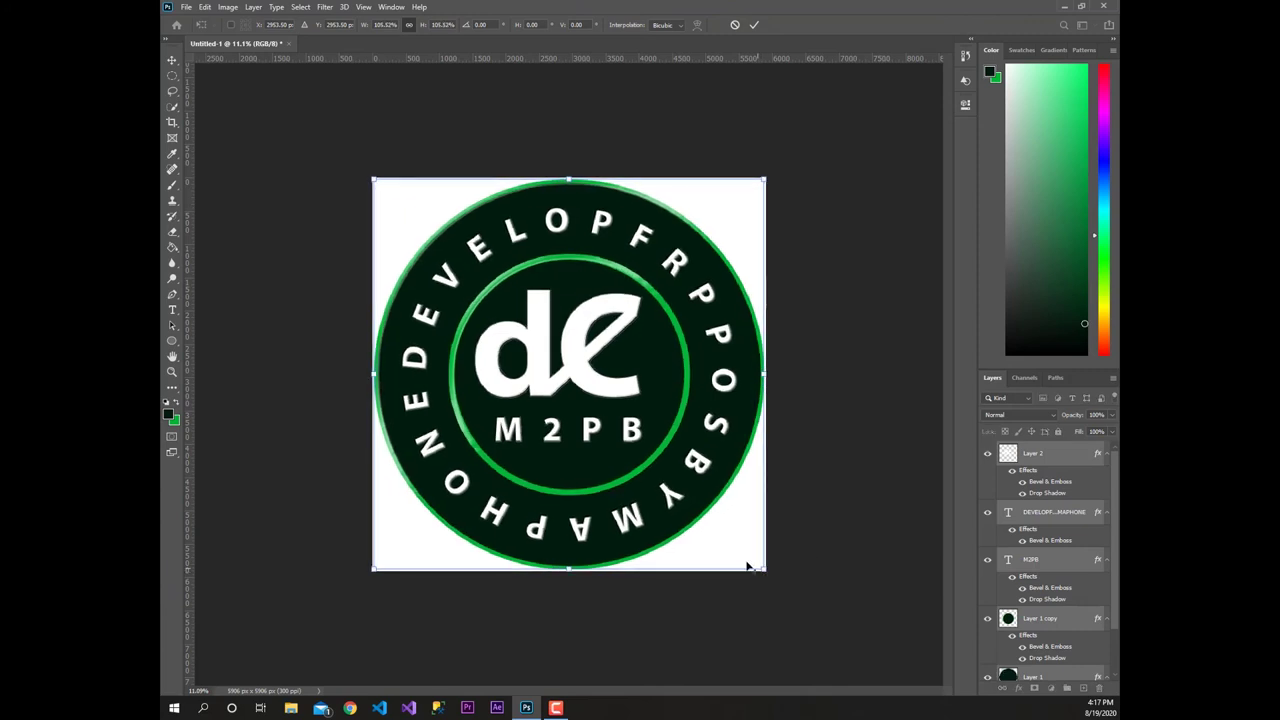
Commit the badge enlargement, delete Layer 2 and hide the white Background layer
key("Return")
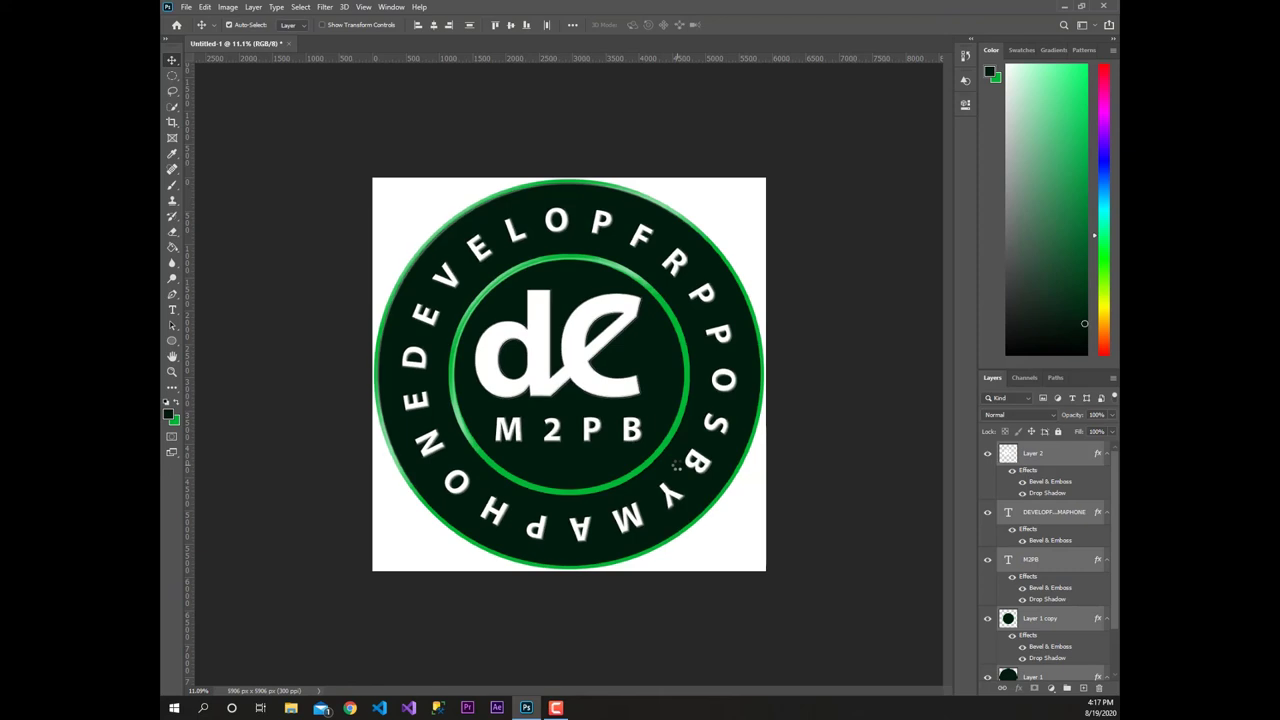
key("Delete")
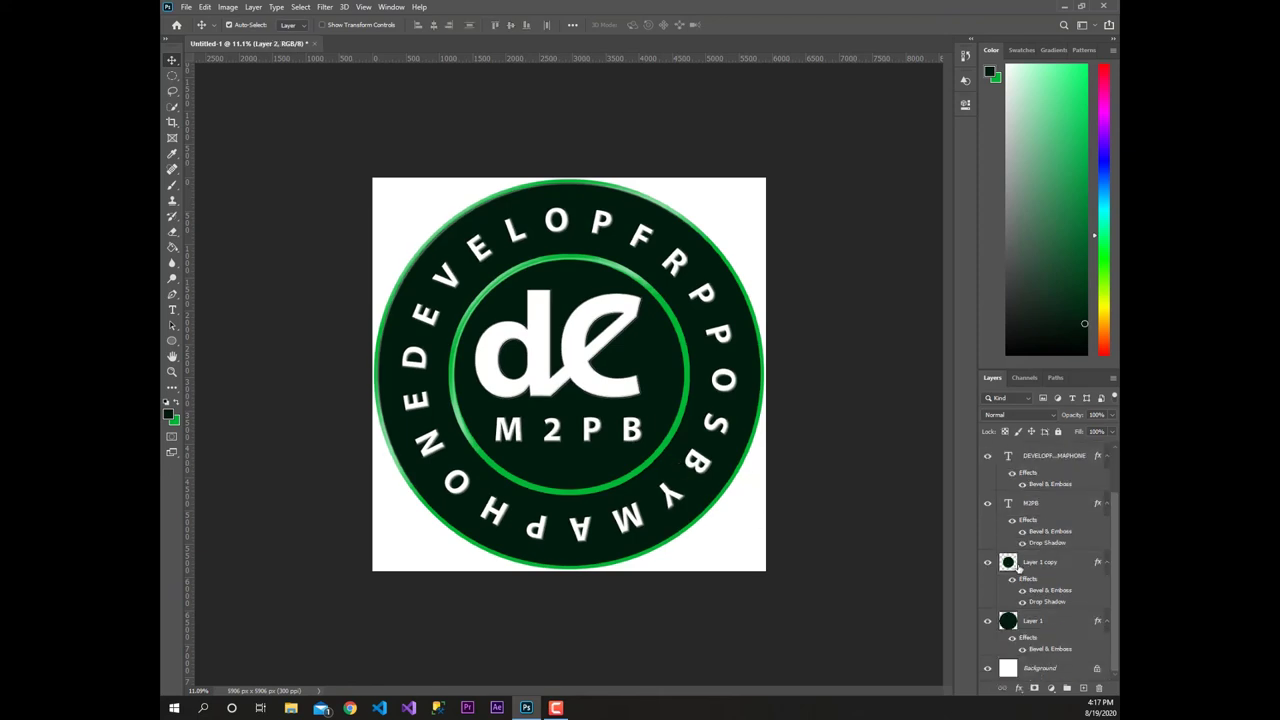
left_click(987, 668)
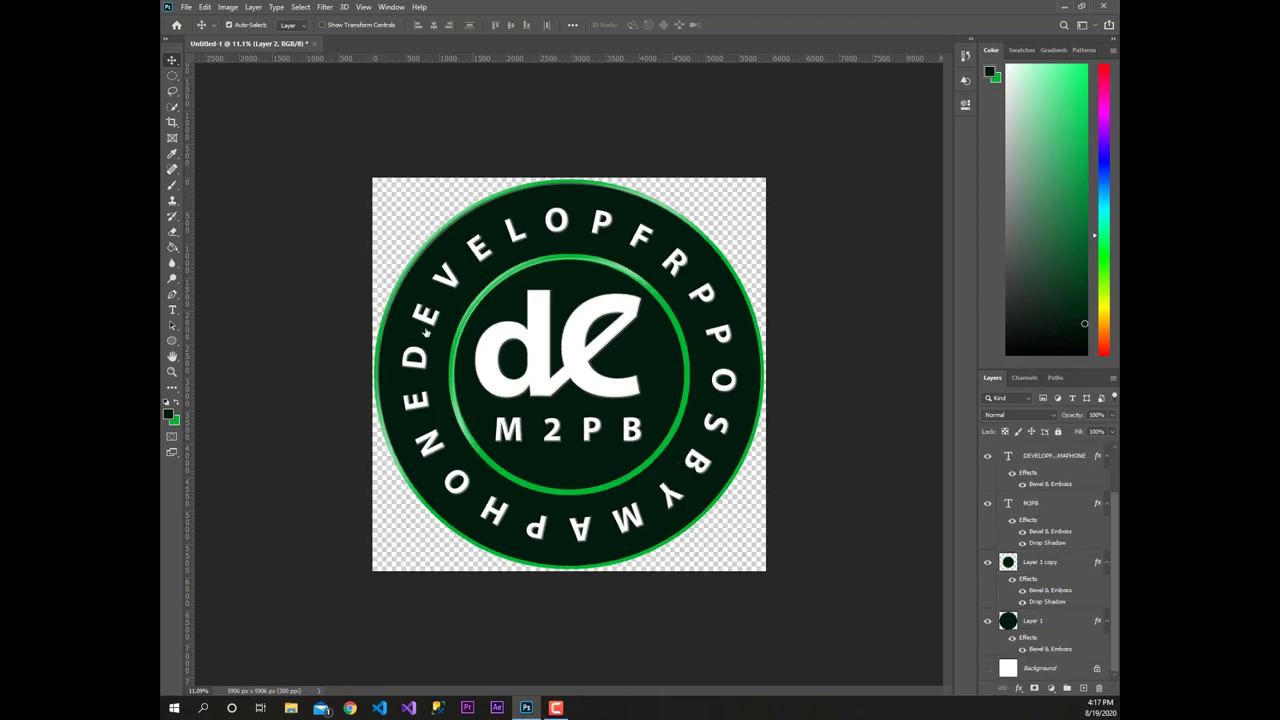
Save the document as logo m2pb.psd in the D:\PHOTO folder
left_click(186, 7)
left_click(335, 182)
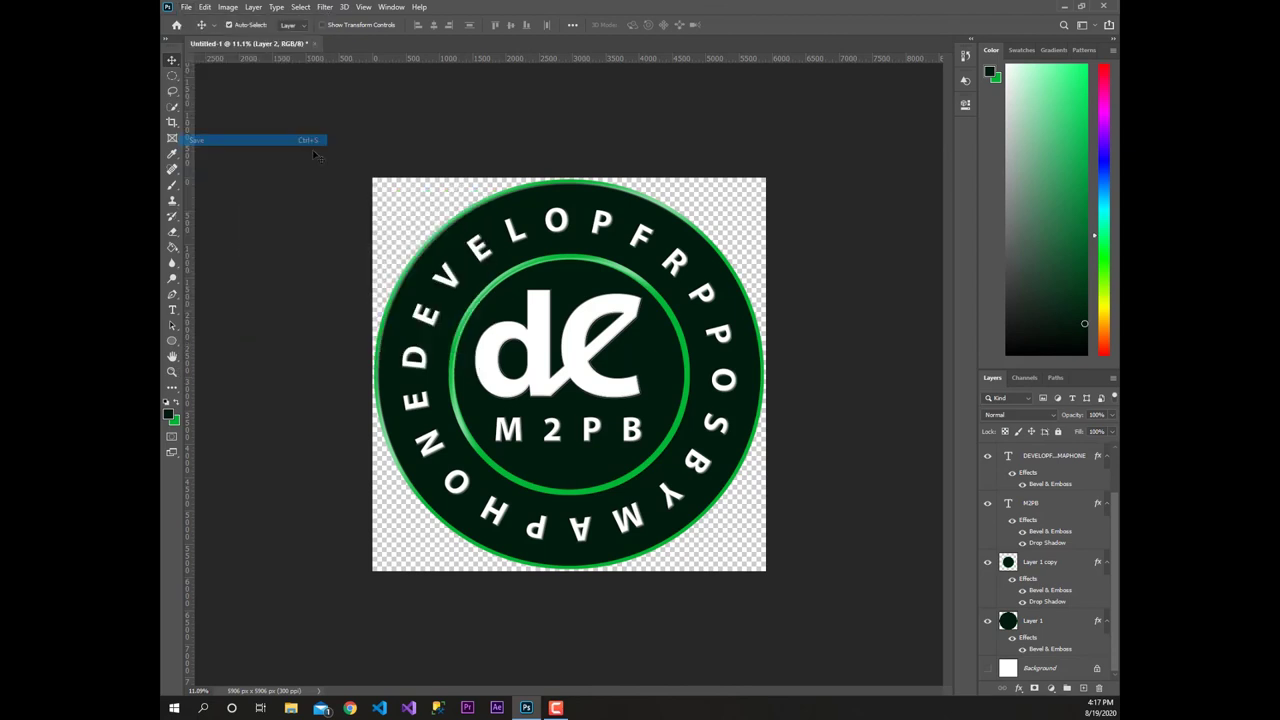
left_click(714, 369)
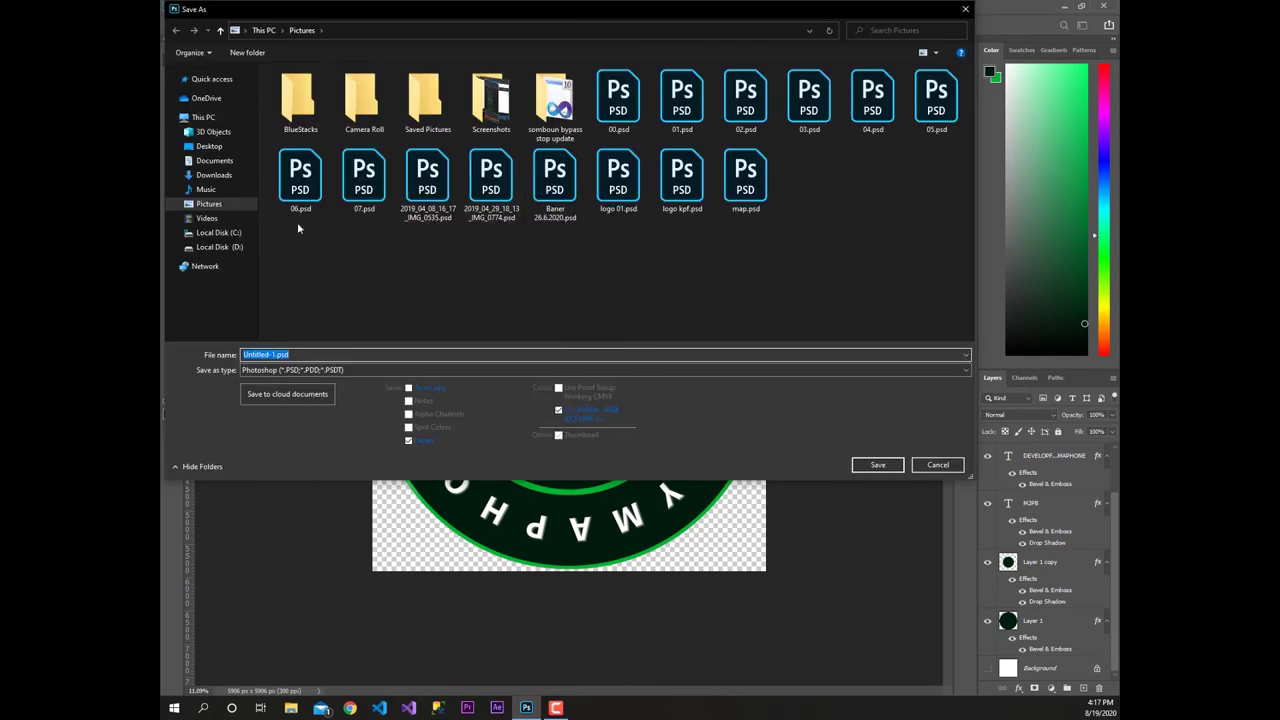
left_click(219, 246)
scroll(376, 250, "down", 5)
left_click(376, 247)
left_click(330, 354)
type("logo")
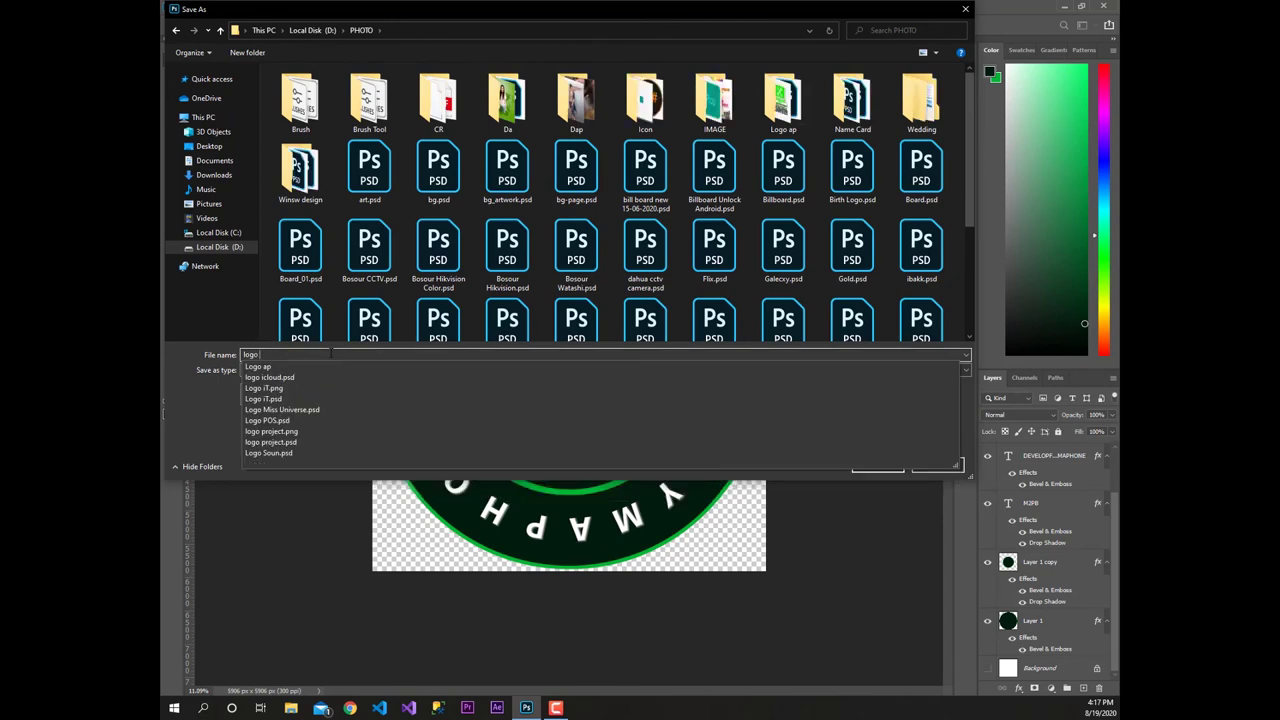
type(" m2pb")
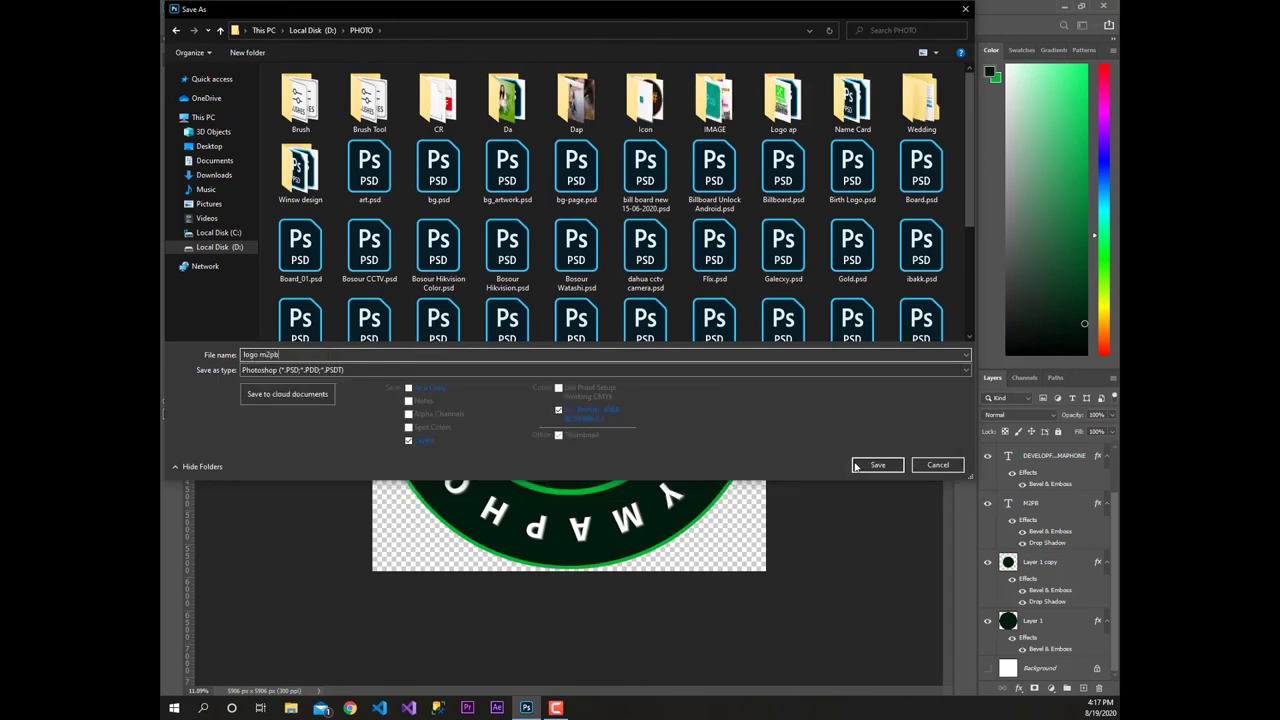
left_click(870, 465)
left_click(770, 143)
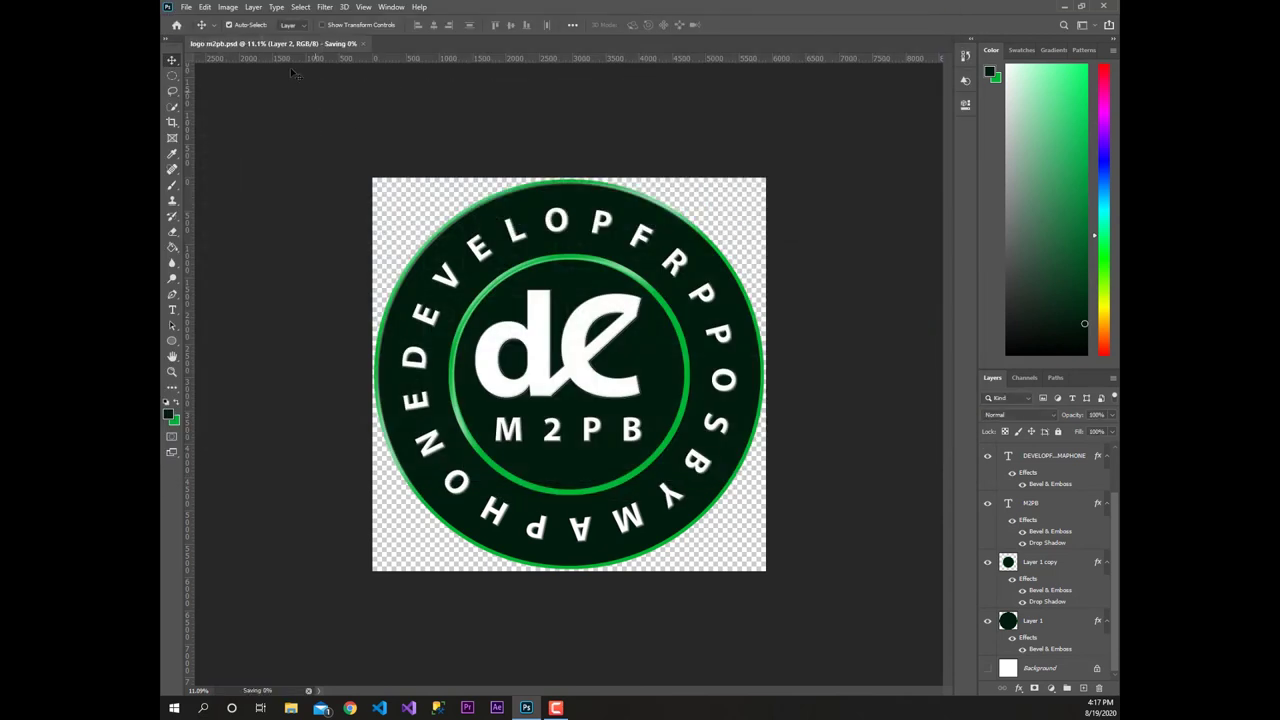
left_click(186, 7)
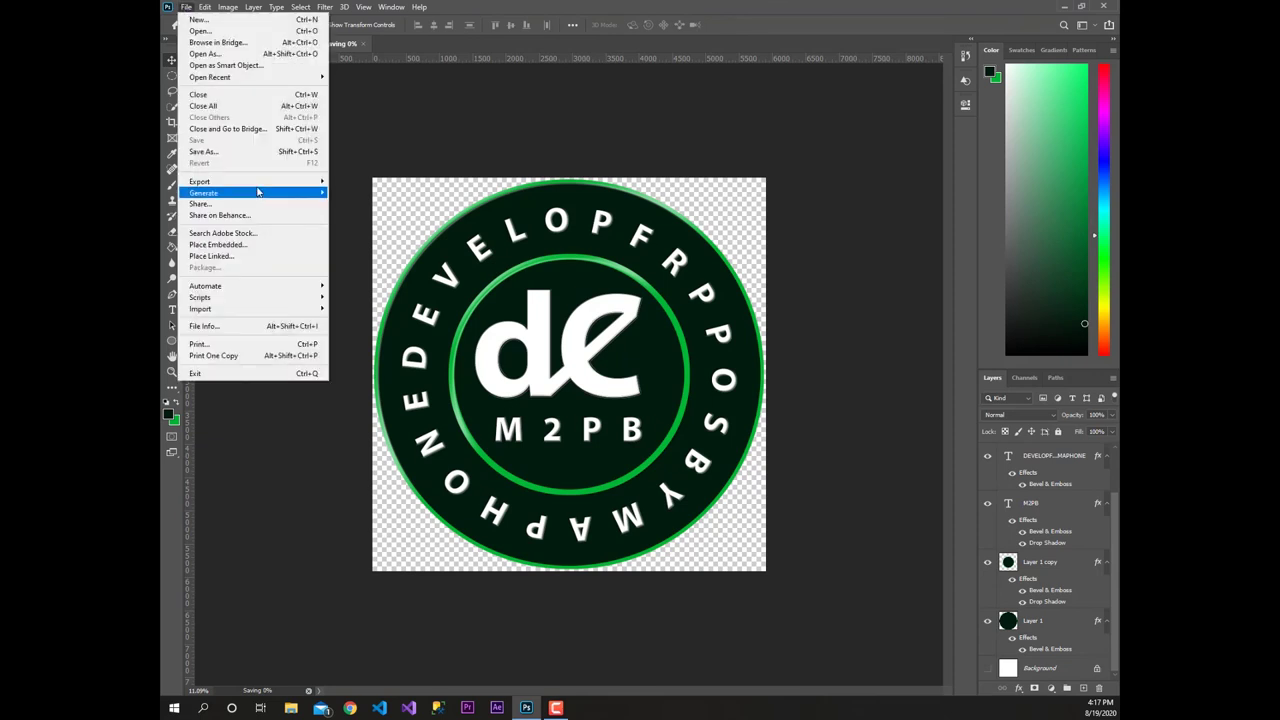
Export the badge as a transparent 5906 × 5906 PNG, logo m2pb.png, to the desktop
left_click(486, 139)
mouse_move(200, 181)
left_click(186, 7)
left_click(360, 192)
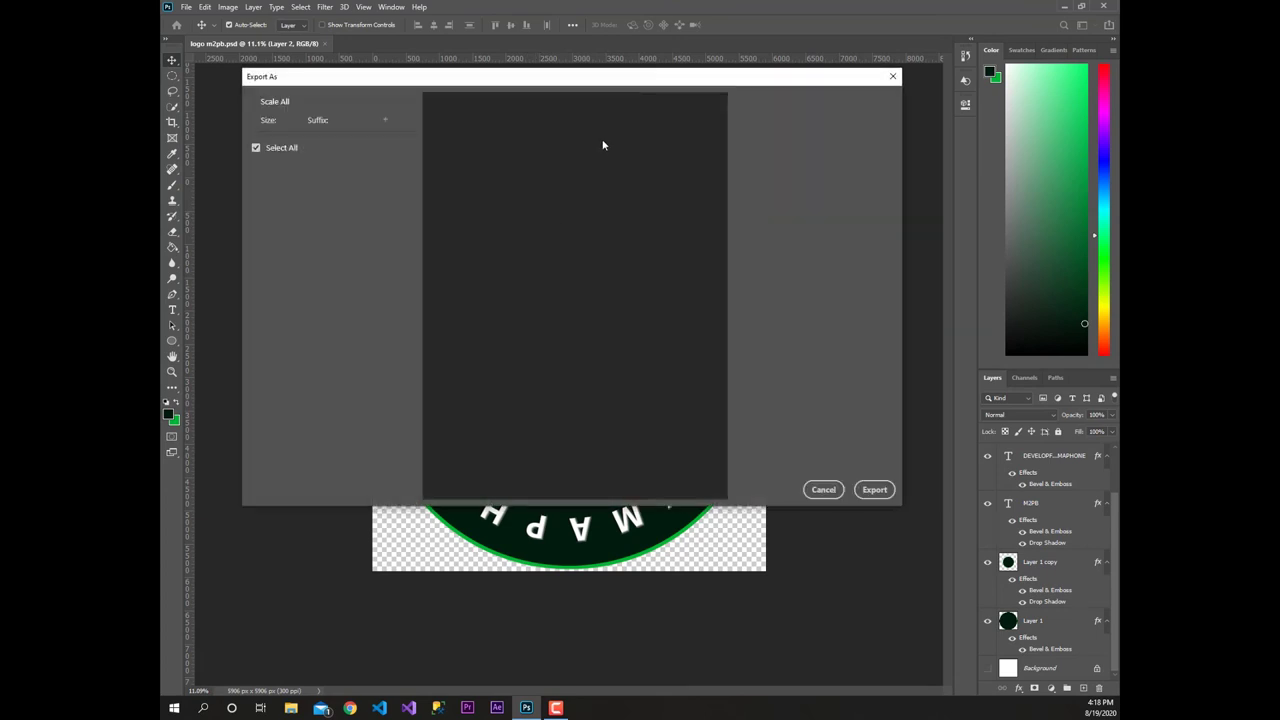
left_click(822, 122)
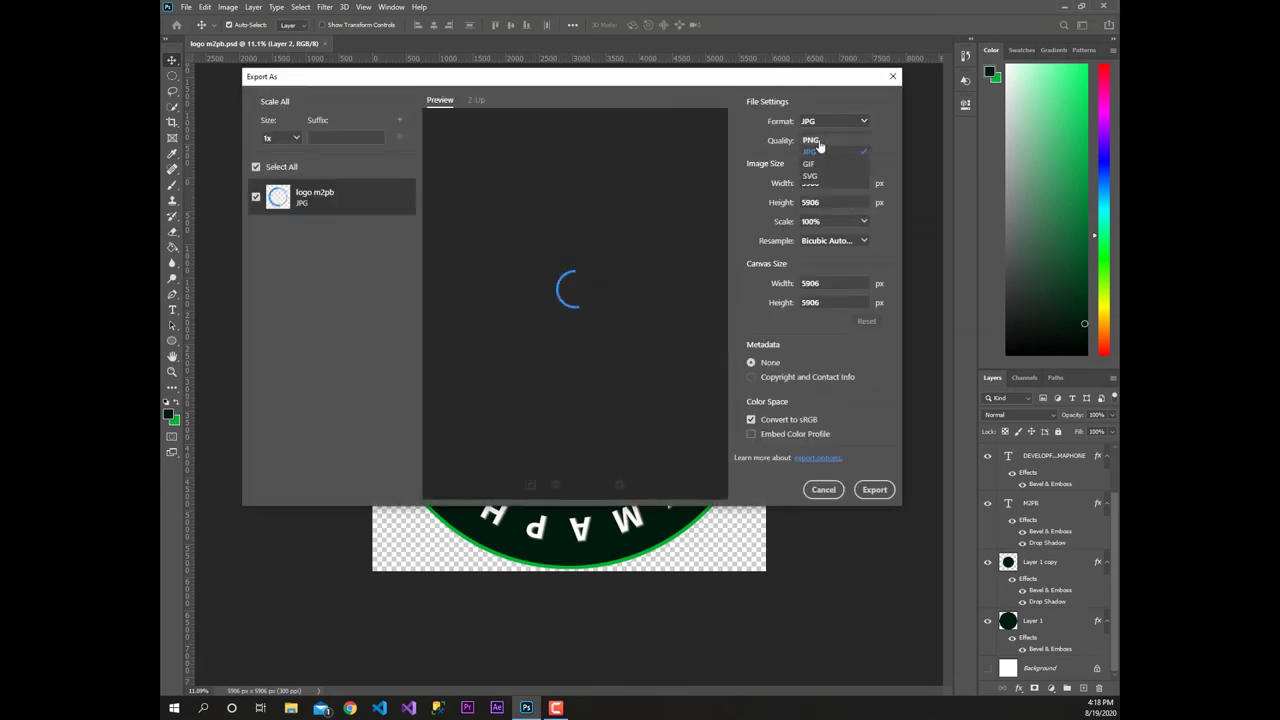
left_click(820, 142)
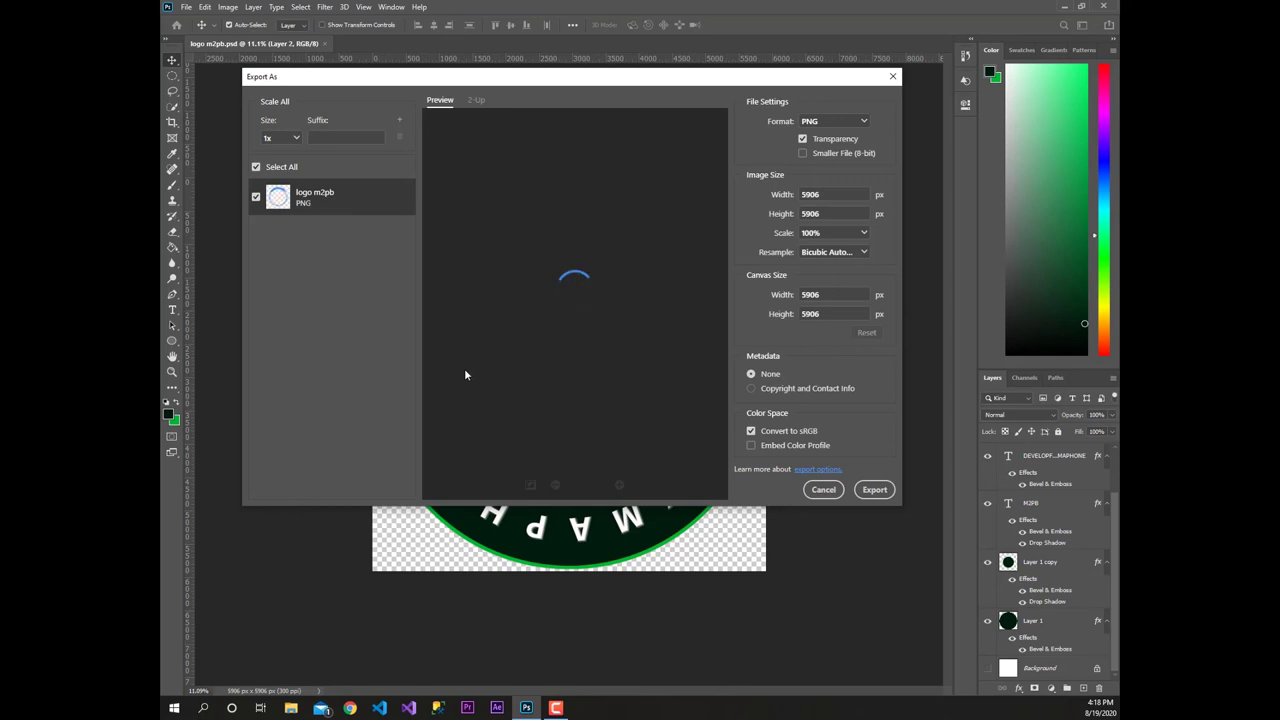
left_click(874, 489)
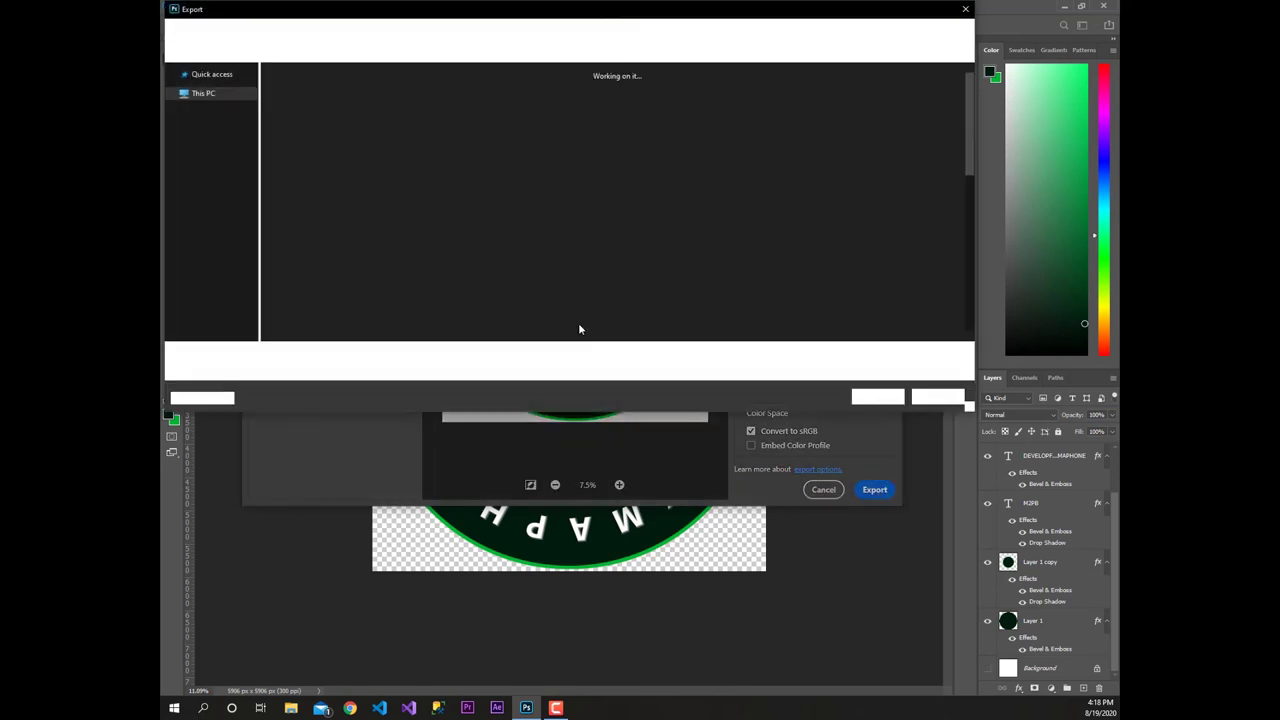
left_click(875, 394)
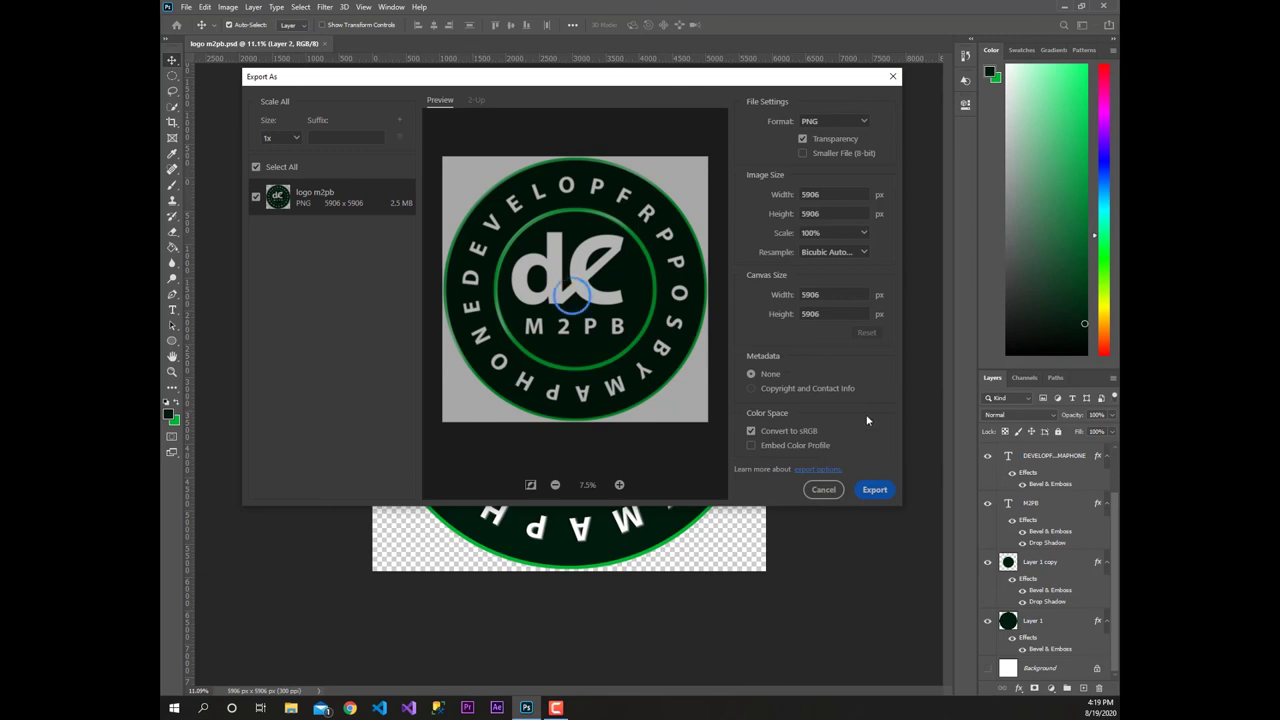
key("Escape")
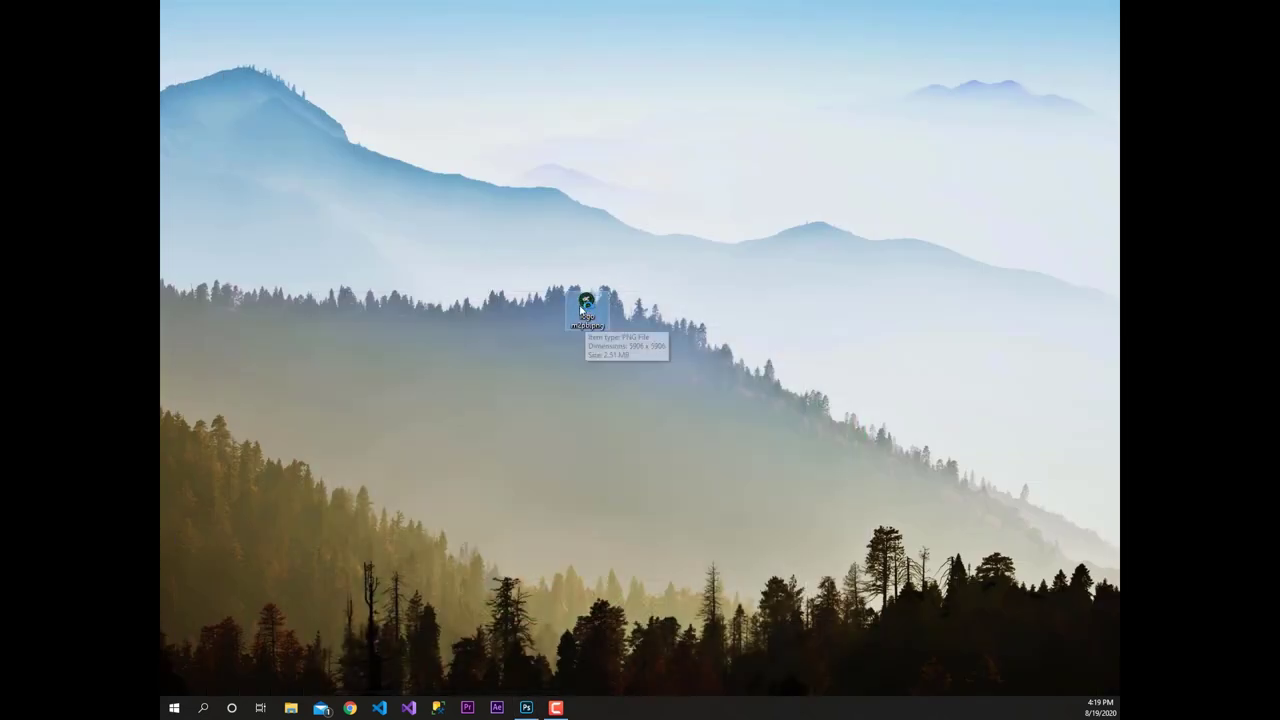
Open logo m2pb.png in the image viewer, zoom in and out to inspect it, then close it
double_click(592, 302)
scroll(600, 305, "up", 1)
scroll(620, 300, "up", 2)
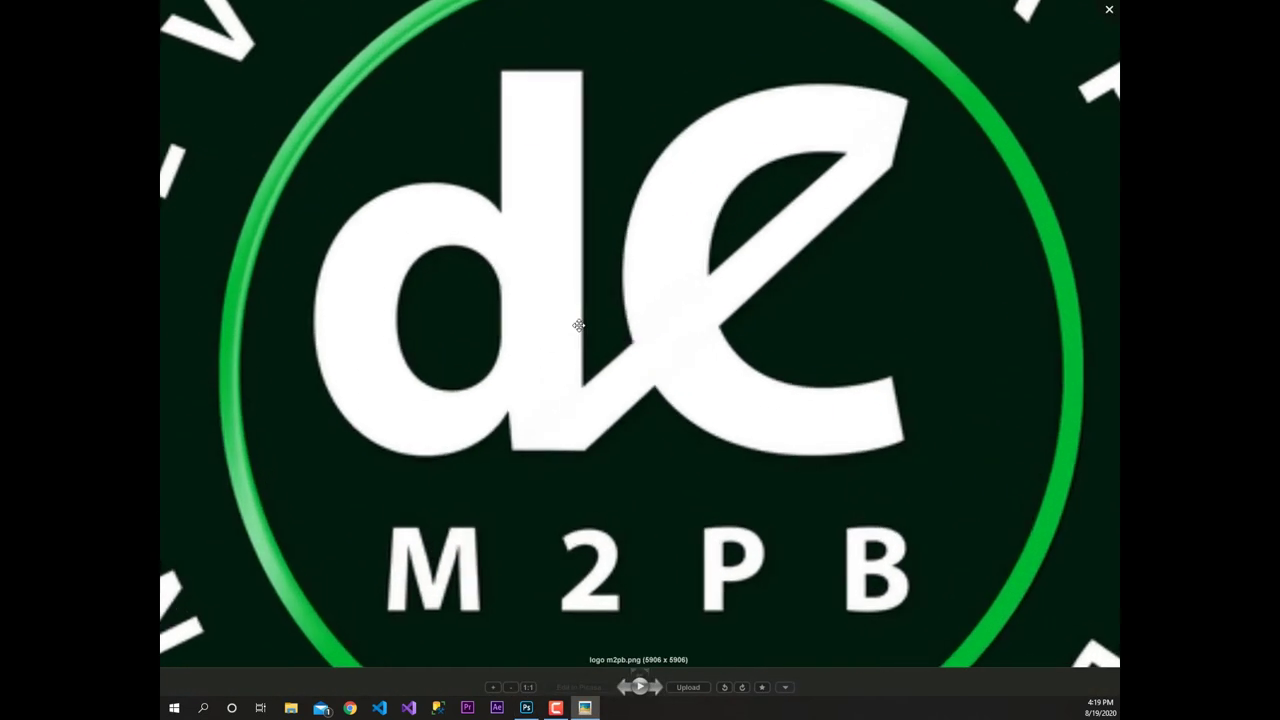
scroll(525, 350, "up", 1)
scroll(593, 346, "down", 2)
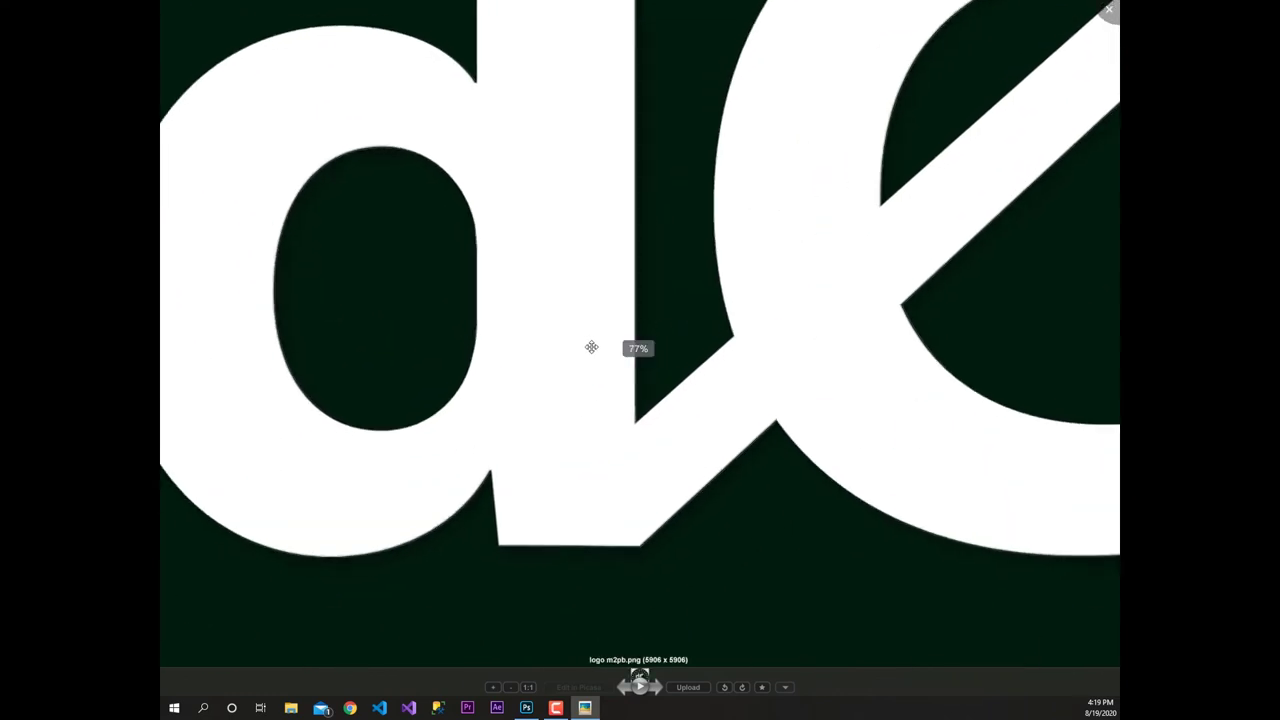
scroll(591, 347, "down", 2)
scroll(591, 347, "down", 2)
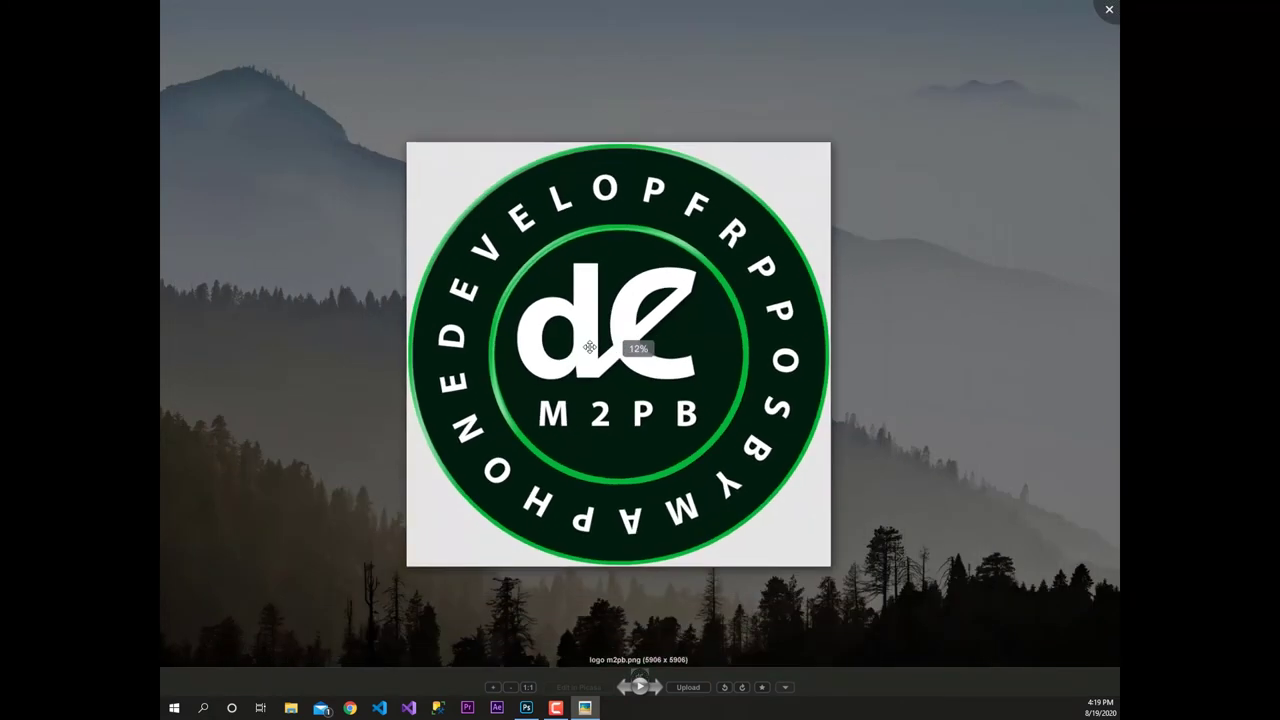
left_click(1108, 9)
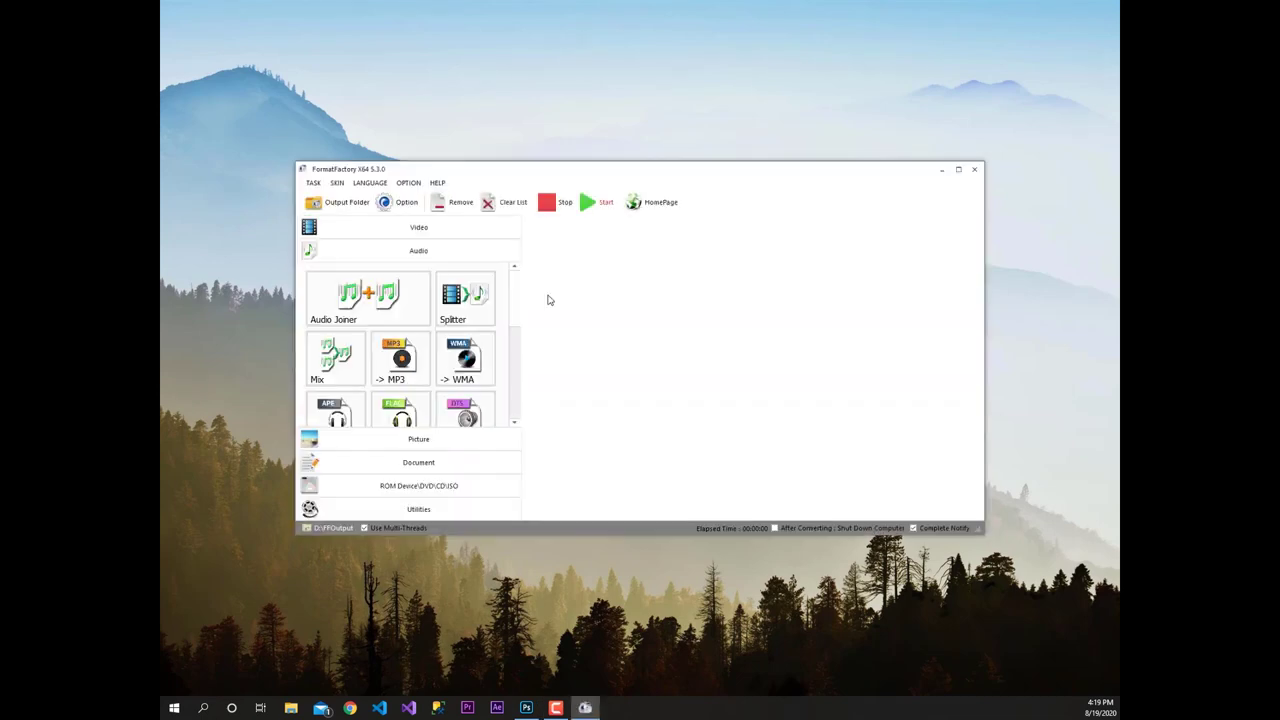
Start a Picture > ICO conversion in Format Factory and add logo m2pb.png
left_click(633, 481)
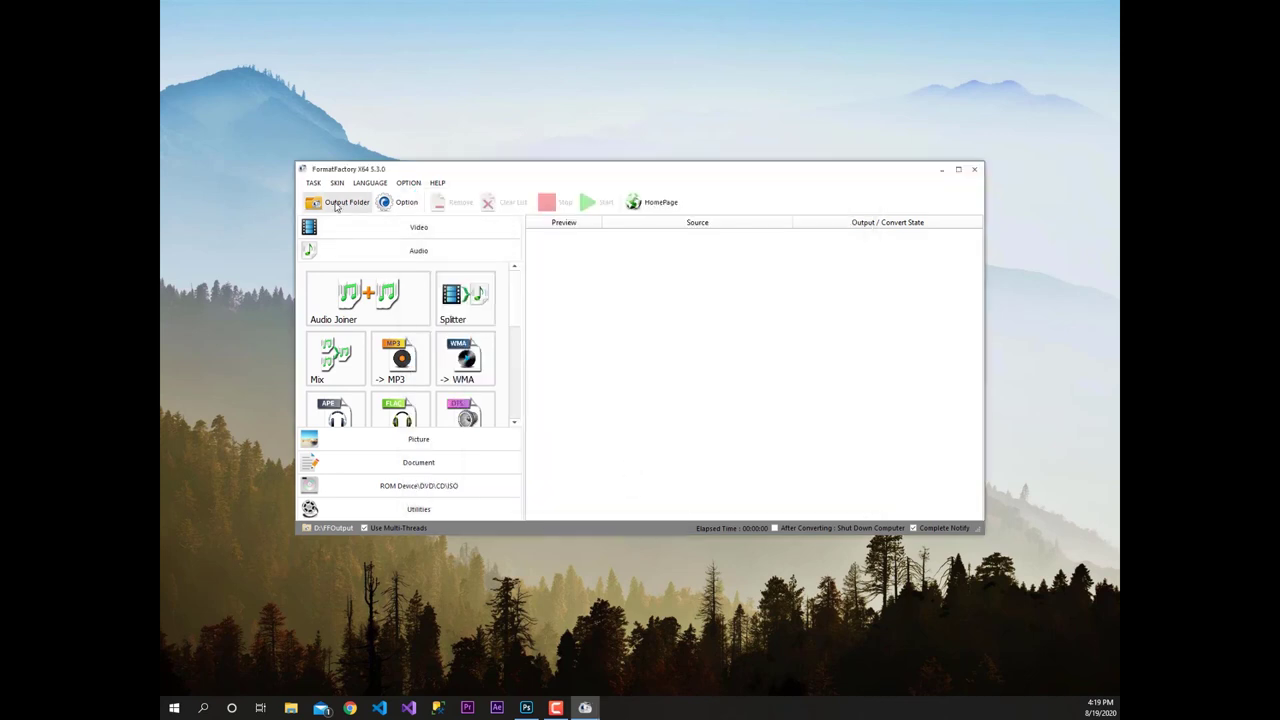
left_click(418, 438)
left_click(340, 393)
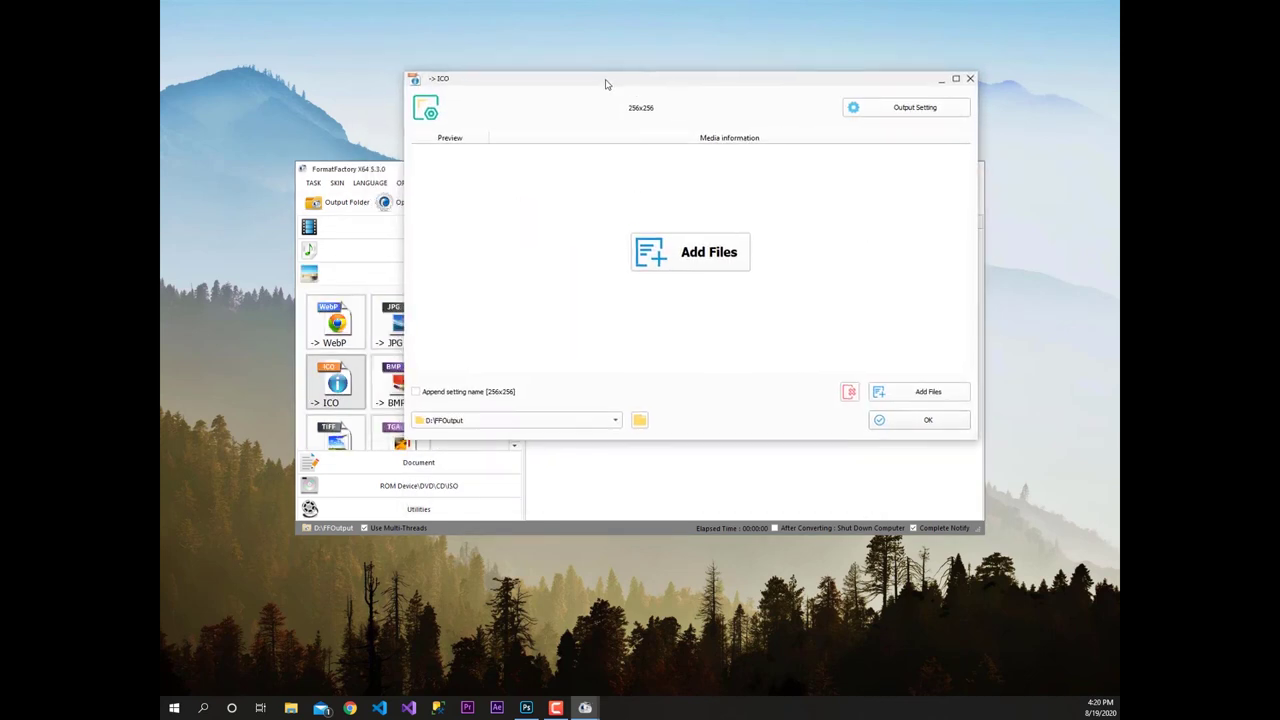
left_click(646, 260)
left_click(830, 298)
left_click(752, 378)
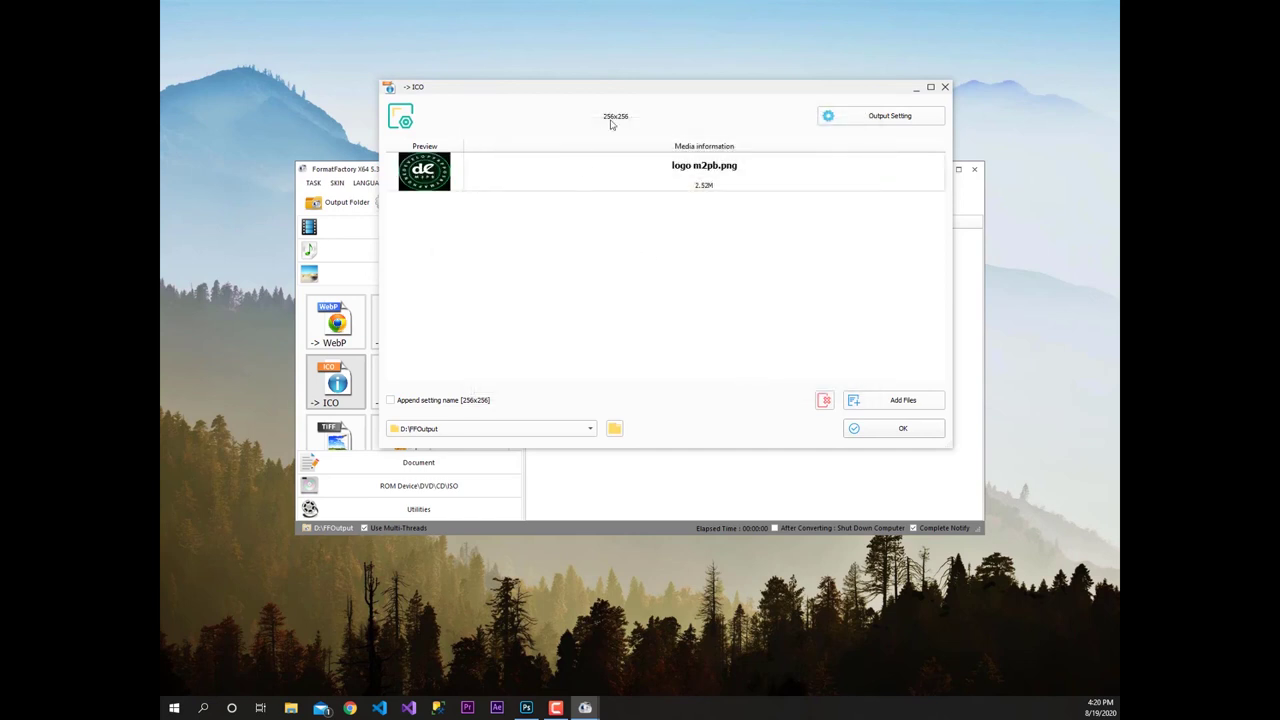
Set a 256x256 icon with 500 × 500 size limit, convert, and open the FFOutput folder
left_click(891, 118)
left_click(591, 213)
left_click(555, 266)
double_click(683, 262)
double_click(802, 262)
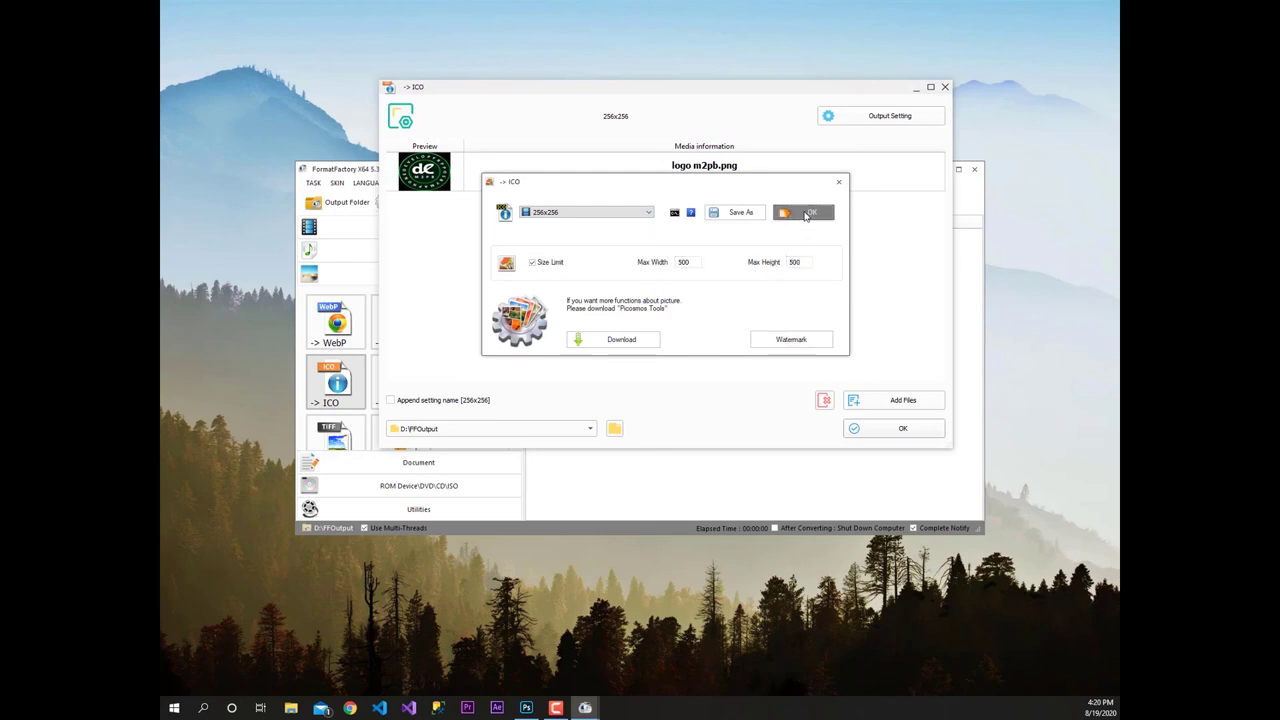
left_click(806, 212)
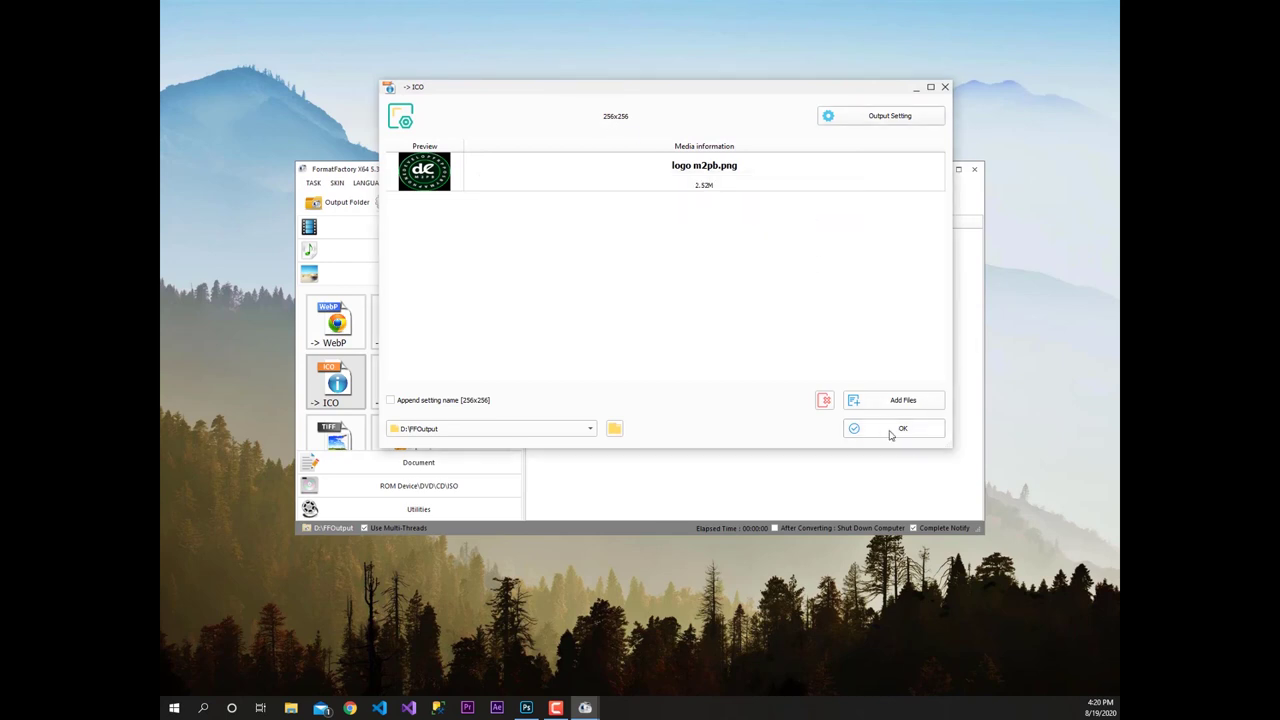
left_click(890, 432)
left_click(598, 204)
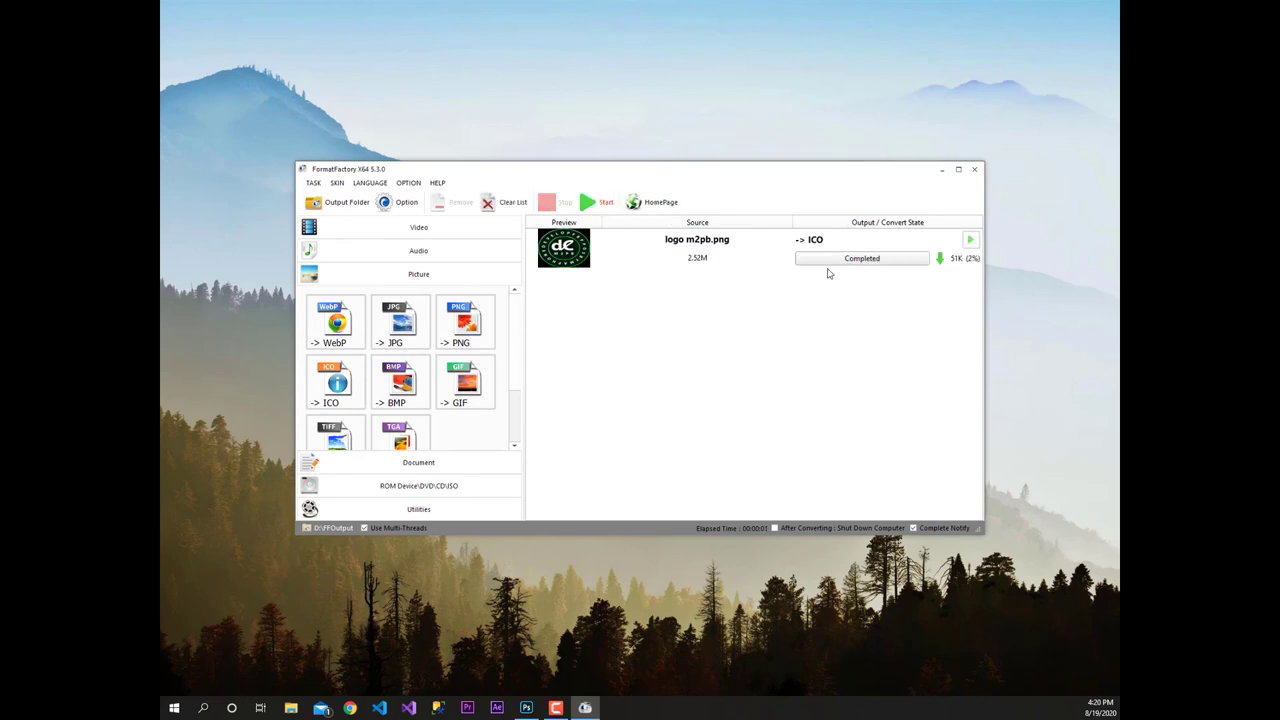
left_click(940, 258)
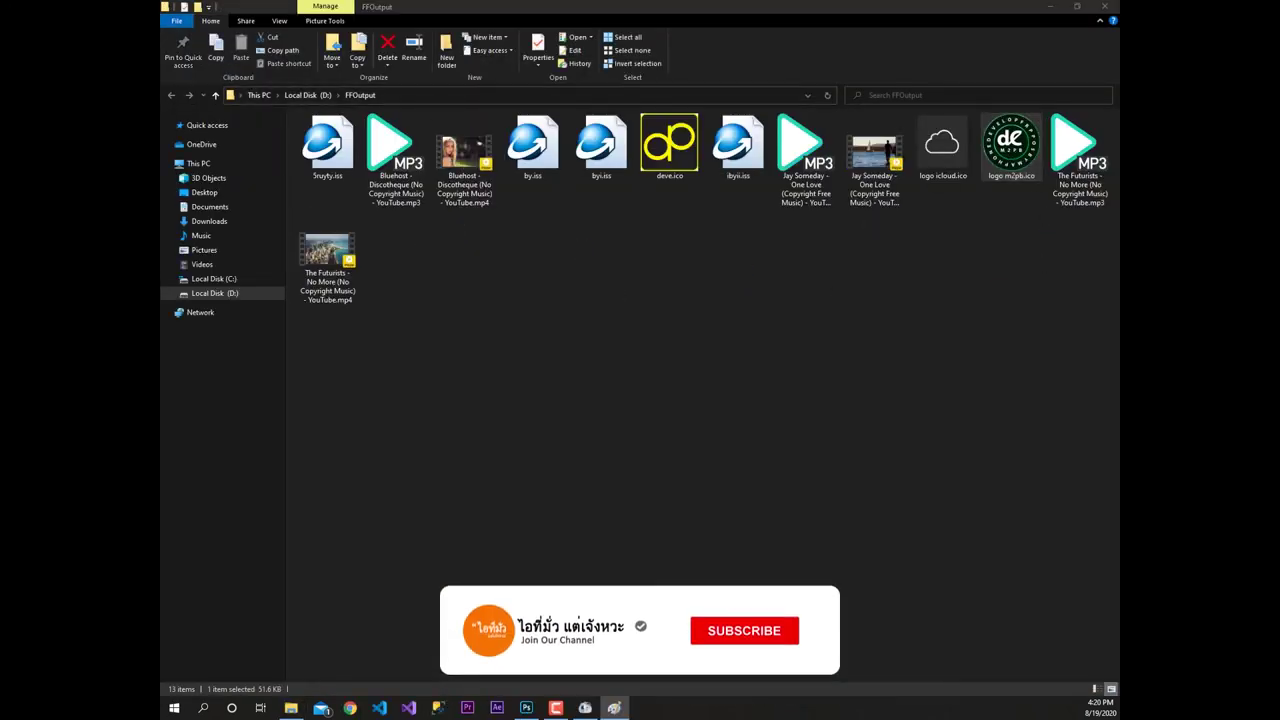
Preview logo m2pb.ico maximized and zoomed in Windows Photos, then close Photos and Format Factory
right_click(1008, 130)
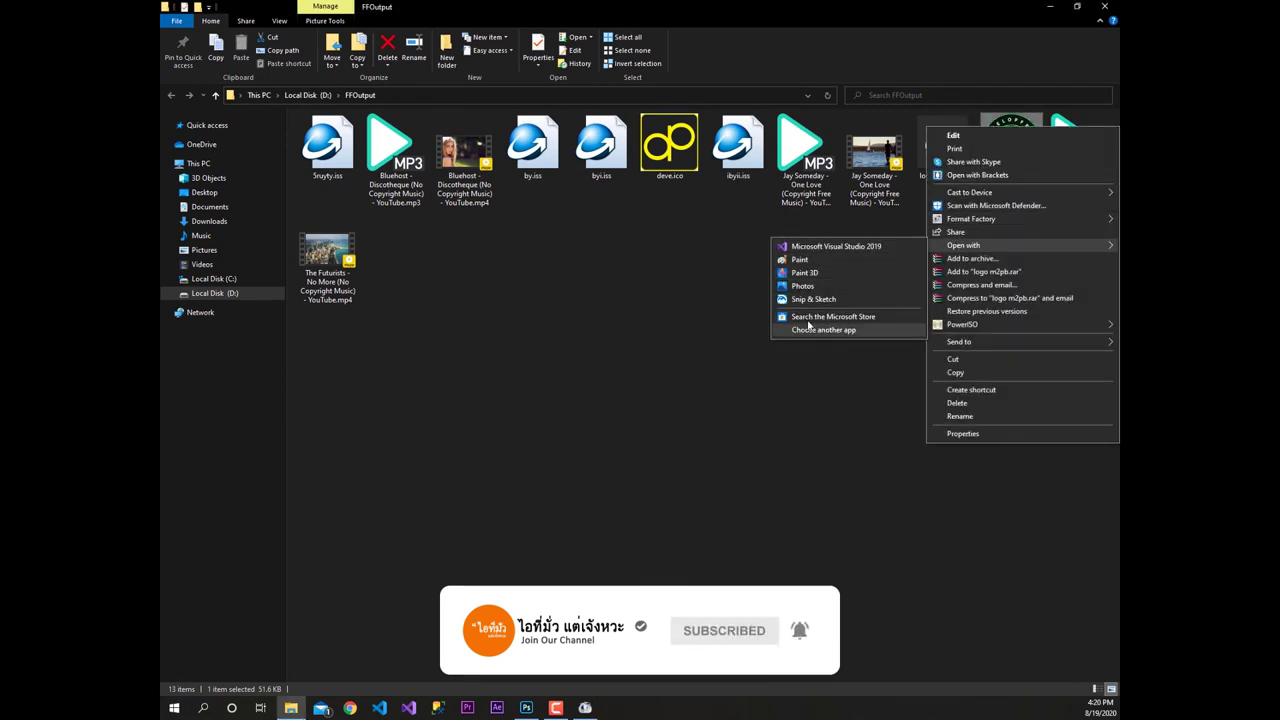
mouse_move(963, 245)
left_click(813, 287)
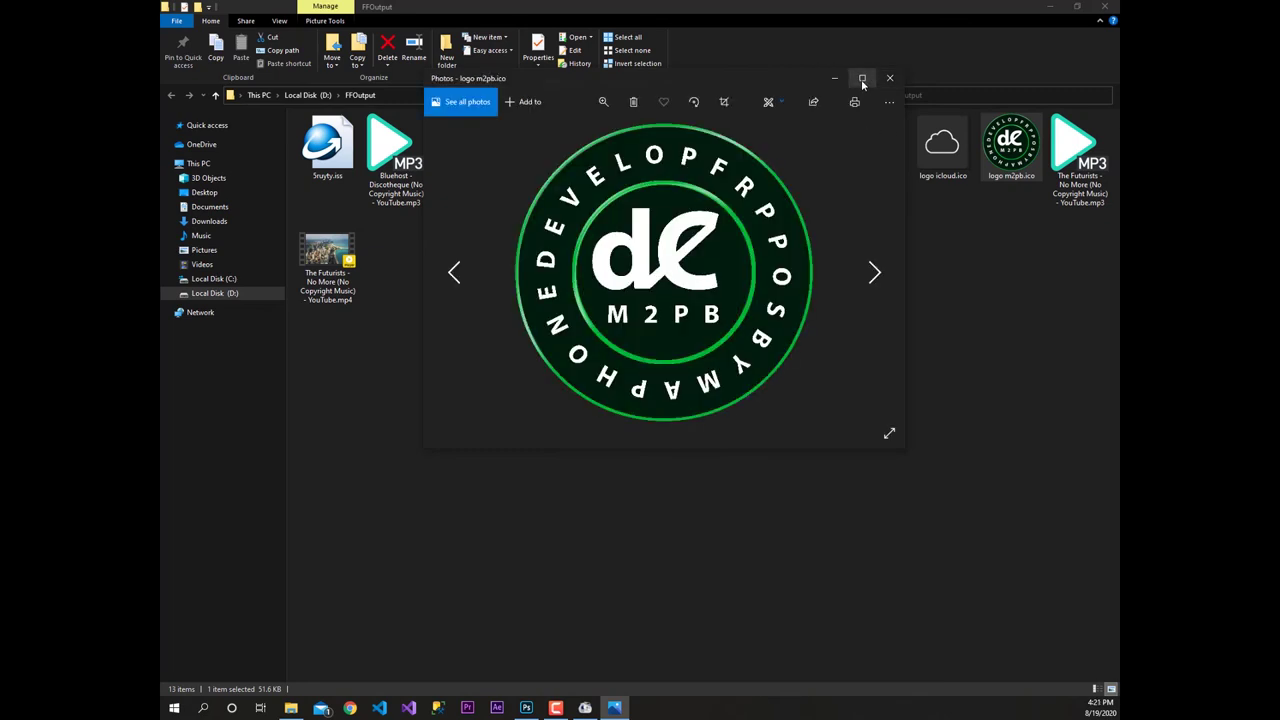
left_click(579, 33)
mouse_move(524, 66)
left_mouse_down()
mouse_move(621, 68)
mouse_move(521, 66)
left_mouse_up()
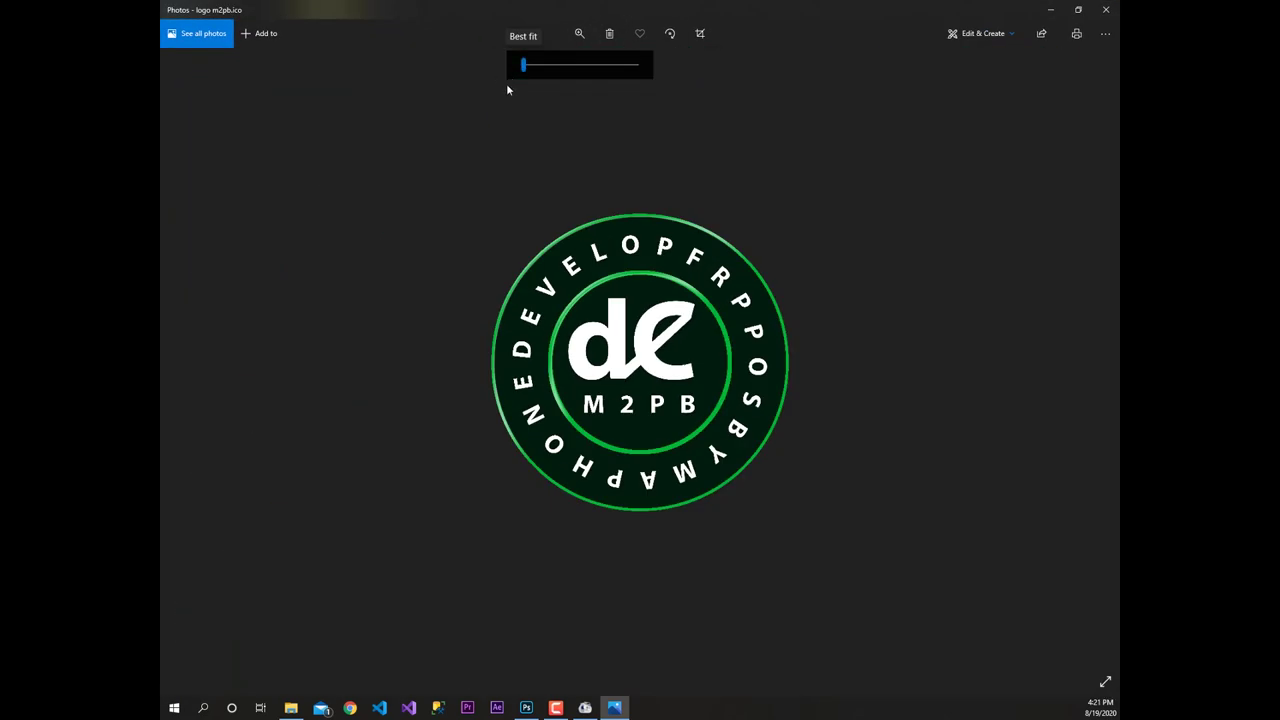
left_click(1105, 9)
left_click(975, 170)
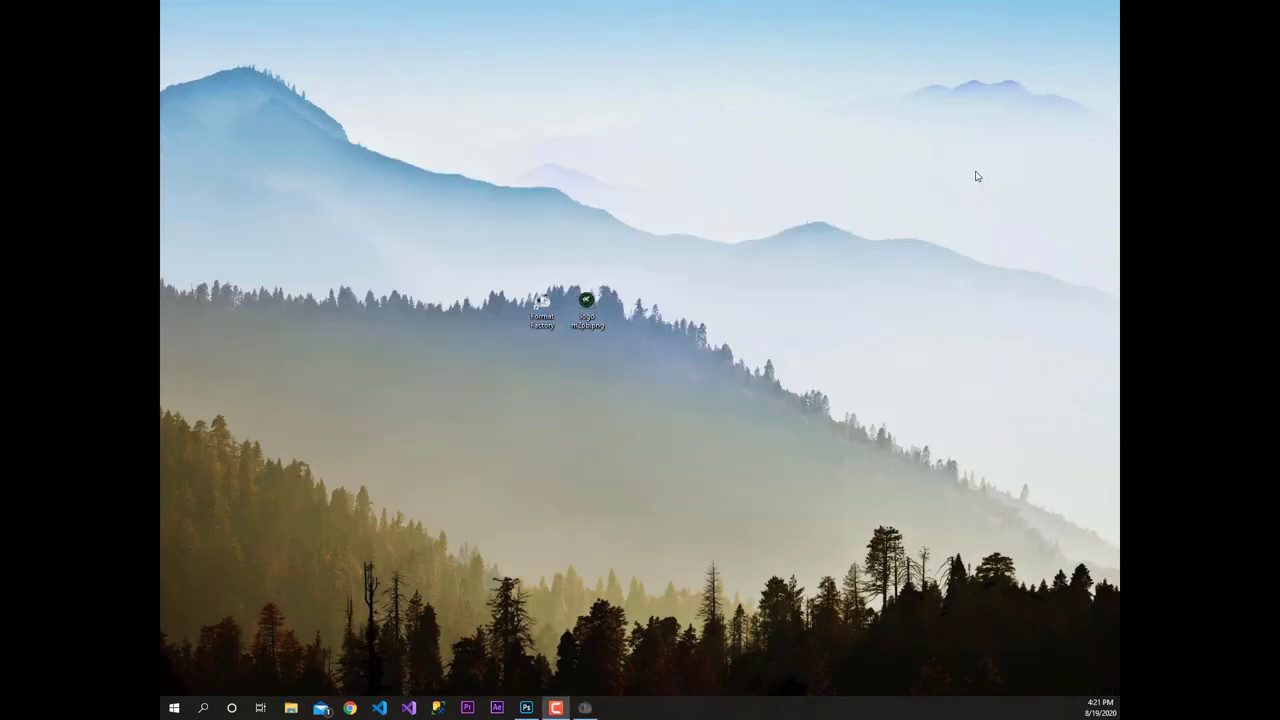
Delete the Format Factory and logo desktop icons and return to logo m2pb.psd in Photoshop
key("Delete")
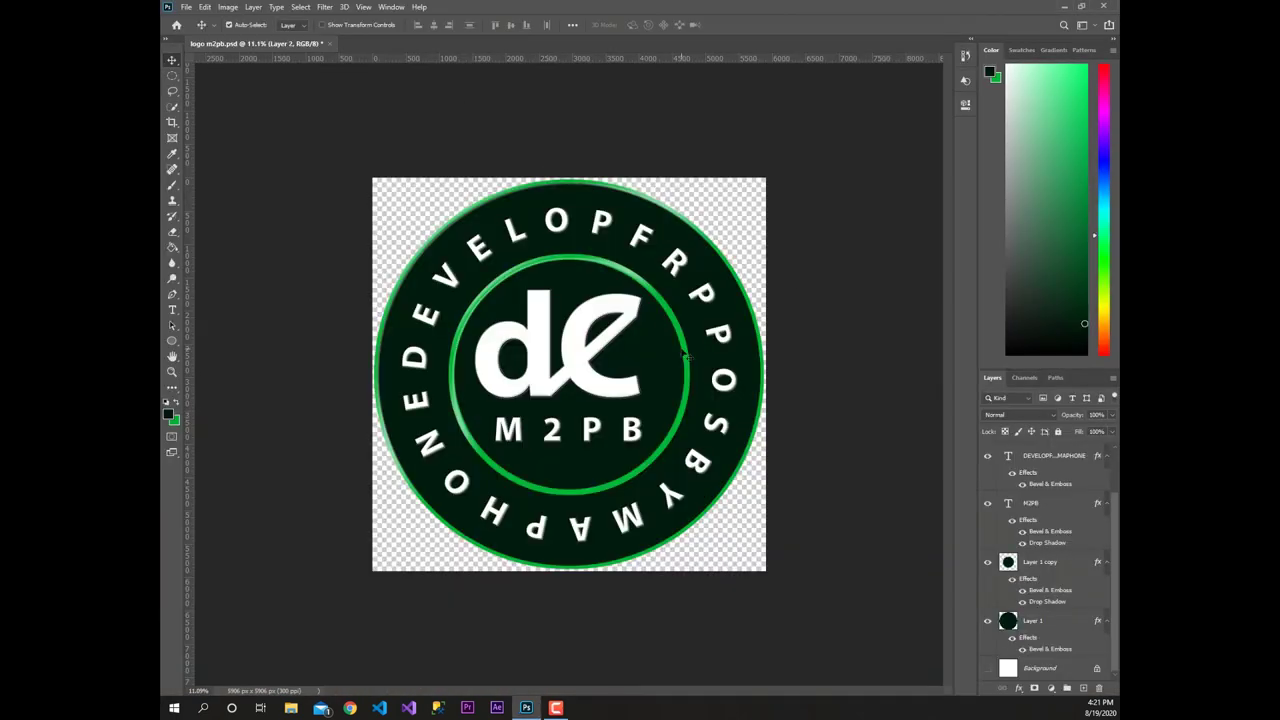
scroll(580, 368, "up", 2)
scroll(586, 363, "down", 2)
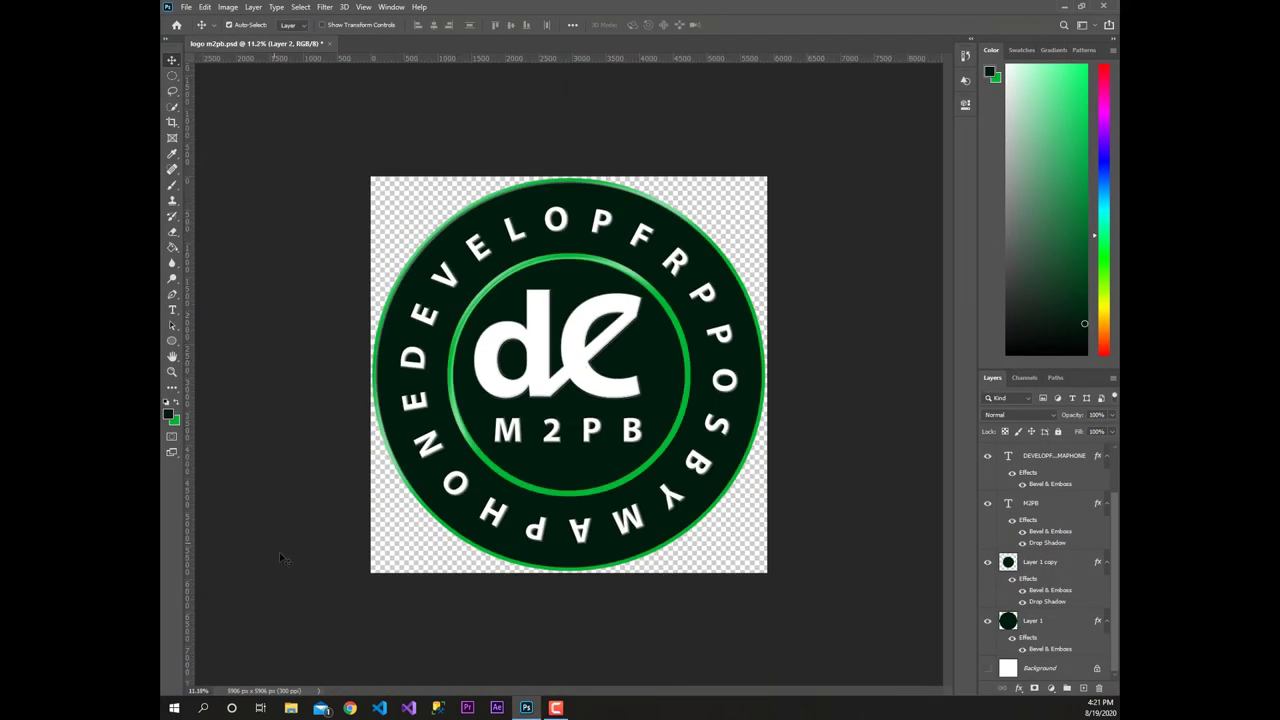